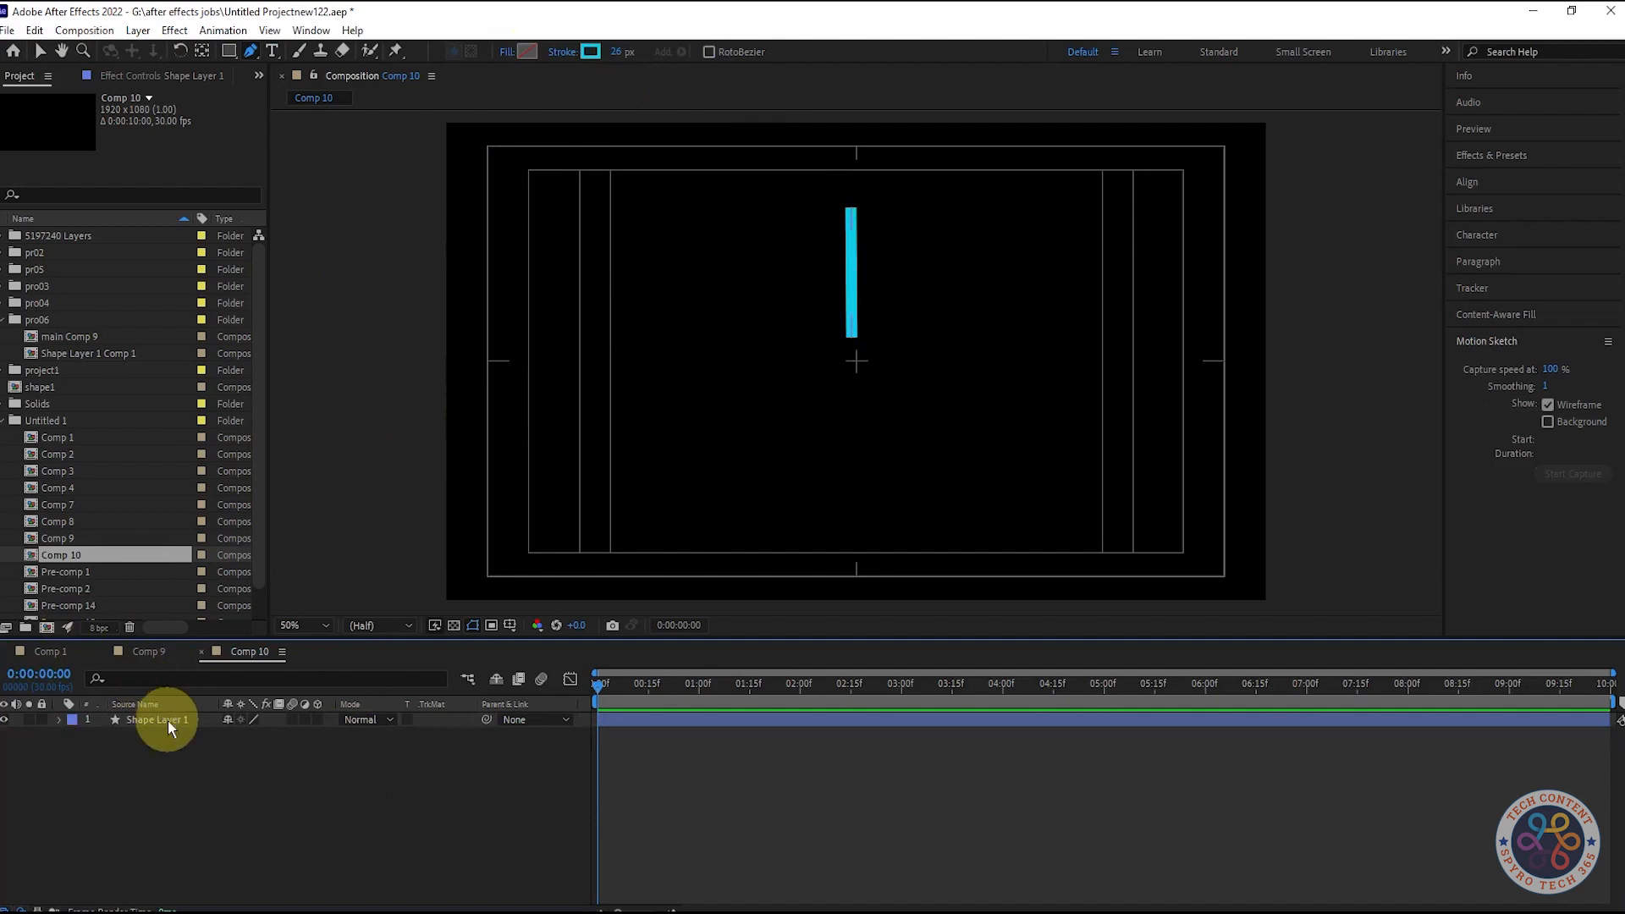
- Centre the bar in the comp and drag its anchor point down toward the bottom end
key("ctrl+alt+Home")
key("ctrl+Home")
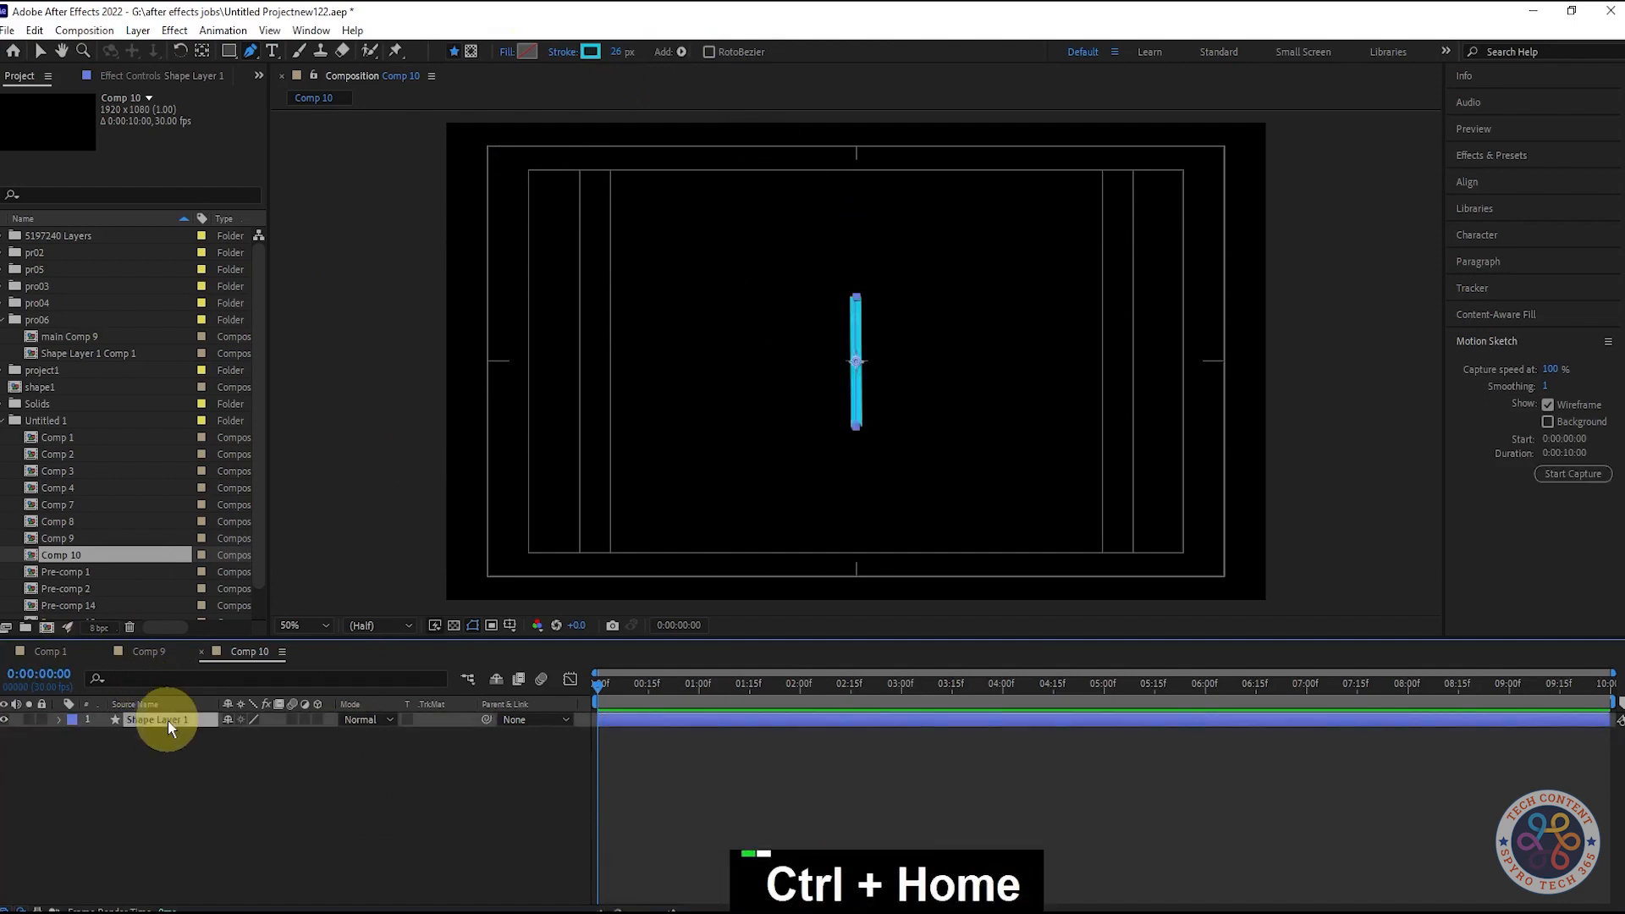
key("ctrl")
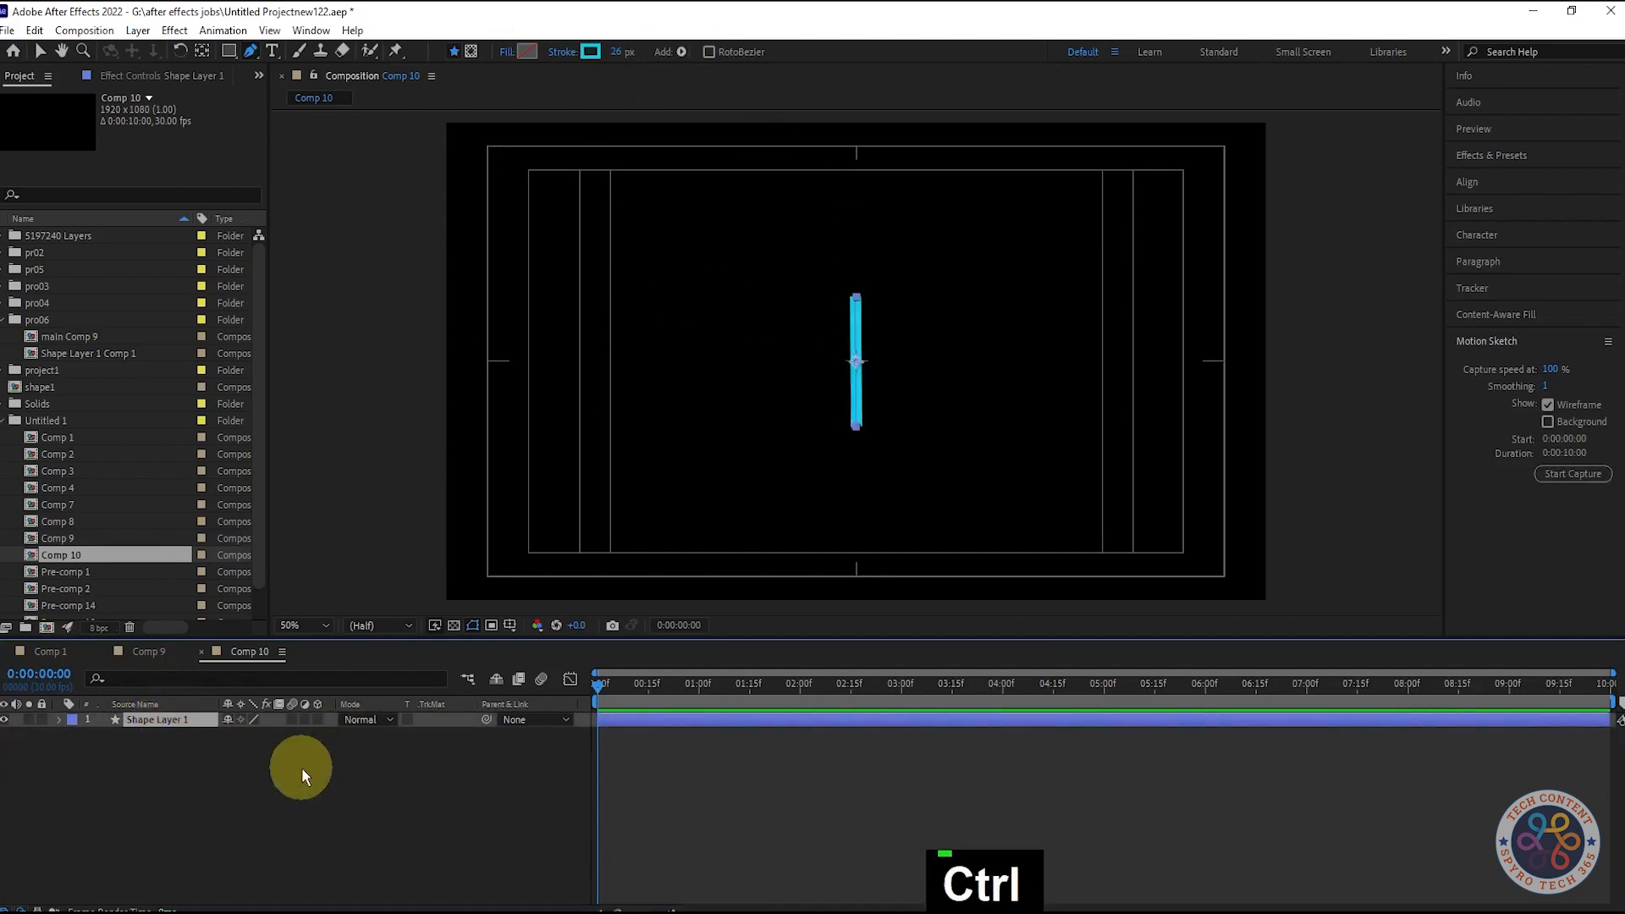
left_click(342, 800)
left_click(148, 719)
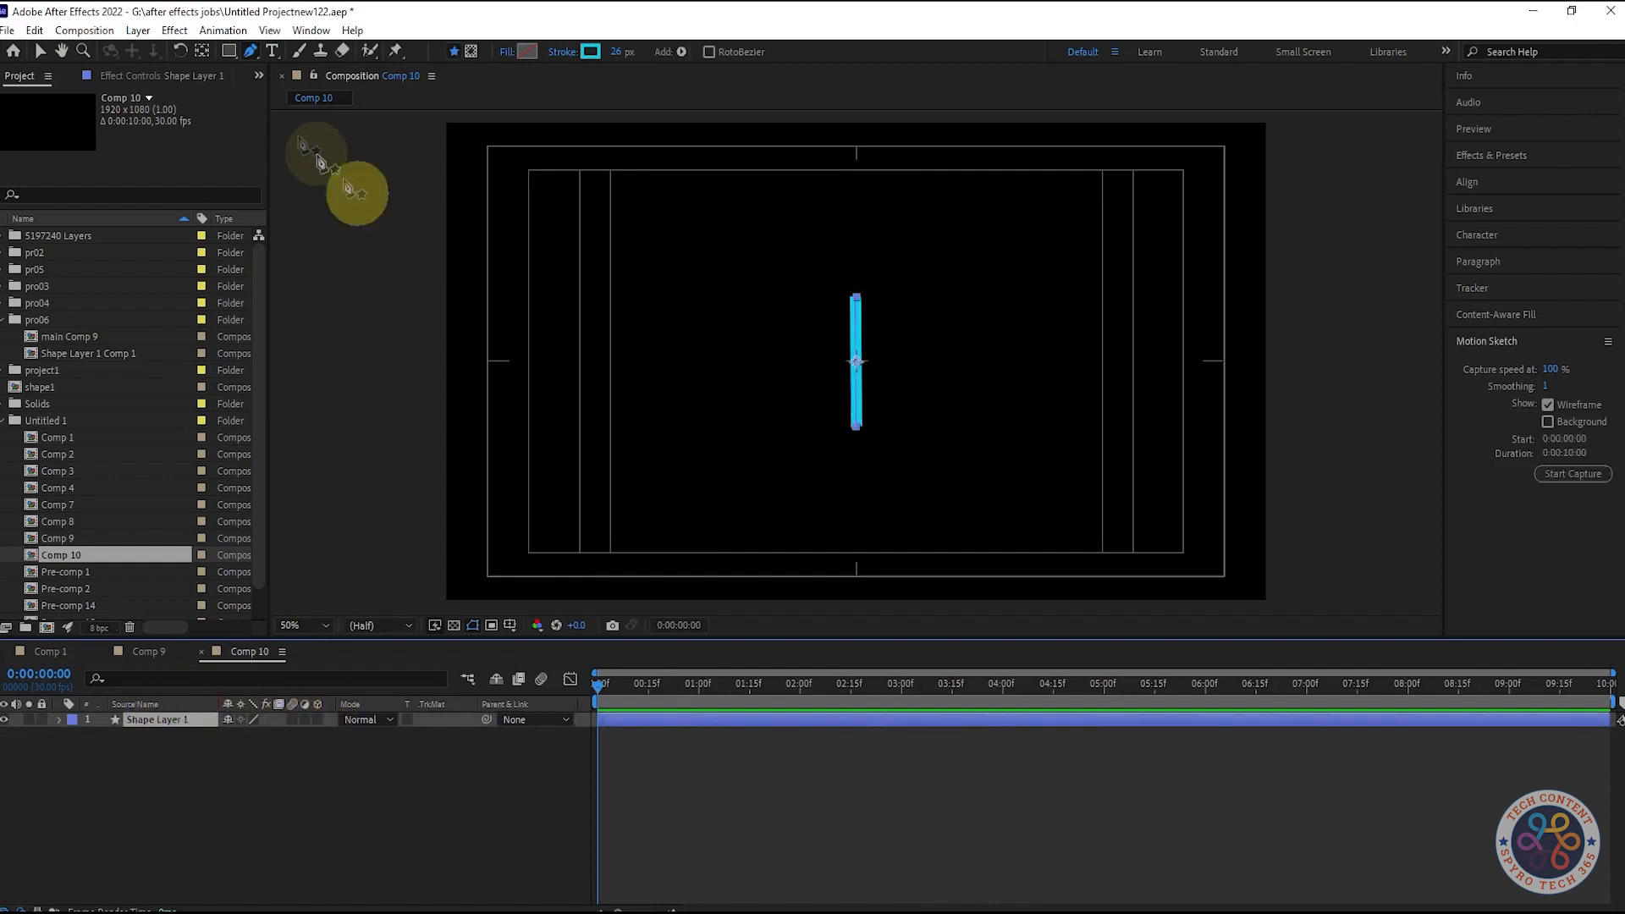
left_click(202, 51)
left_click_drag(857, 361, 861, 440)
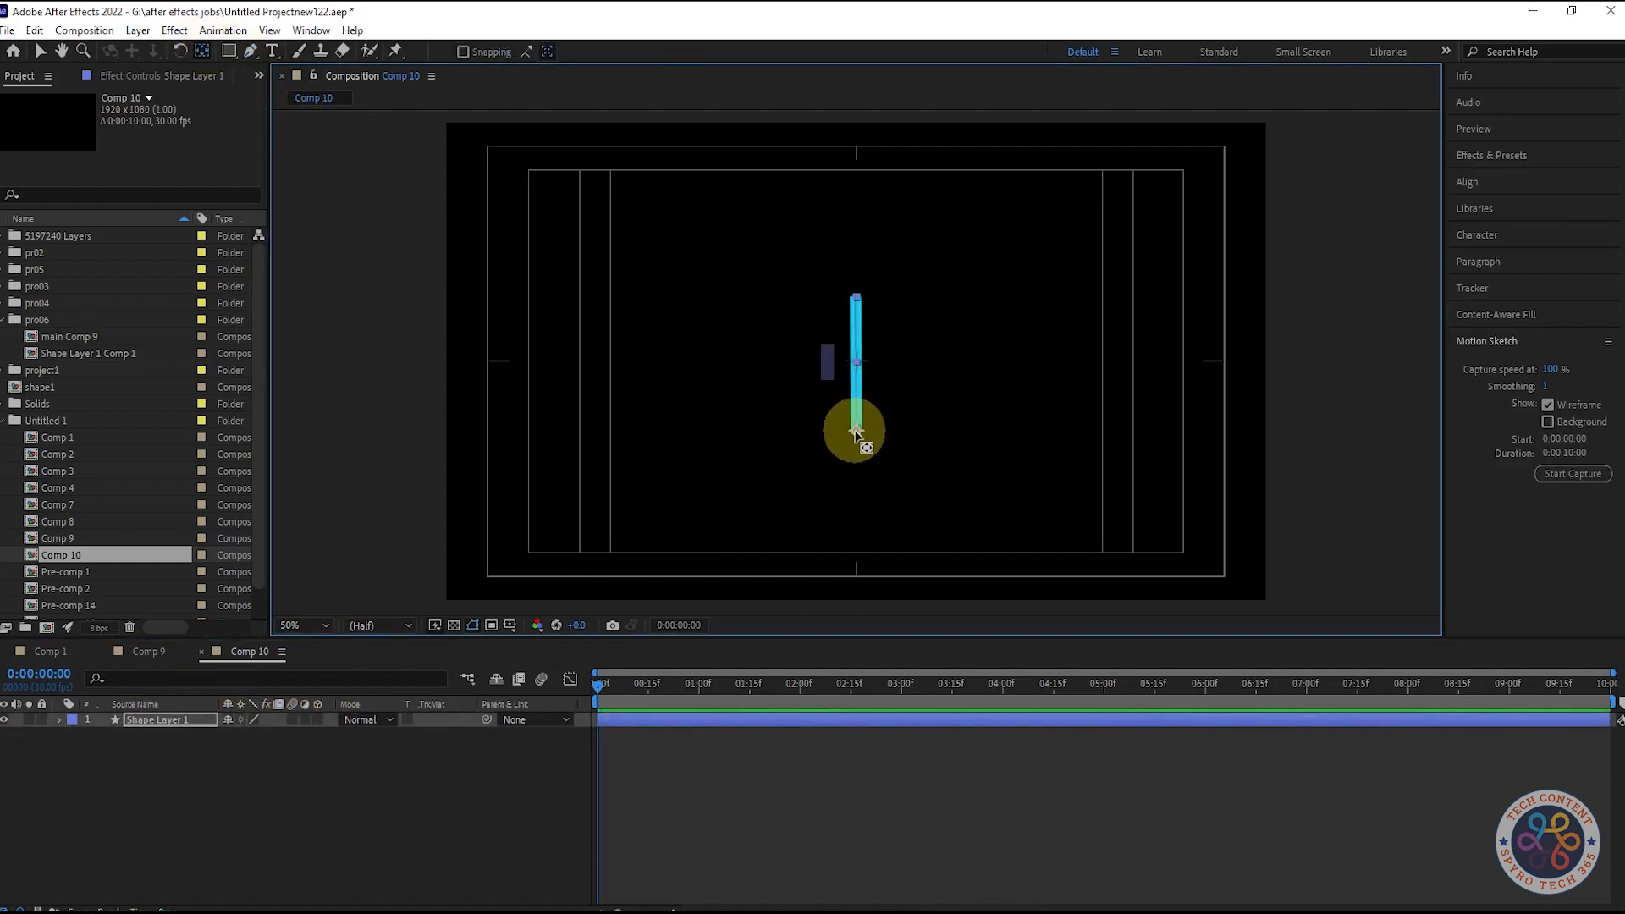
key("shift")
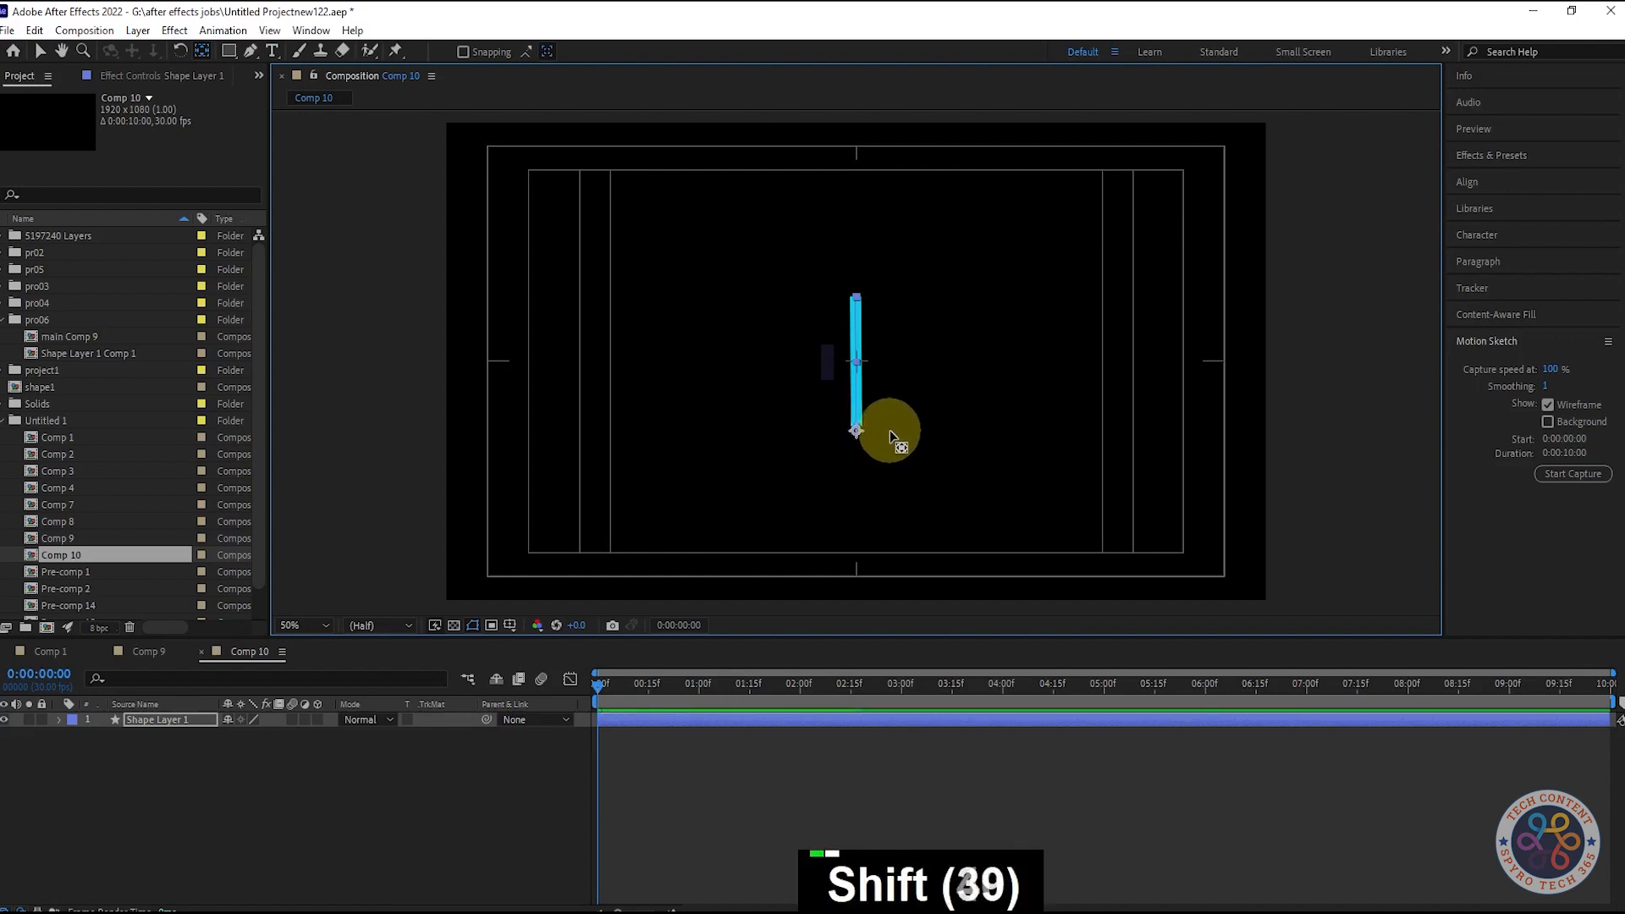
- Recentre the anchor, undo that, and move the bar's anchor to the composition centre
left_click(440, 804)
left_click(165, 724)
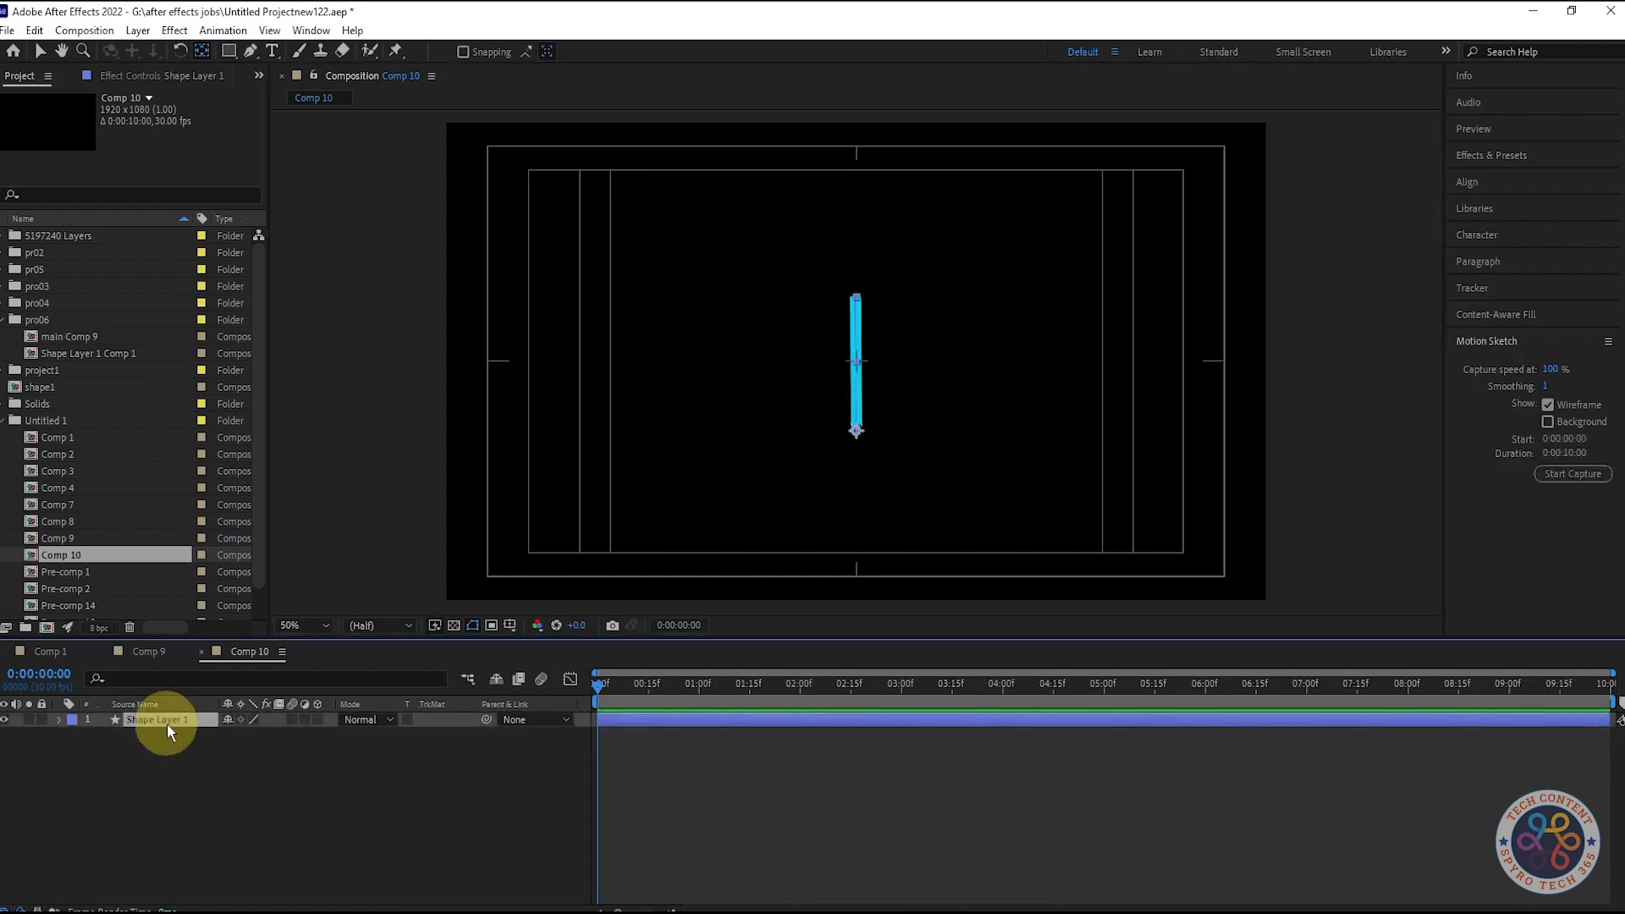
key("ctrl+alt+Home")
key("ctrl+z")
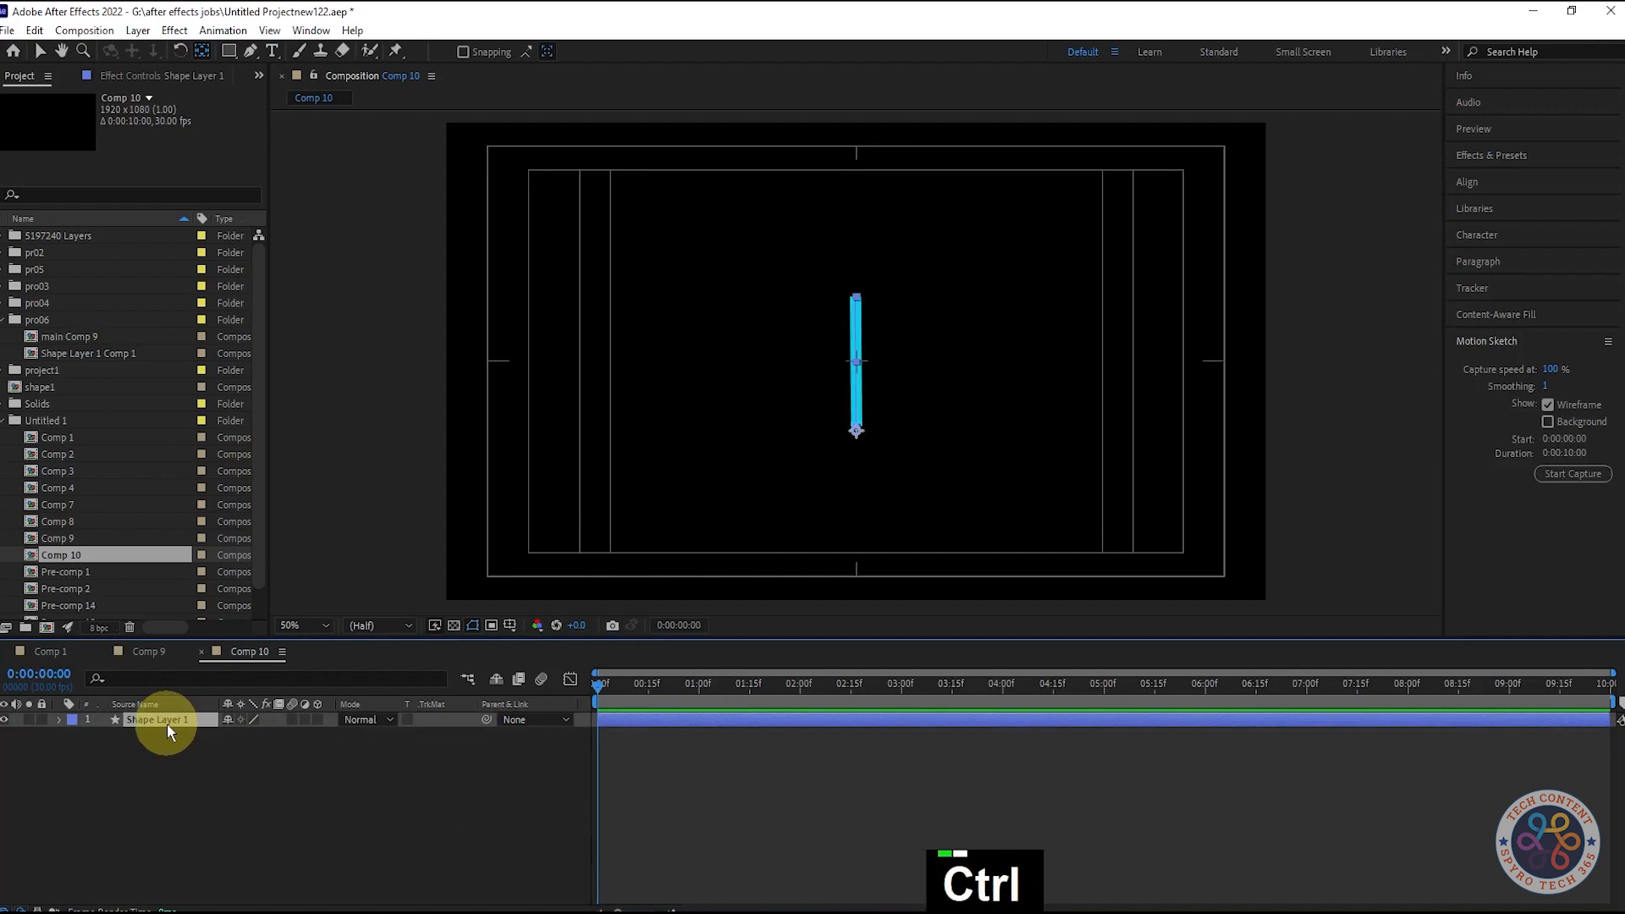
key("ctrl+Home")
left_click(403, 799)
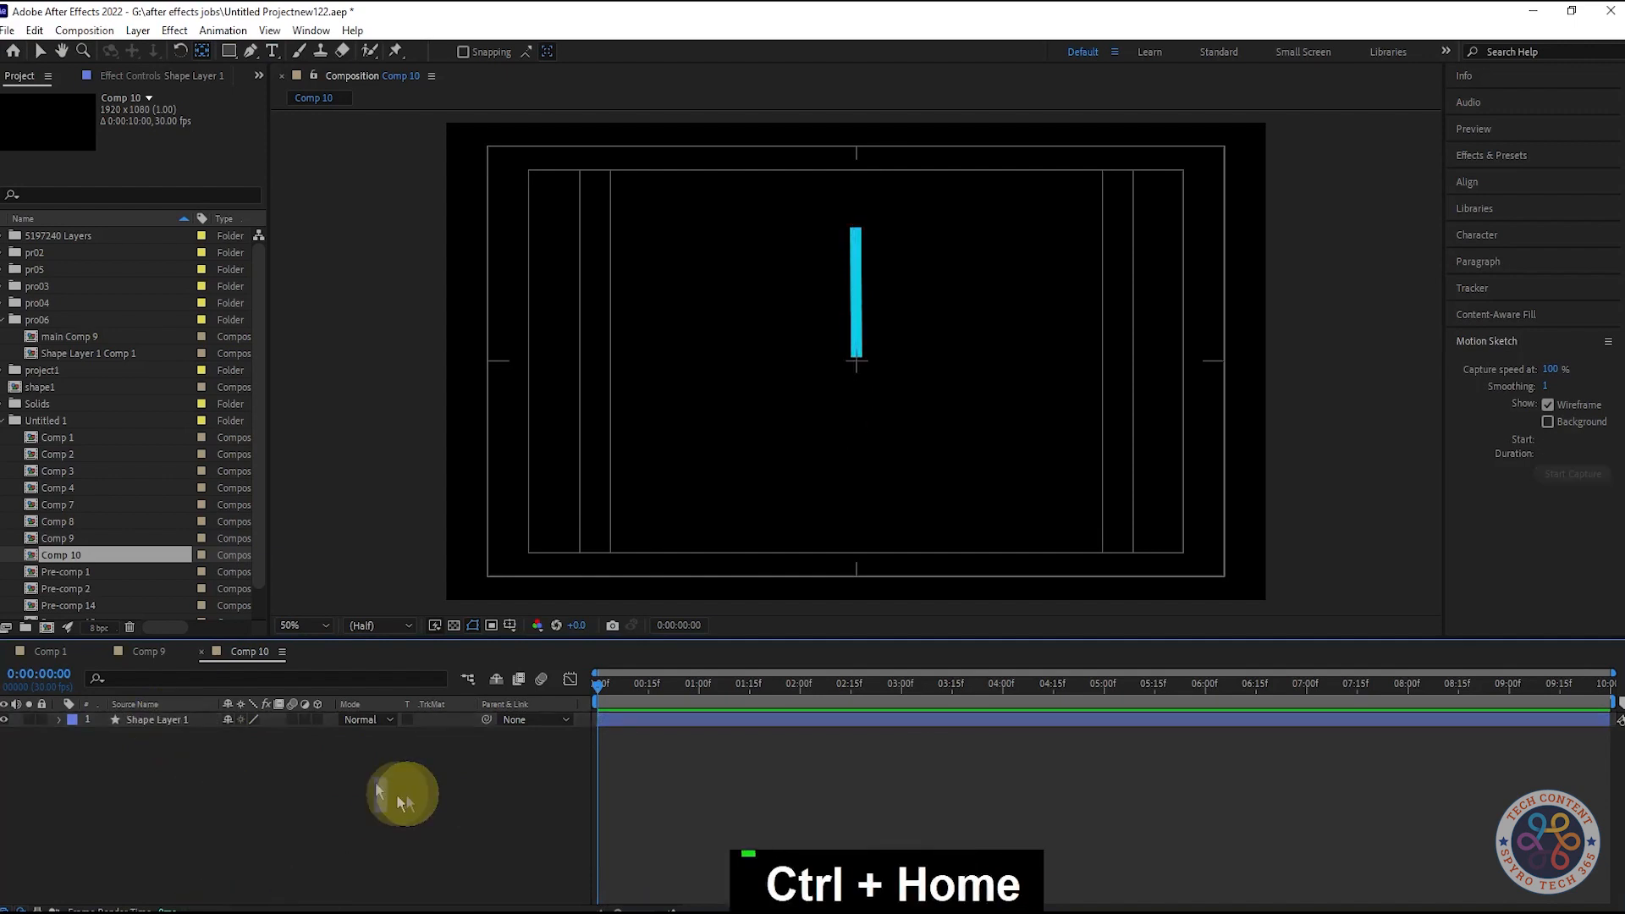
left_click(201, 716)
- Drag the anchor point to the bar's bottom end and snap it to the comp centre
left_click(855, 366)
left_click(856, 364, "shift")
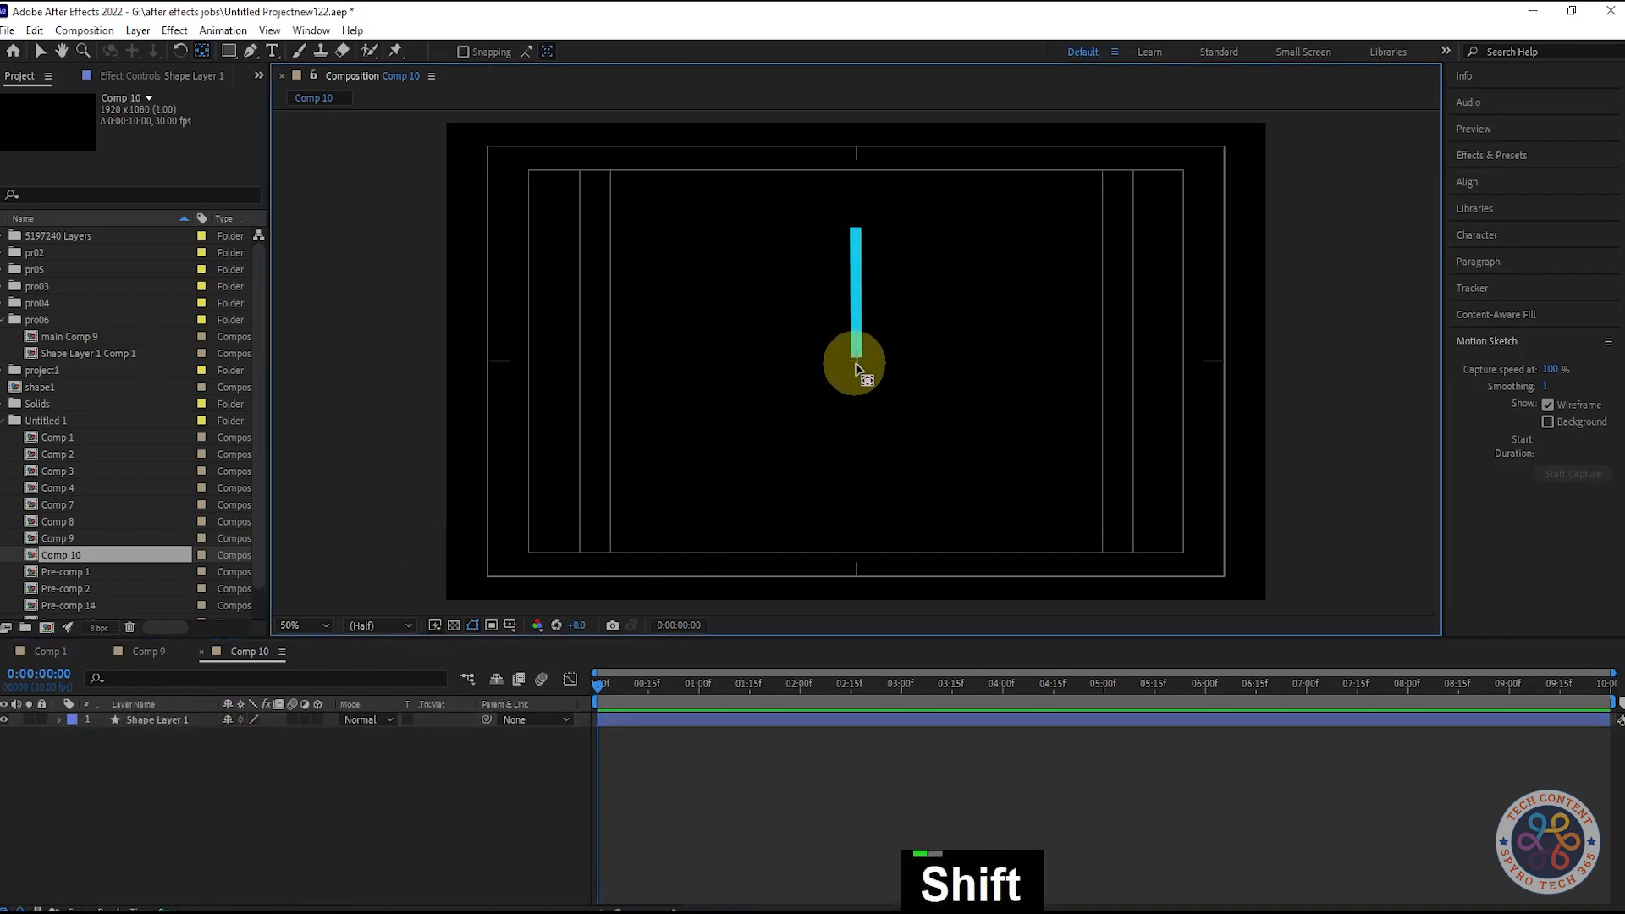
left_click(163, 717, "shift")
left_click(859, 366, "shift")
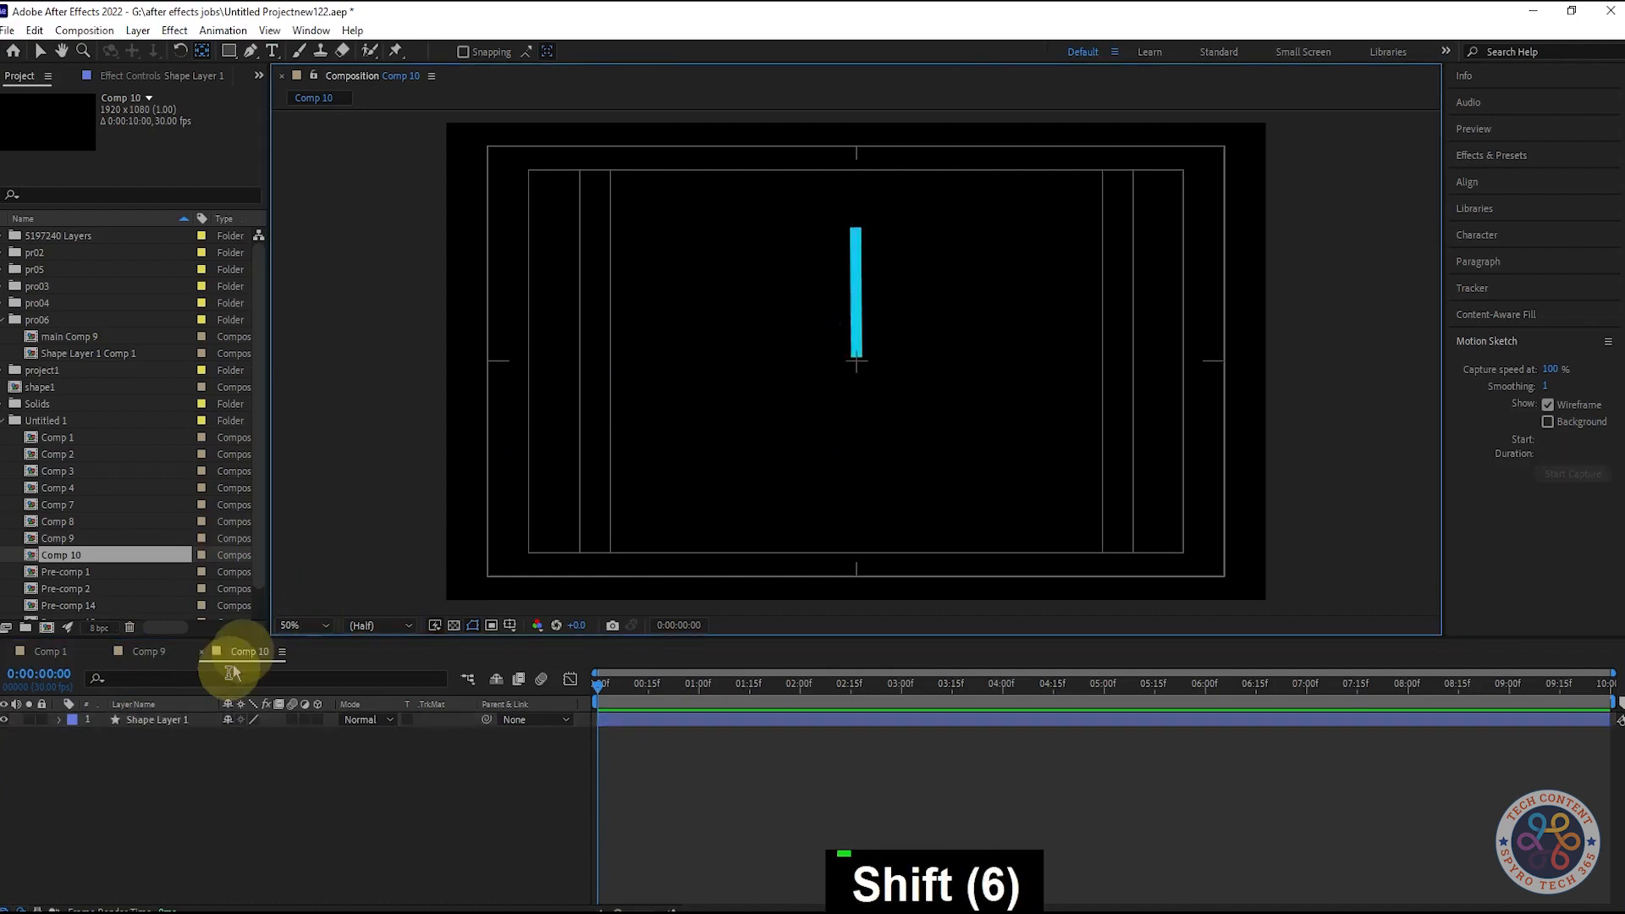
left_click(186, 722)
left_click_drag(856, 361, 856, 377)
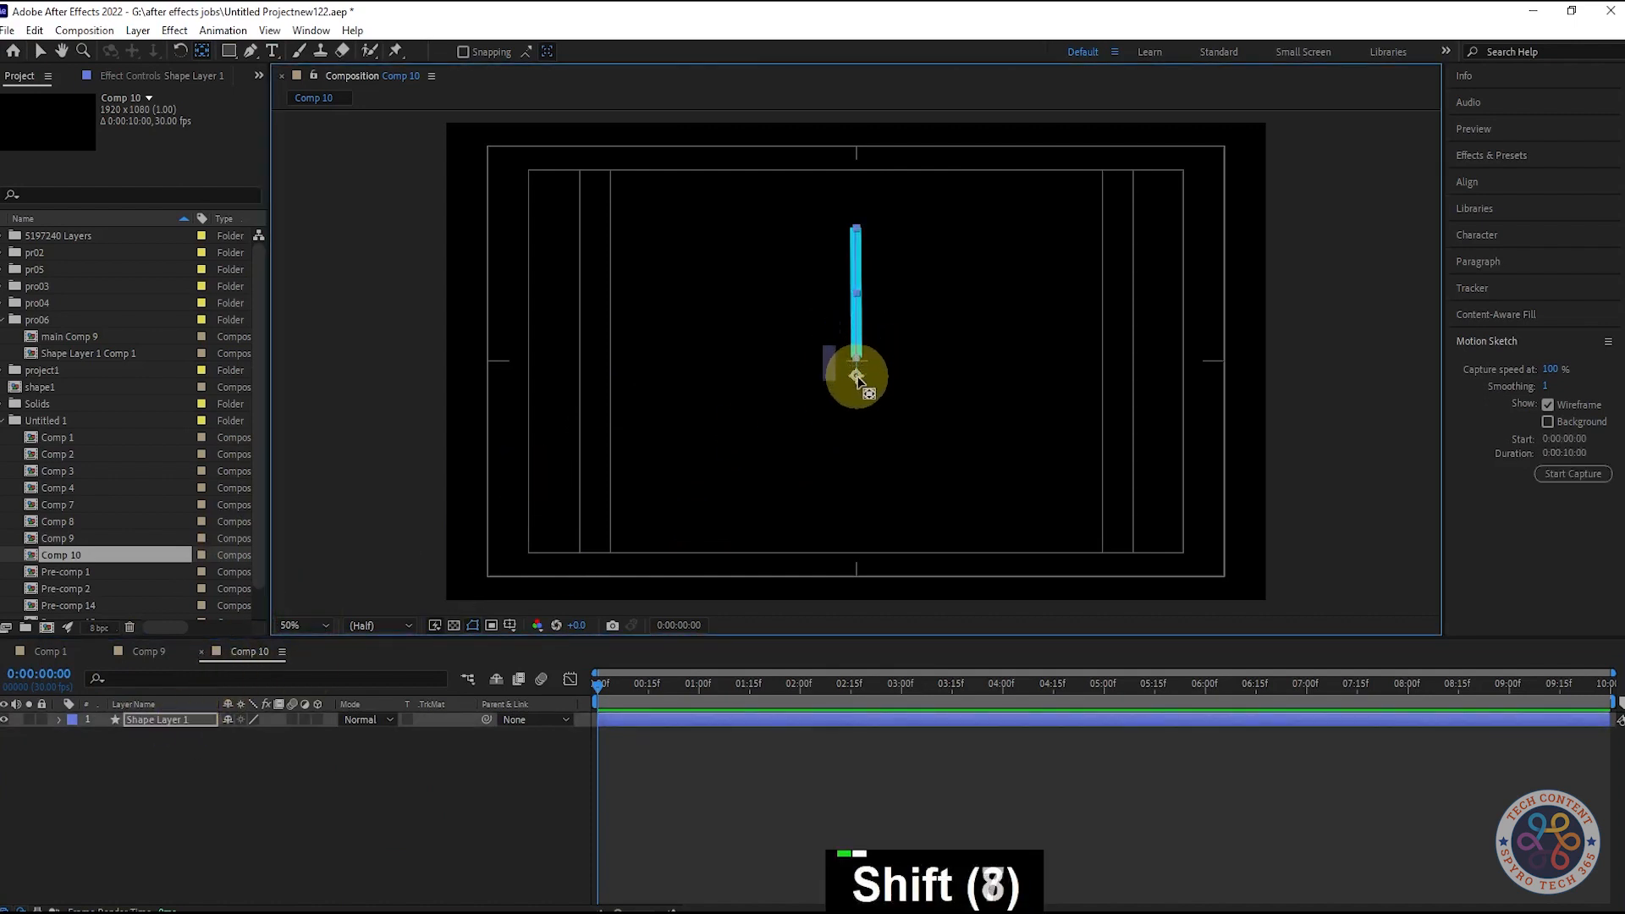
key("ctrl+Home")
left_click(431, 825)
left_click(161, 721)
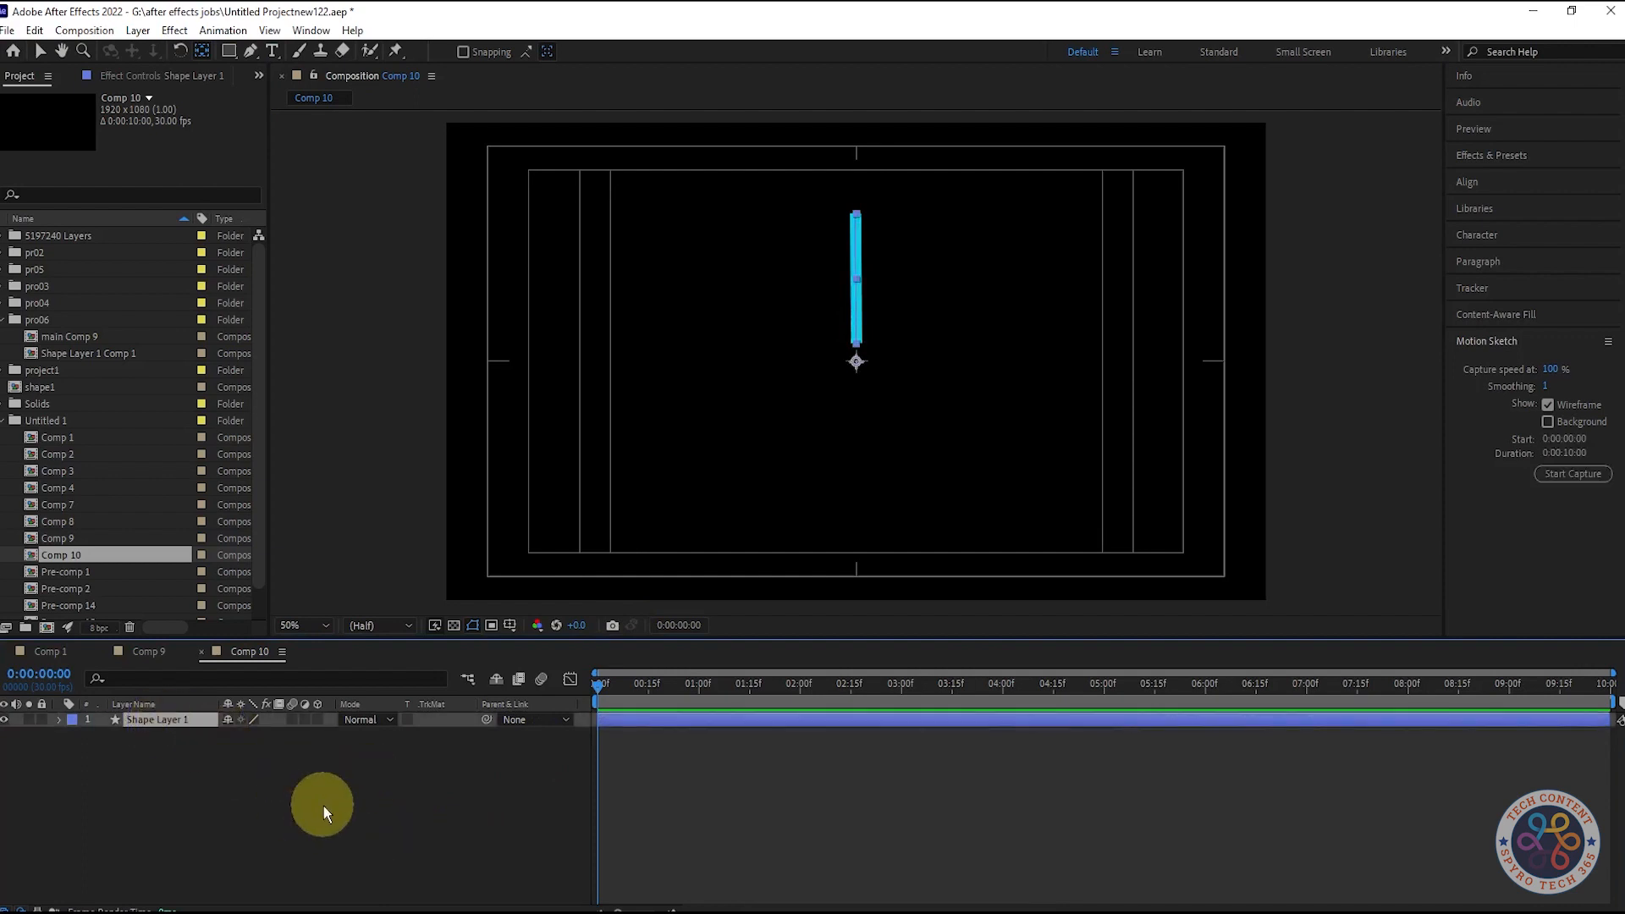
- Add a Repeater to the cyan bar and set its Copies to 4
left_click(58, 719)
left_click(325, 734)
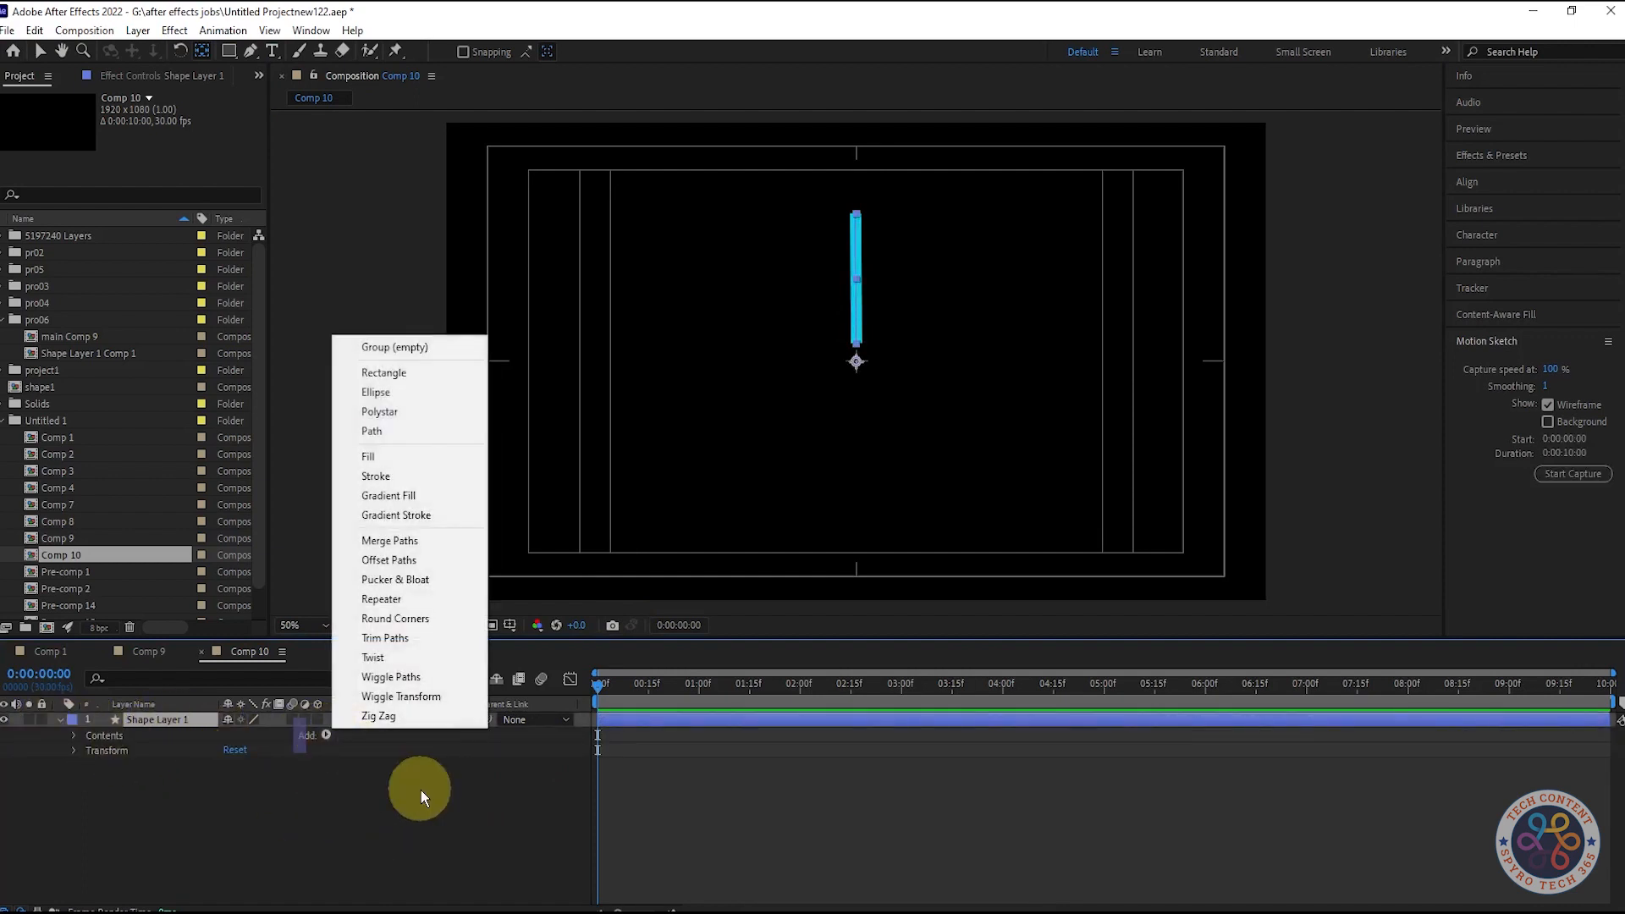
left_click(414, 594)
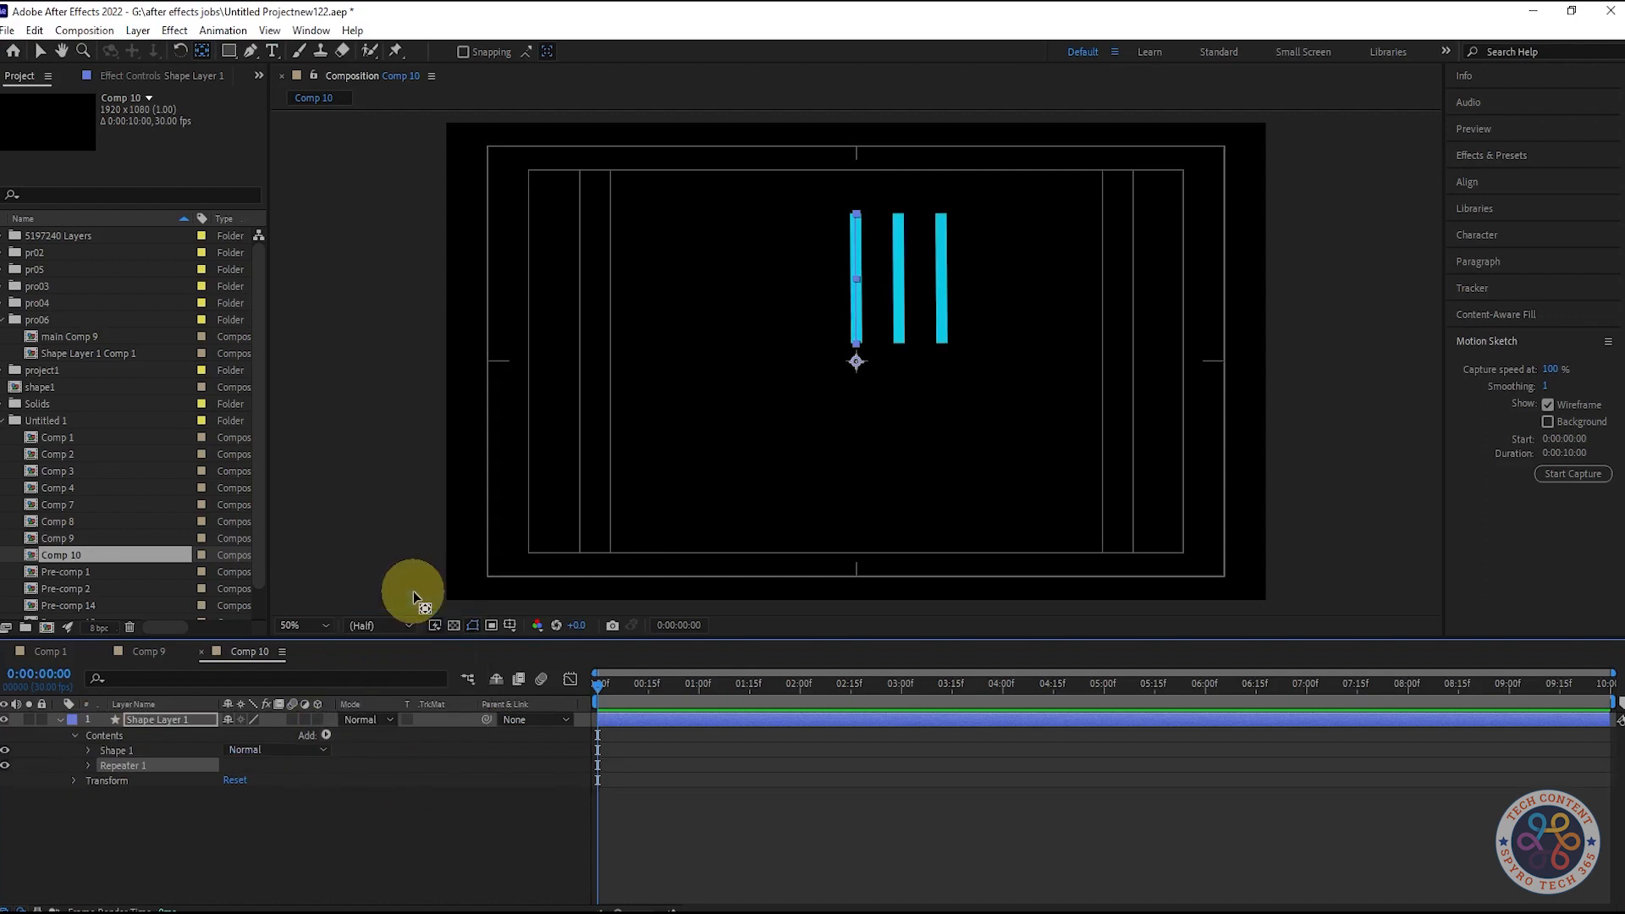
left_click(90, 765)
left_click(240, 779)
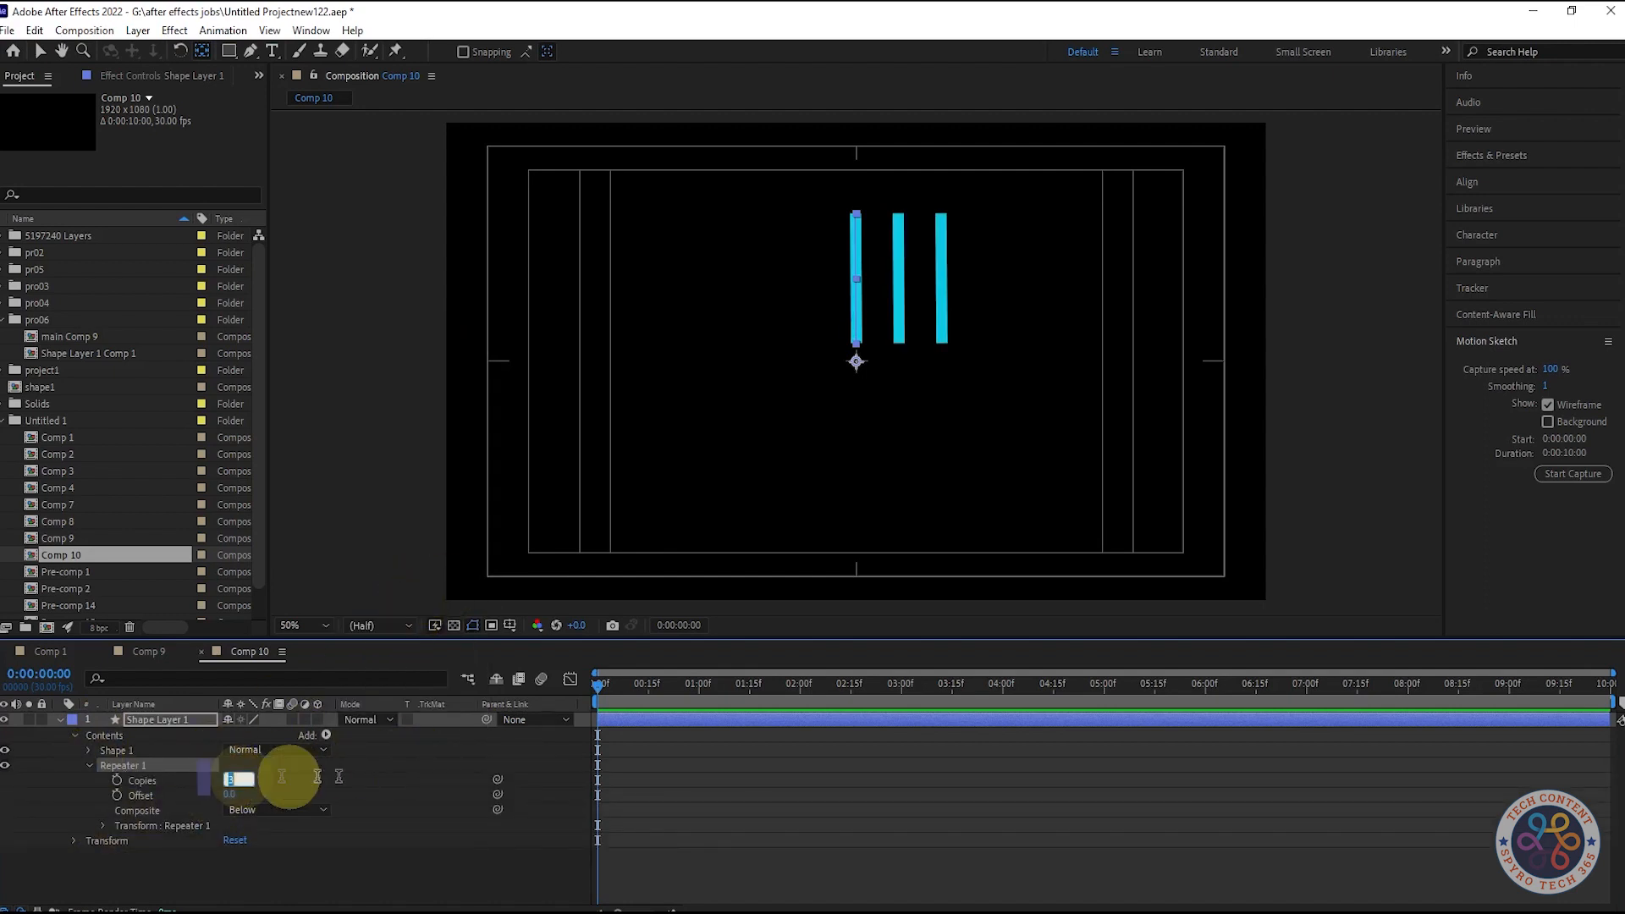
type("4")
- Set Repeater Position to 0 and Rotation to 90°, then nudge the Repeater Anchor Point to -9.5
scroll(100, 830, "down", 1)
left_click(103, 806)
left_click(233, 836)
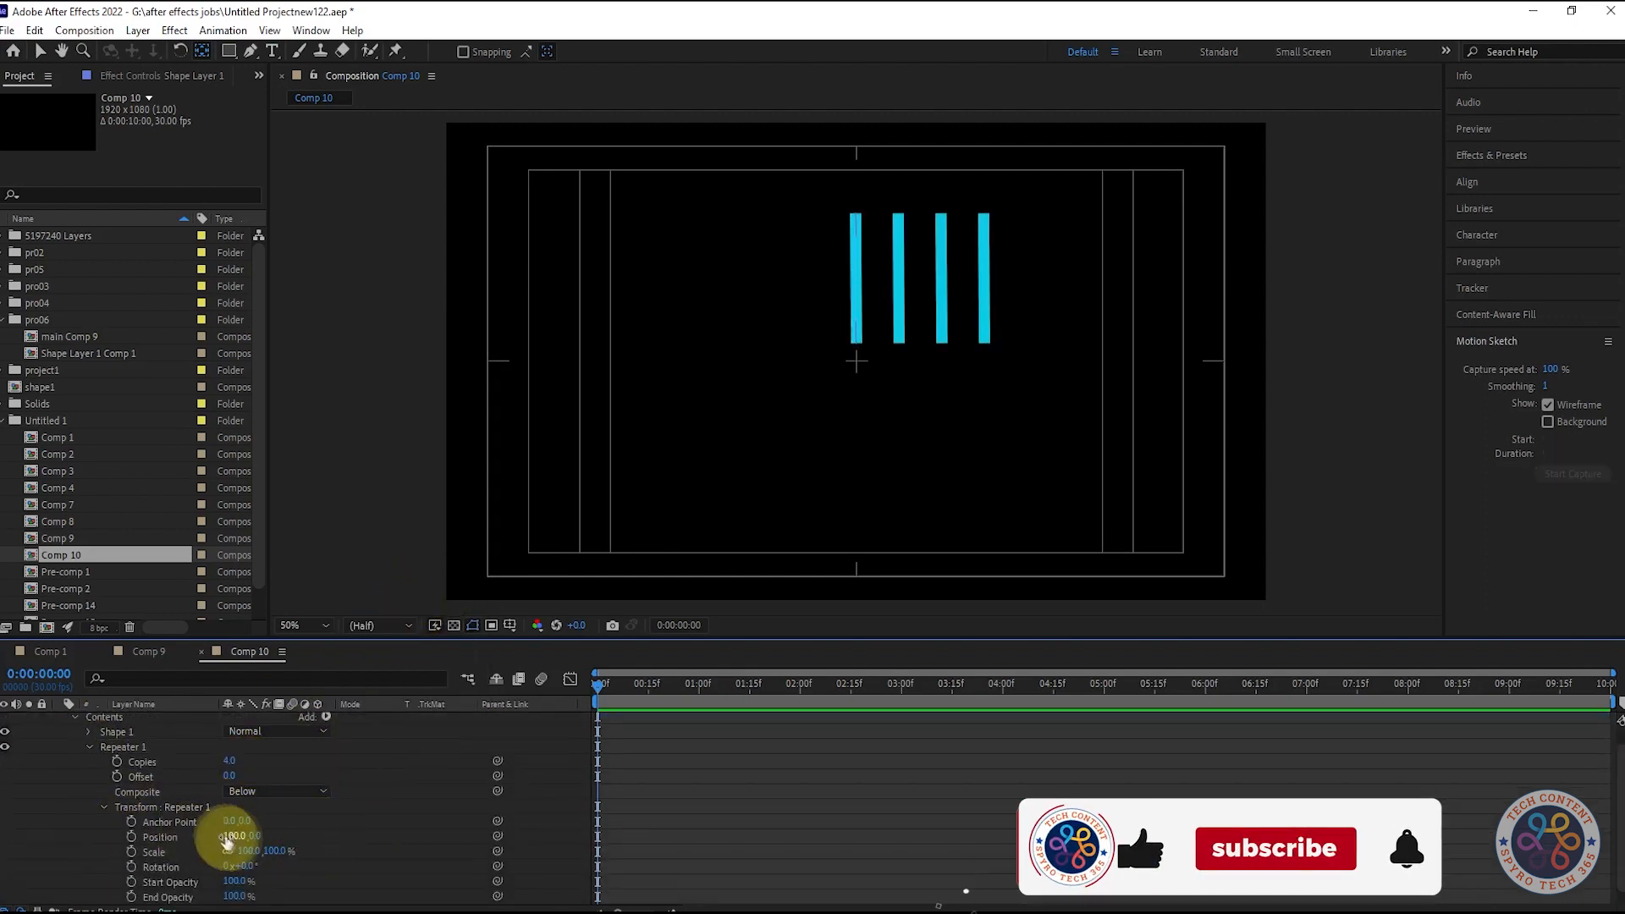
type("0")
key("Return")
scroll(385, 774, "down", 1)
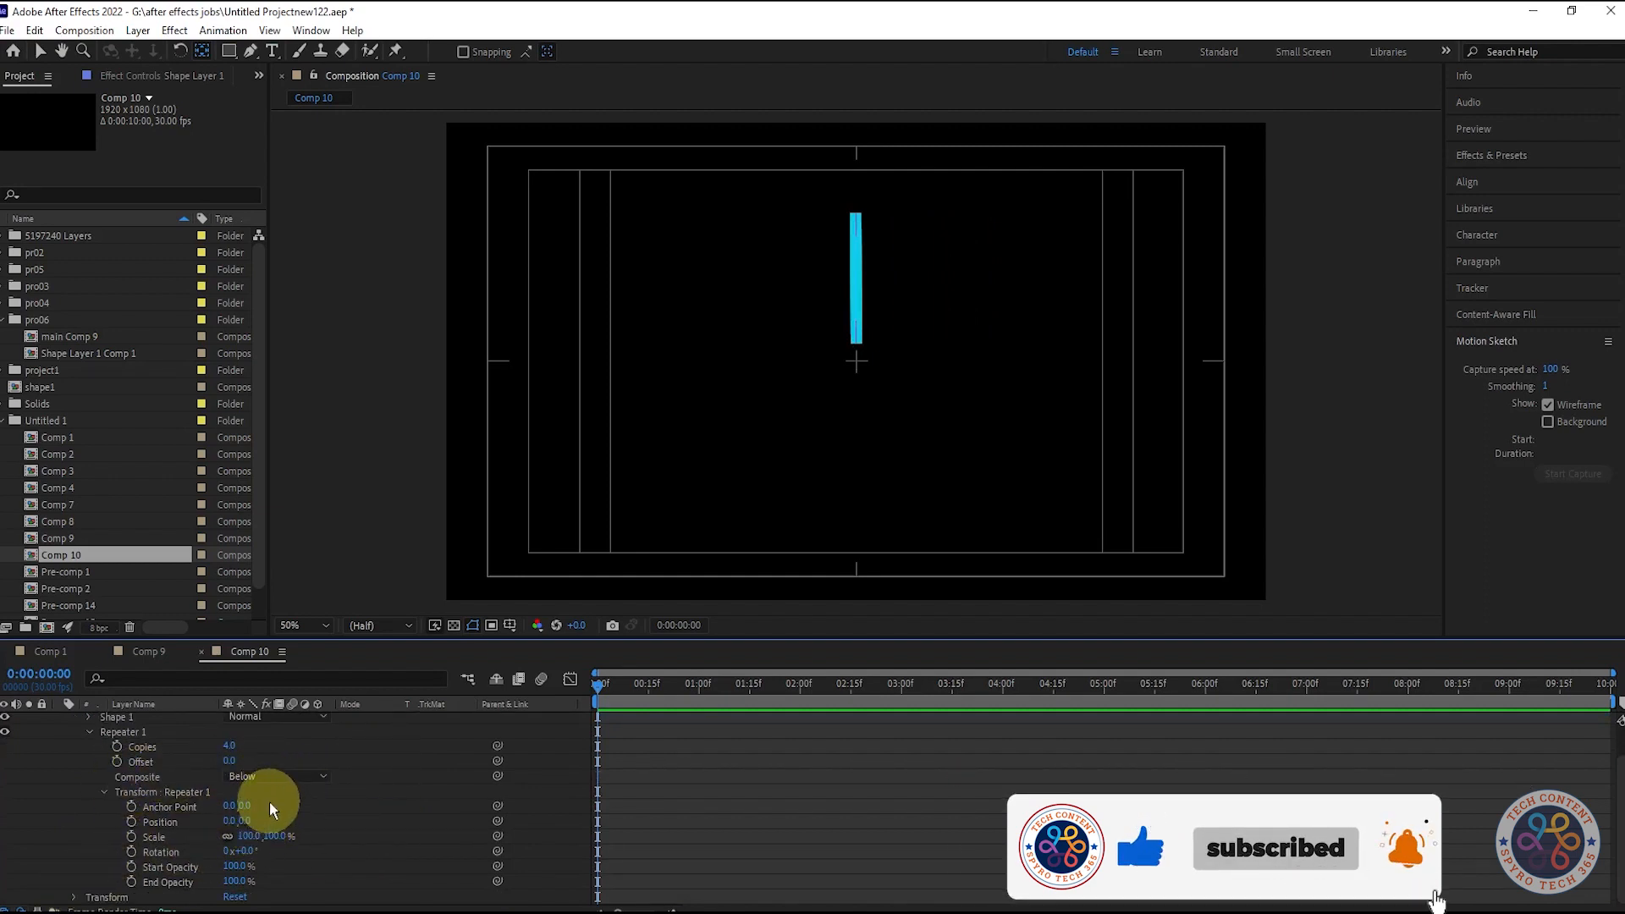
left_click(247, 851)
type("90")
key("Return")
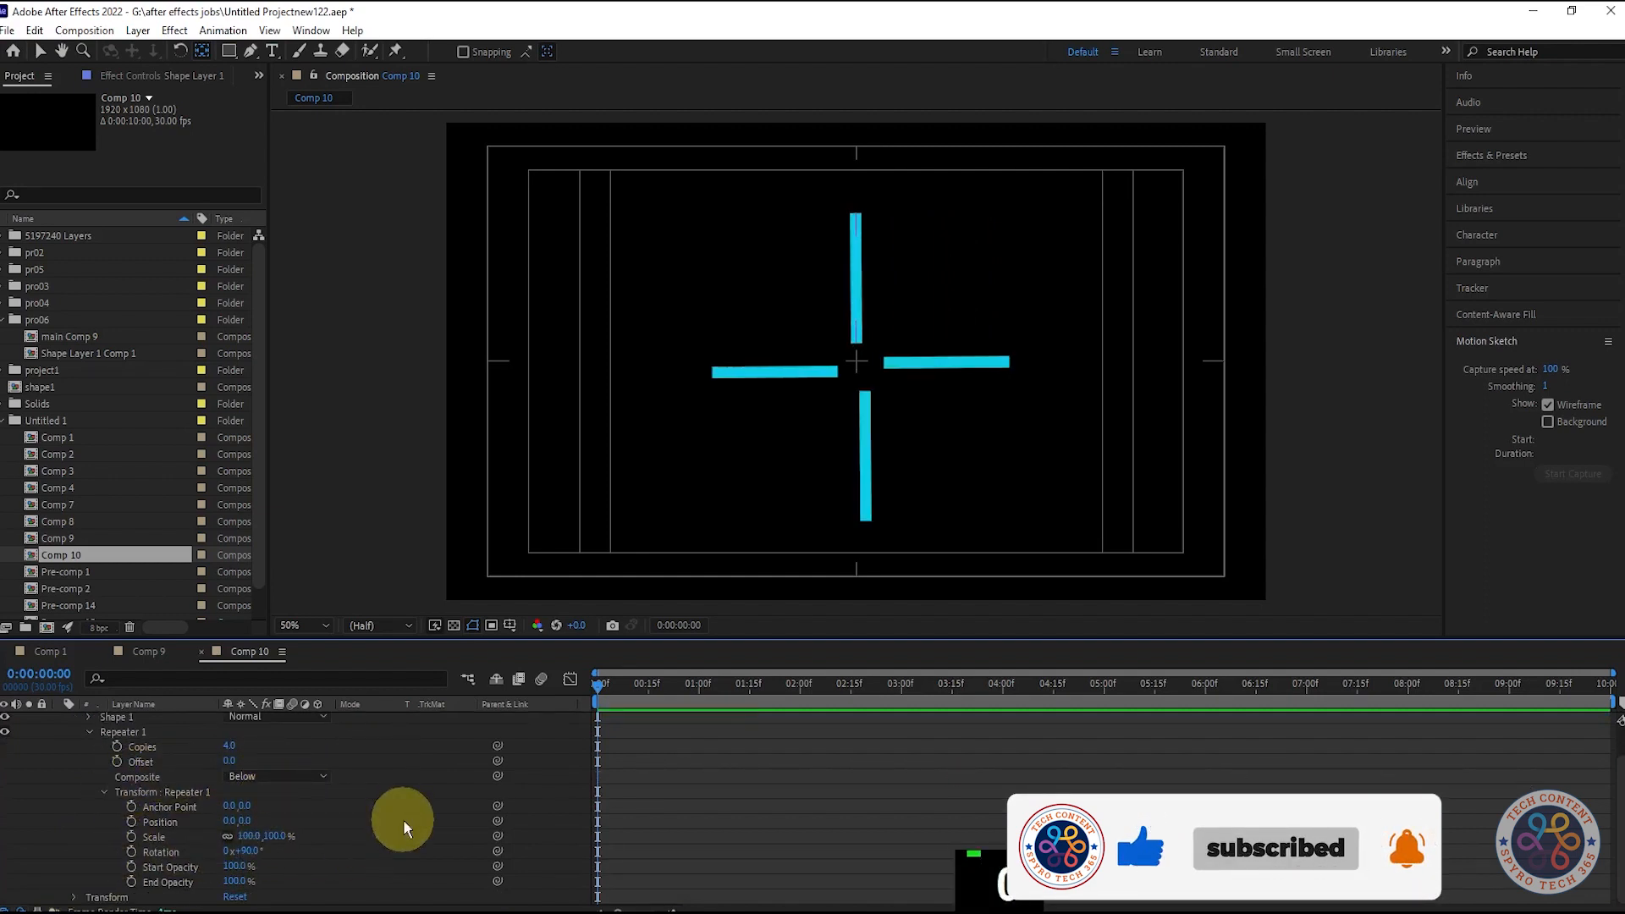
left_click_drag(237, 807, 342, 814)
key("ctrl+z")
left_click_drag(231, 806, 403, 836)
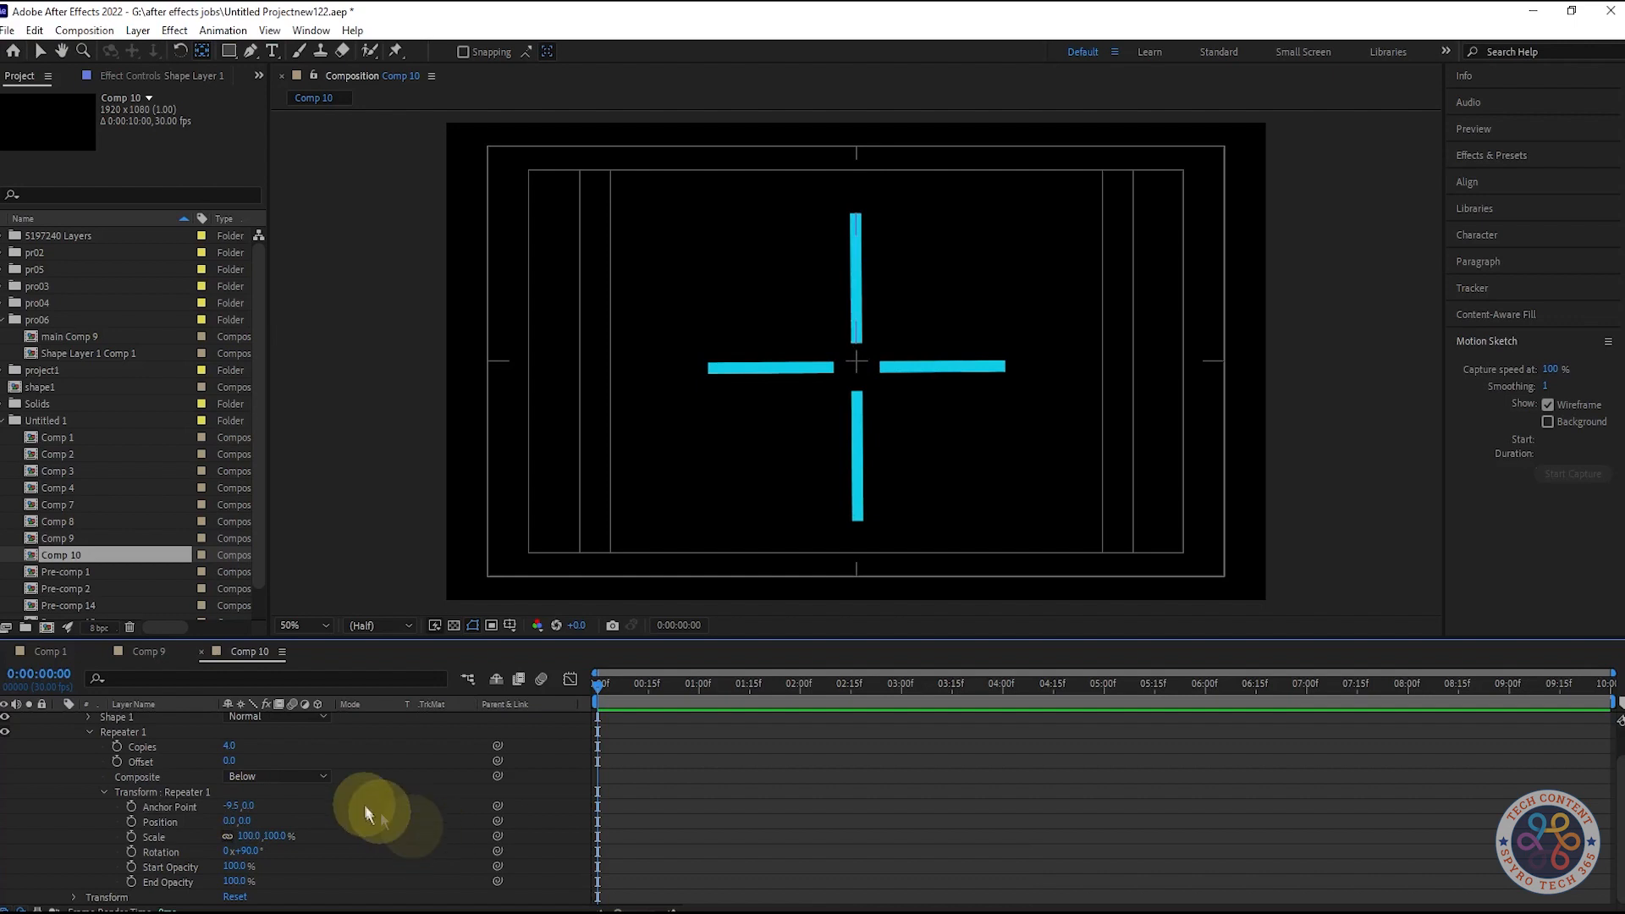
- Add an expression to Repeater Rotation and begin it with 360/
left_click(132, 851, "alt")
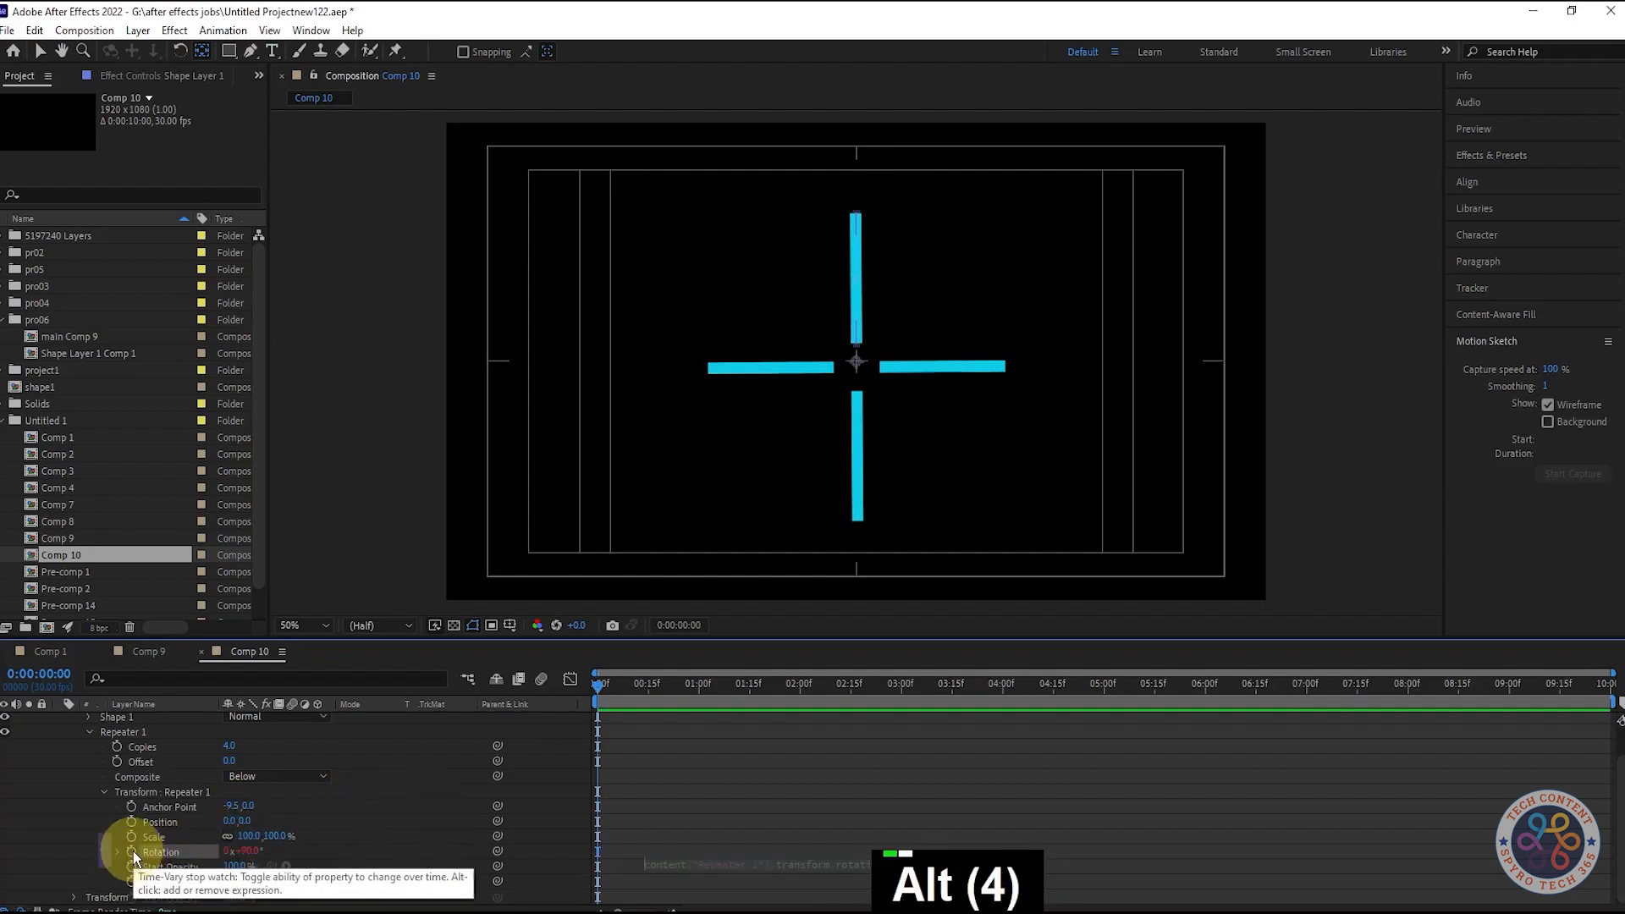
left_click(249, 851)
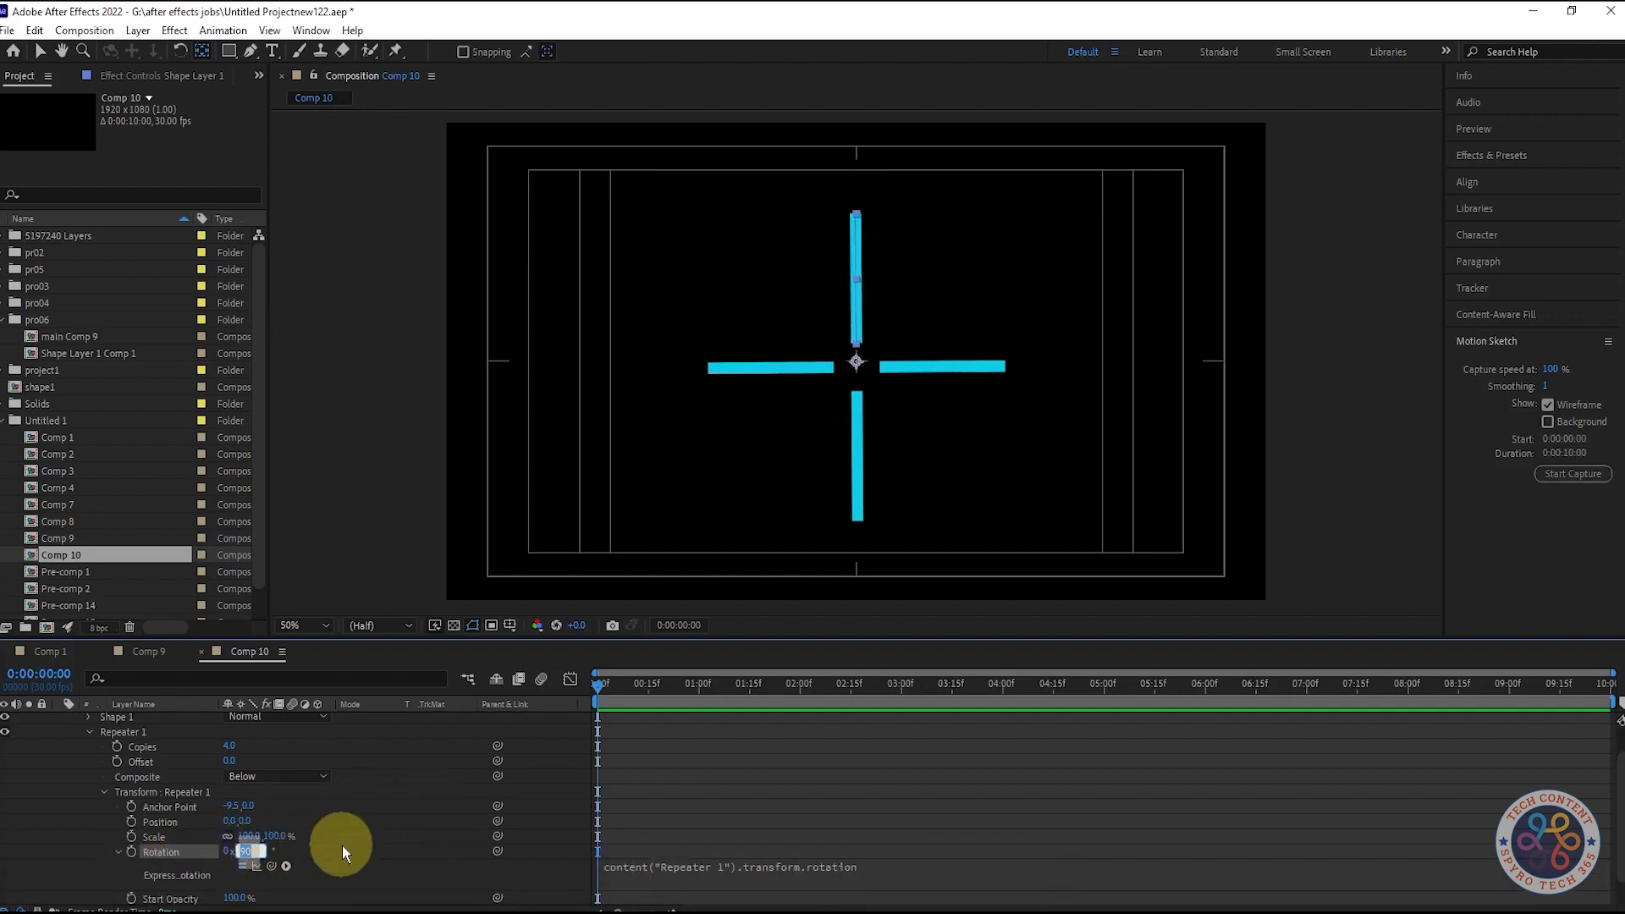
type("0")
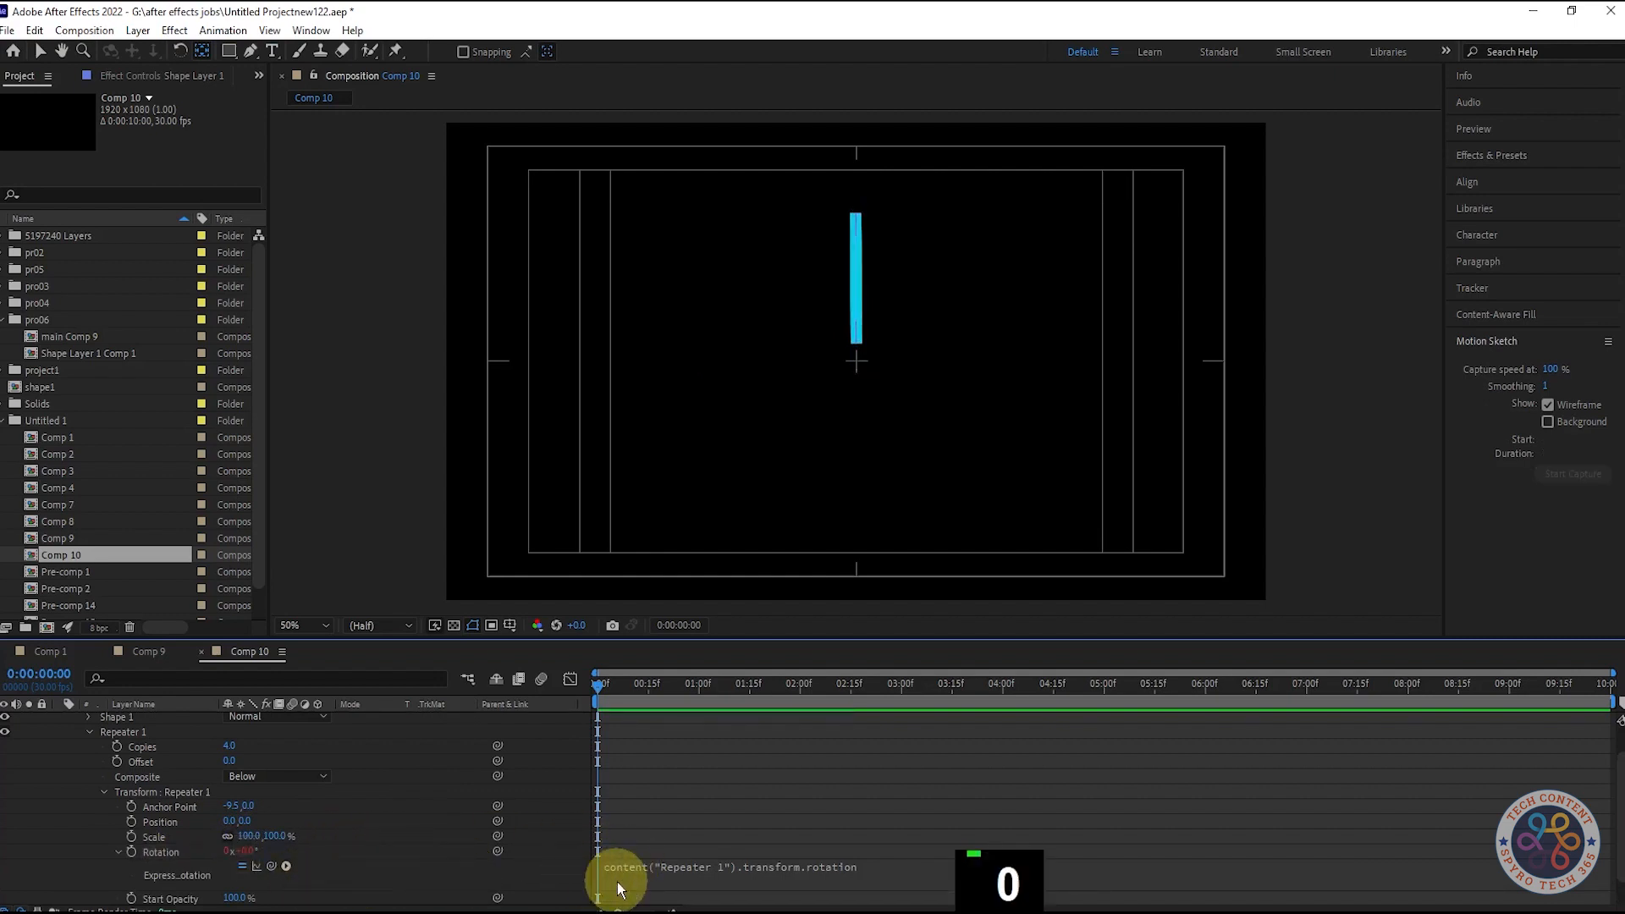
left_click(645, 868)
type("36")
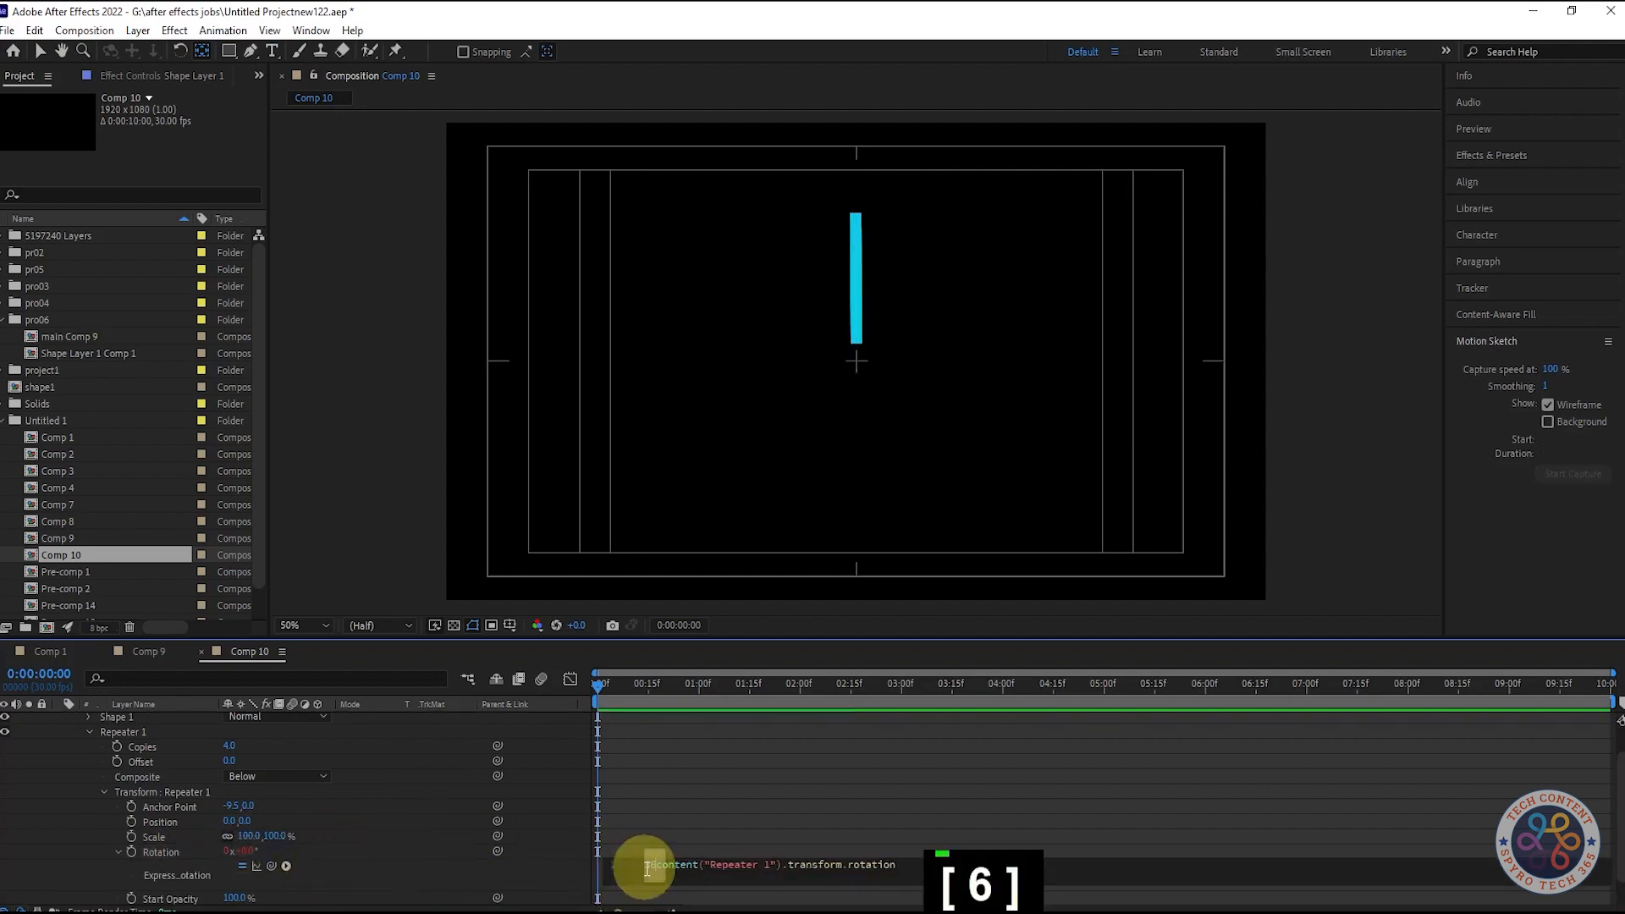
type("0/")
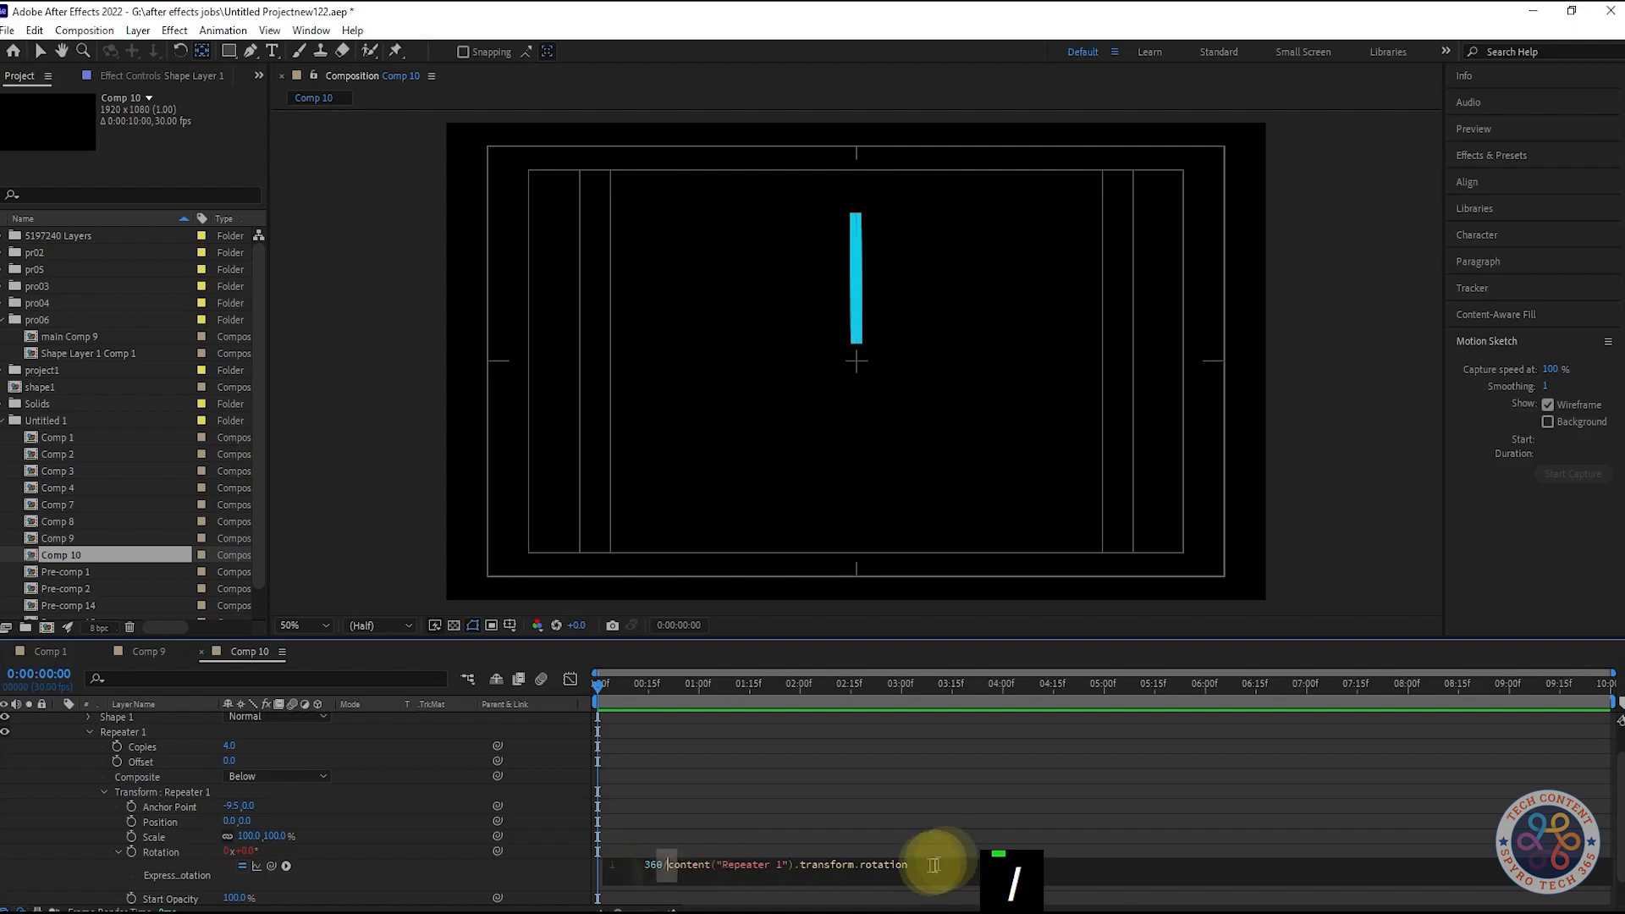
key("BackSpace")
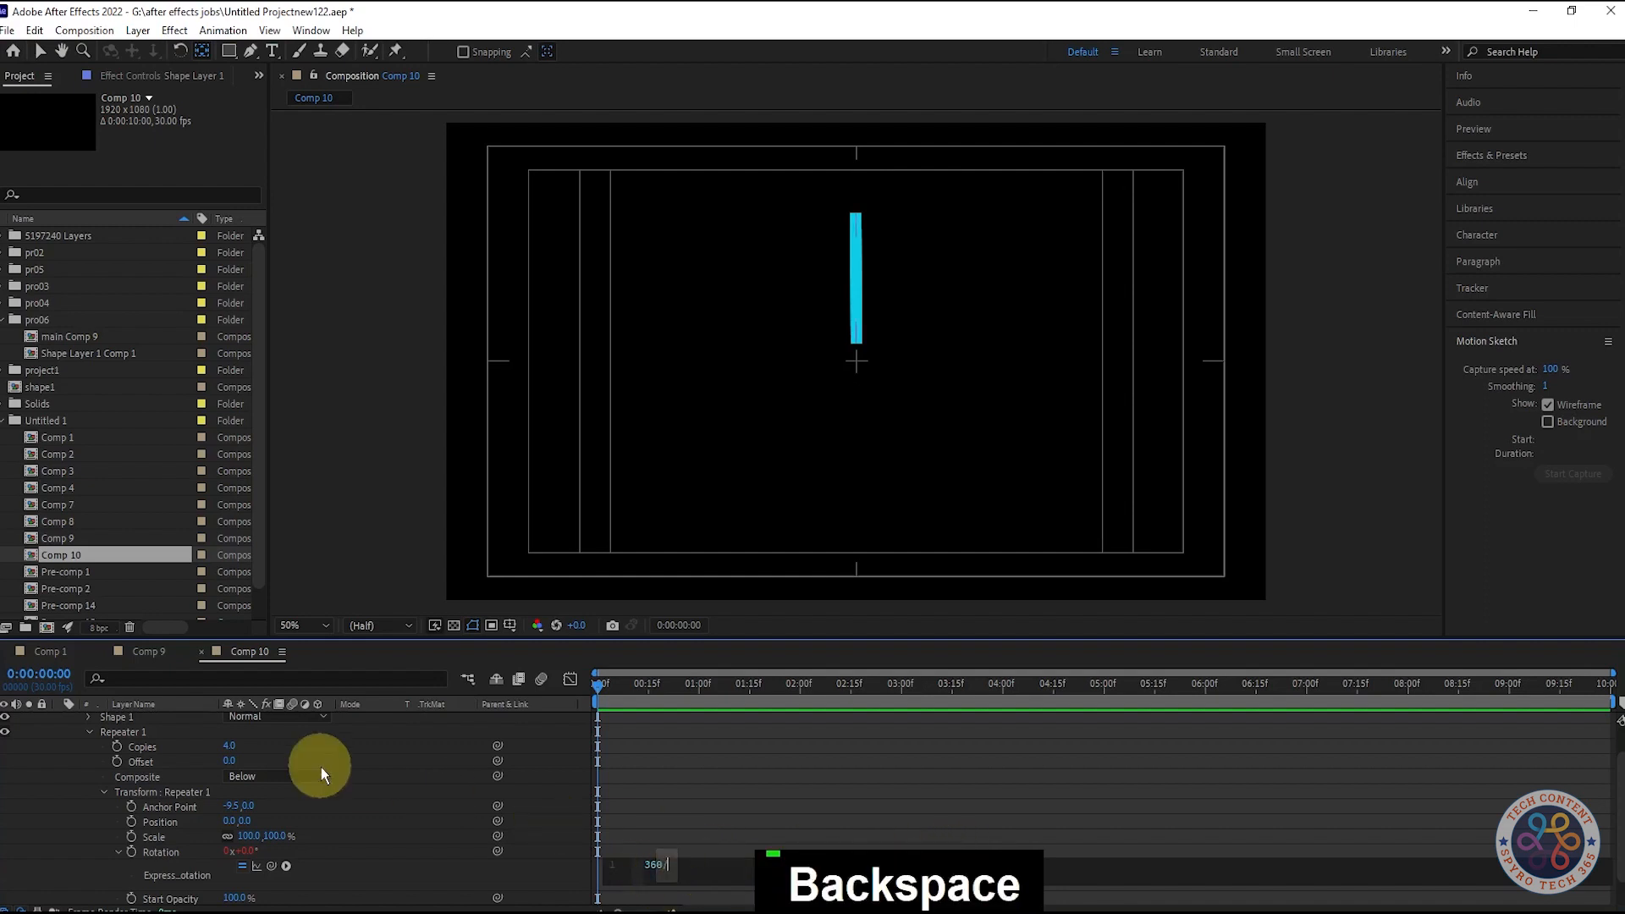
left_click_drag(496, 748, 650, 880)
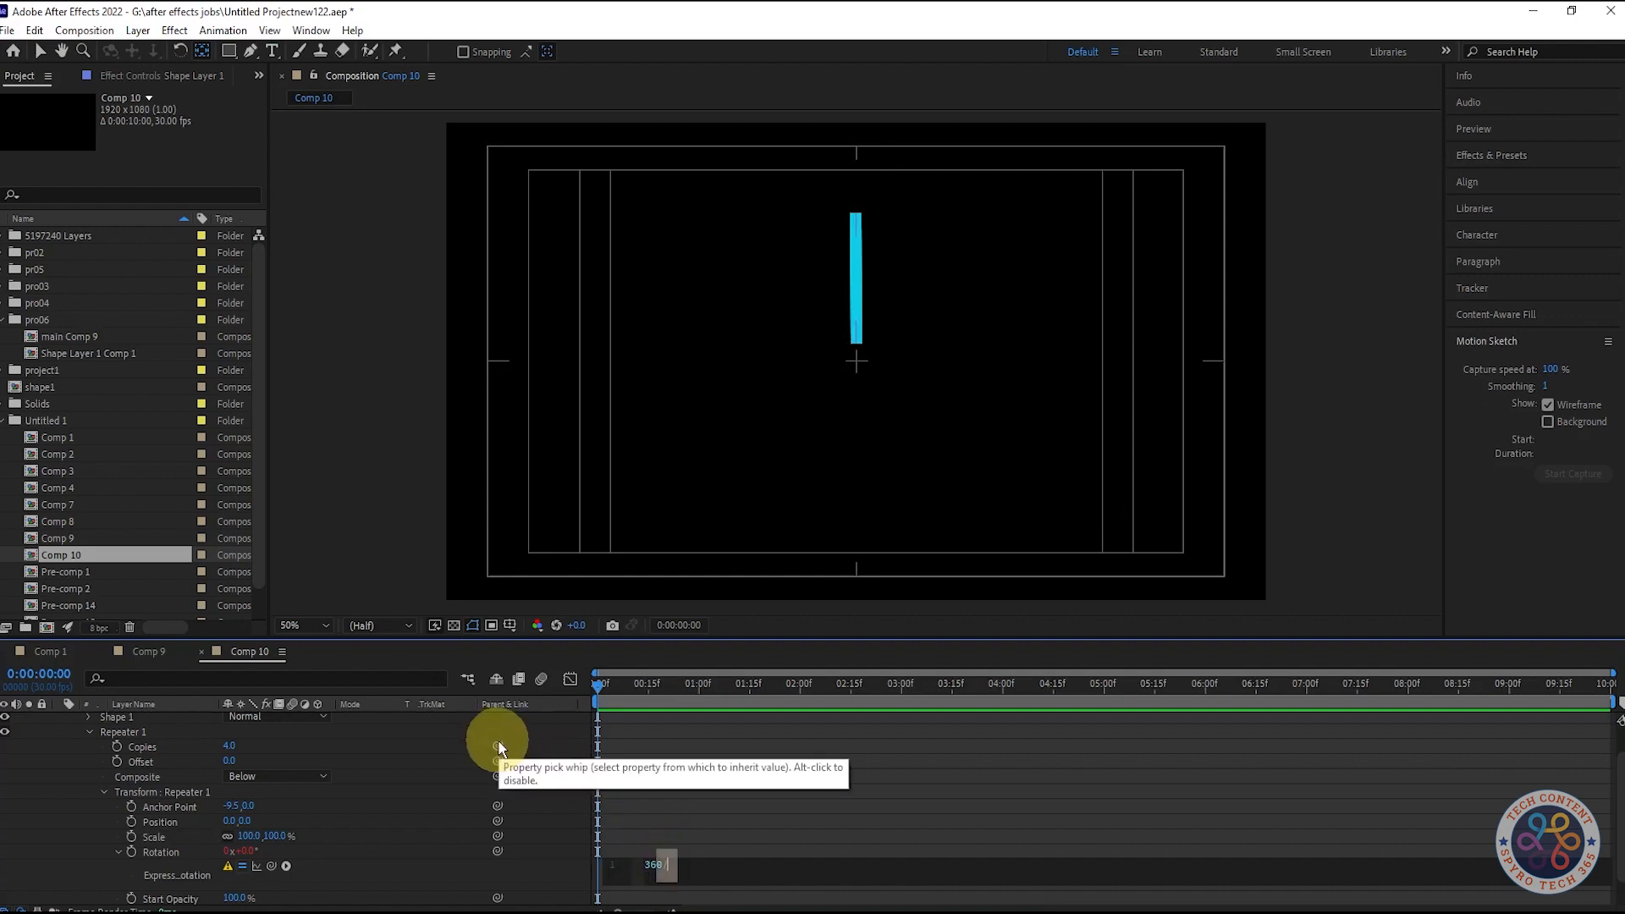
left_click_drag(498, 746, 665, 874)
left_click(665, 871)
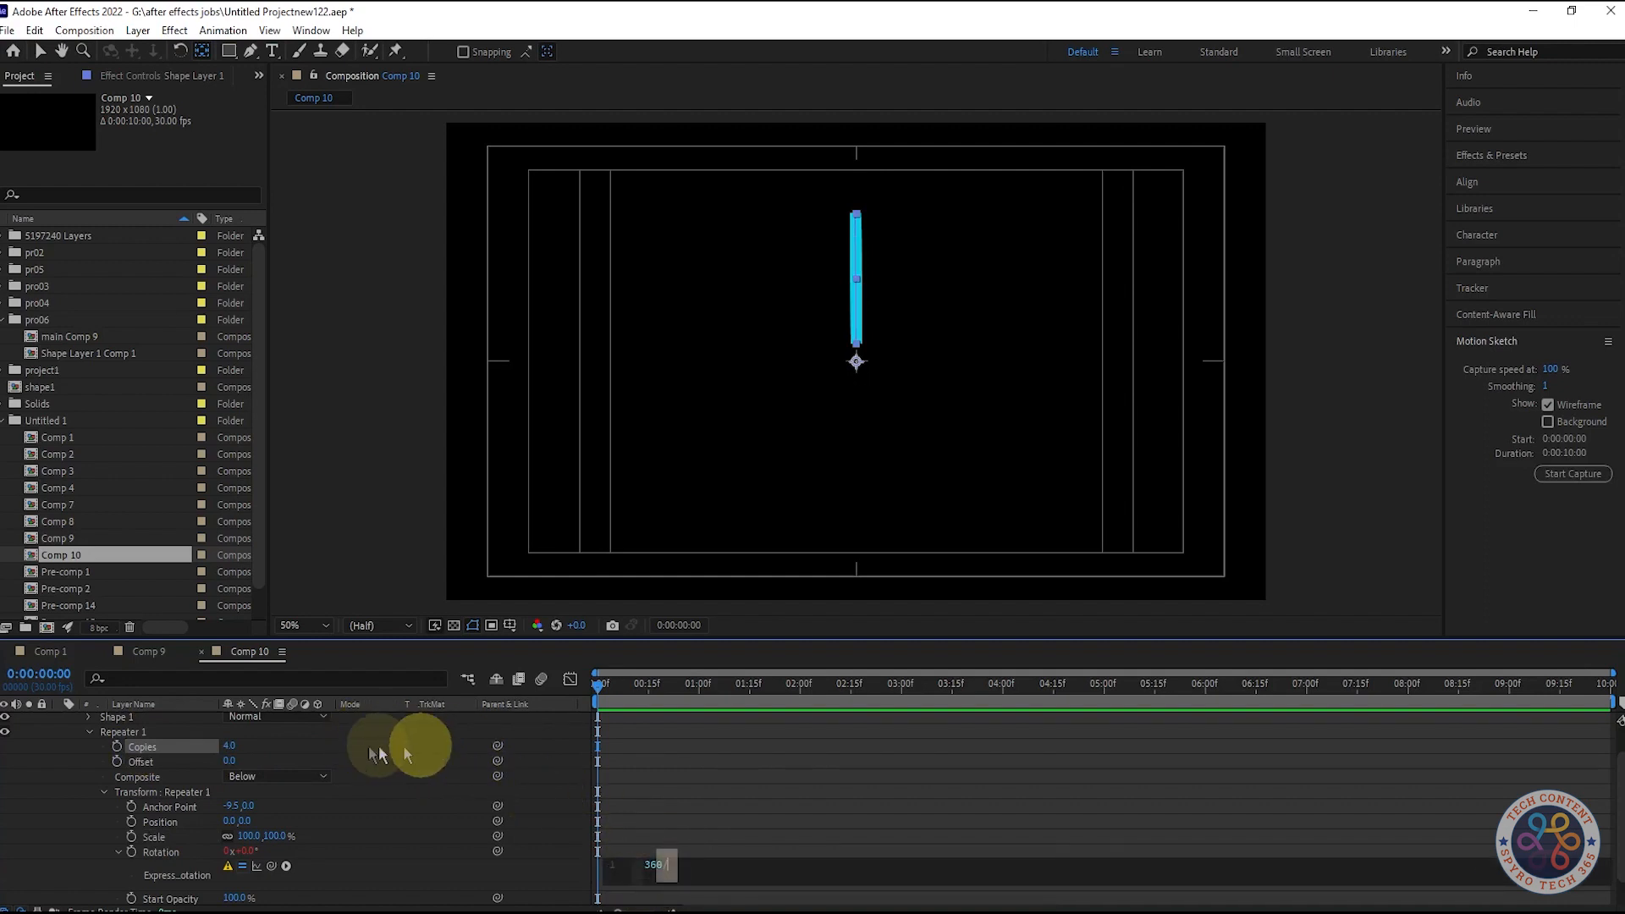
- Complete the expression as 360/content("Repeater 1").copies and preview the four-arm cross
right_click(190, 750)
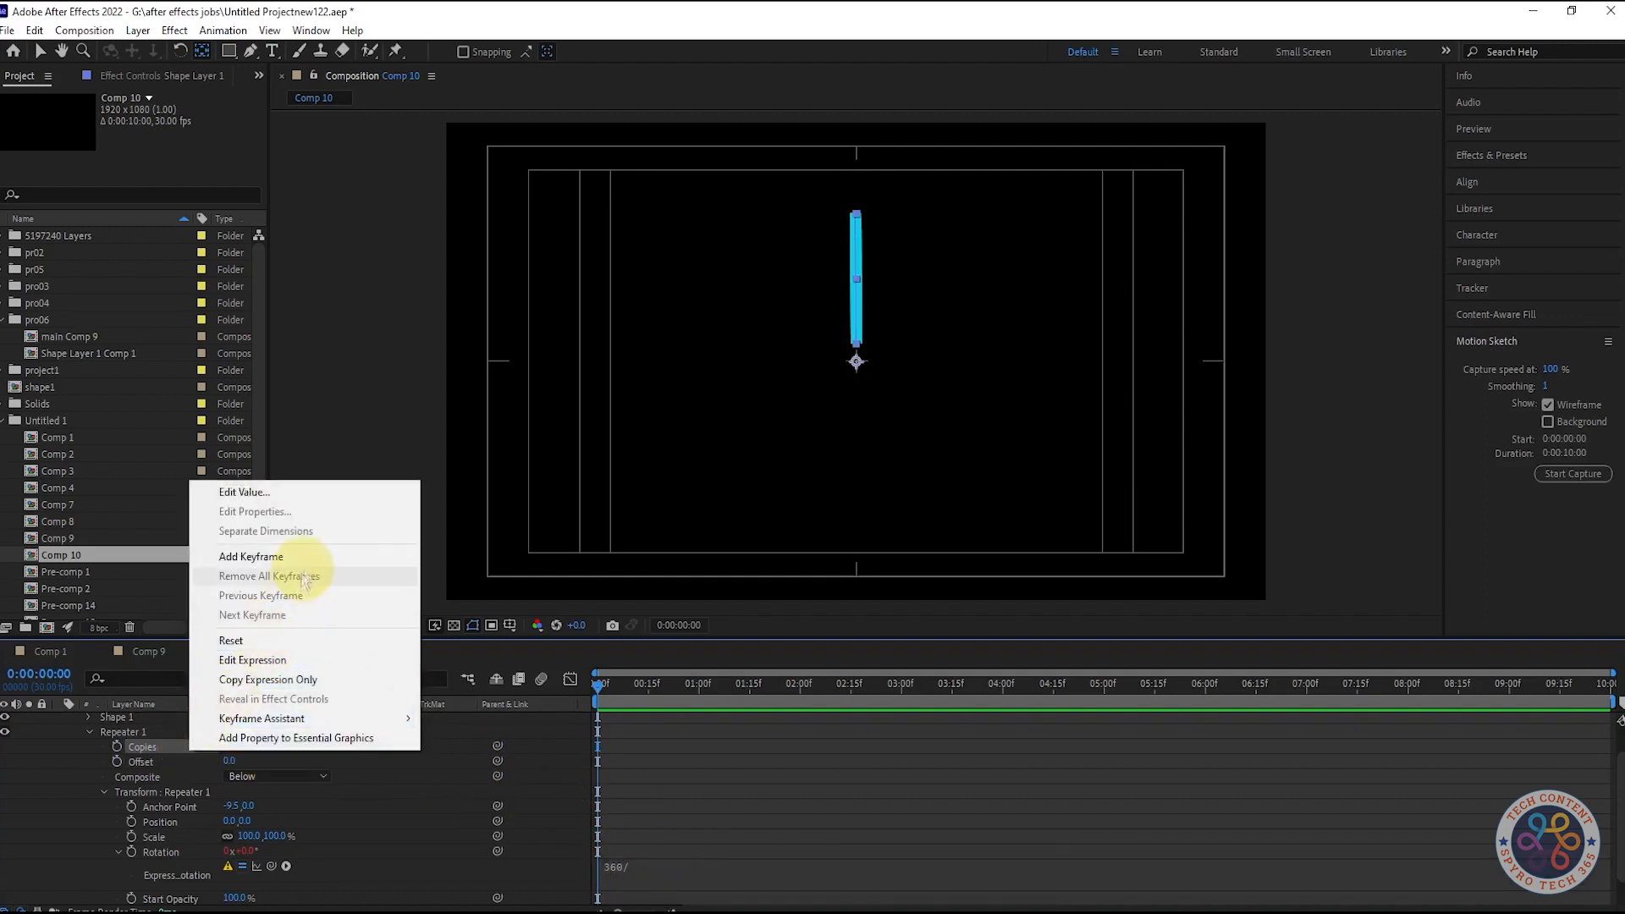
left_click(296, 679)
left_click(687, 863)
key("ctrl+v")
key("ctrl+z")
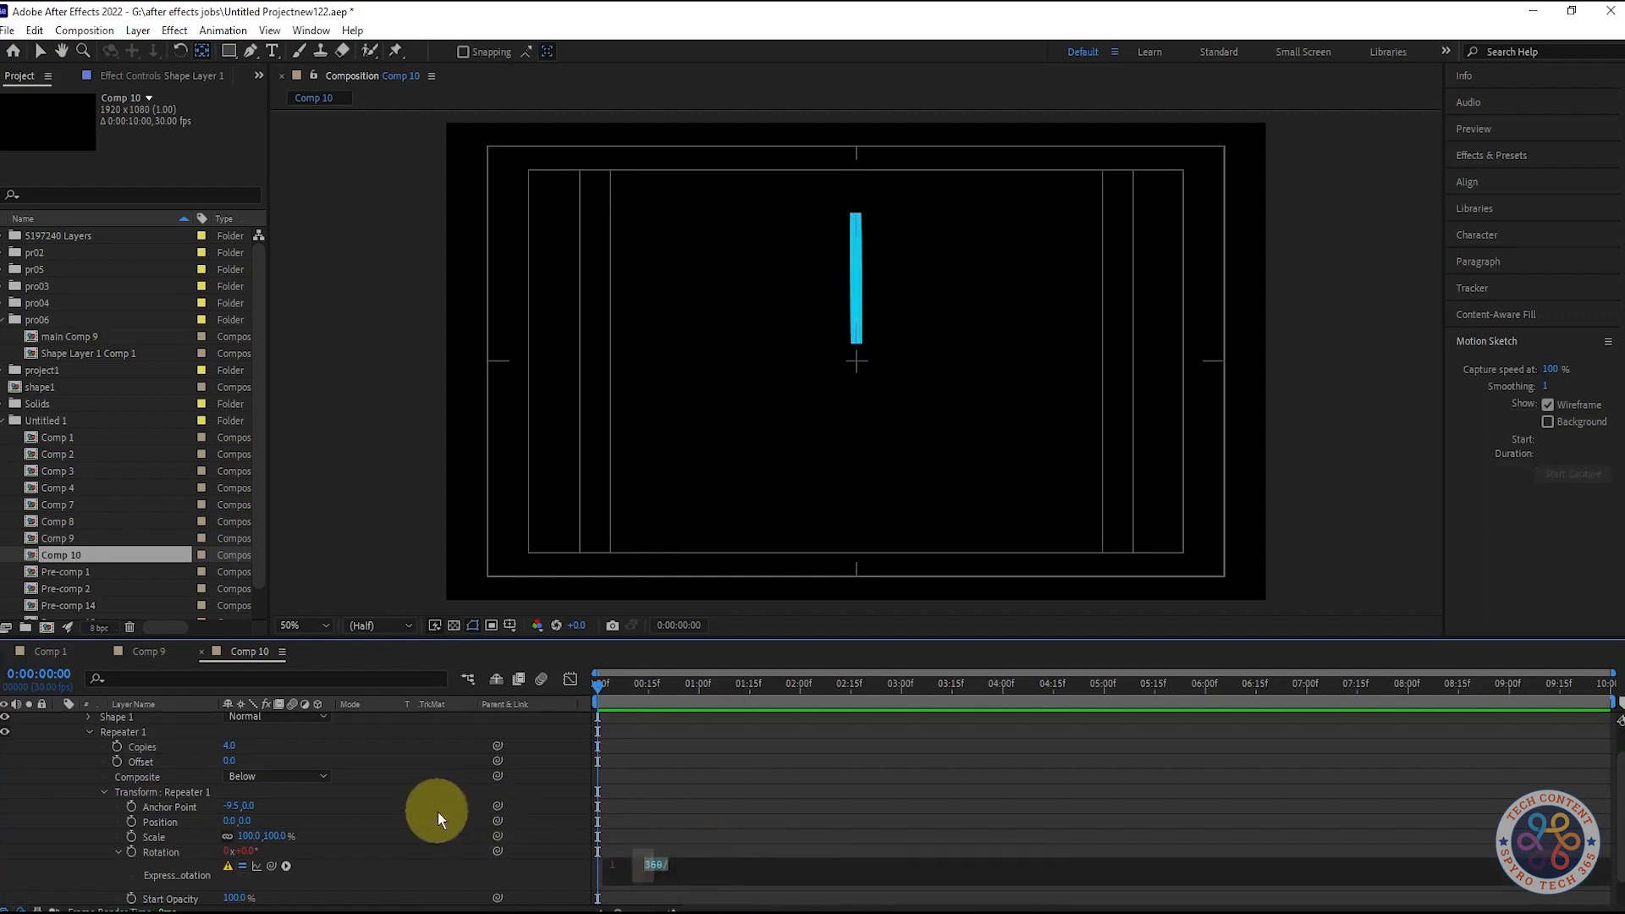
scroll(438, 811, "down", 2)
left_click_drag(275, 830, 142, 760)
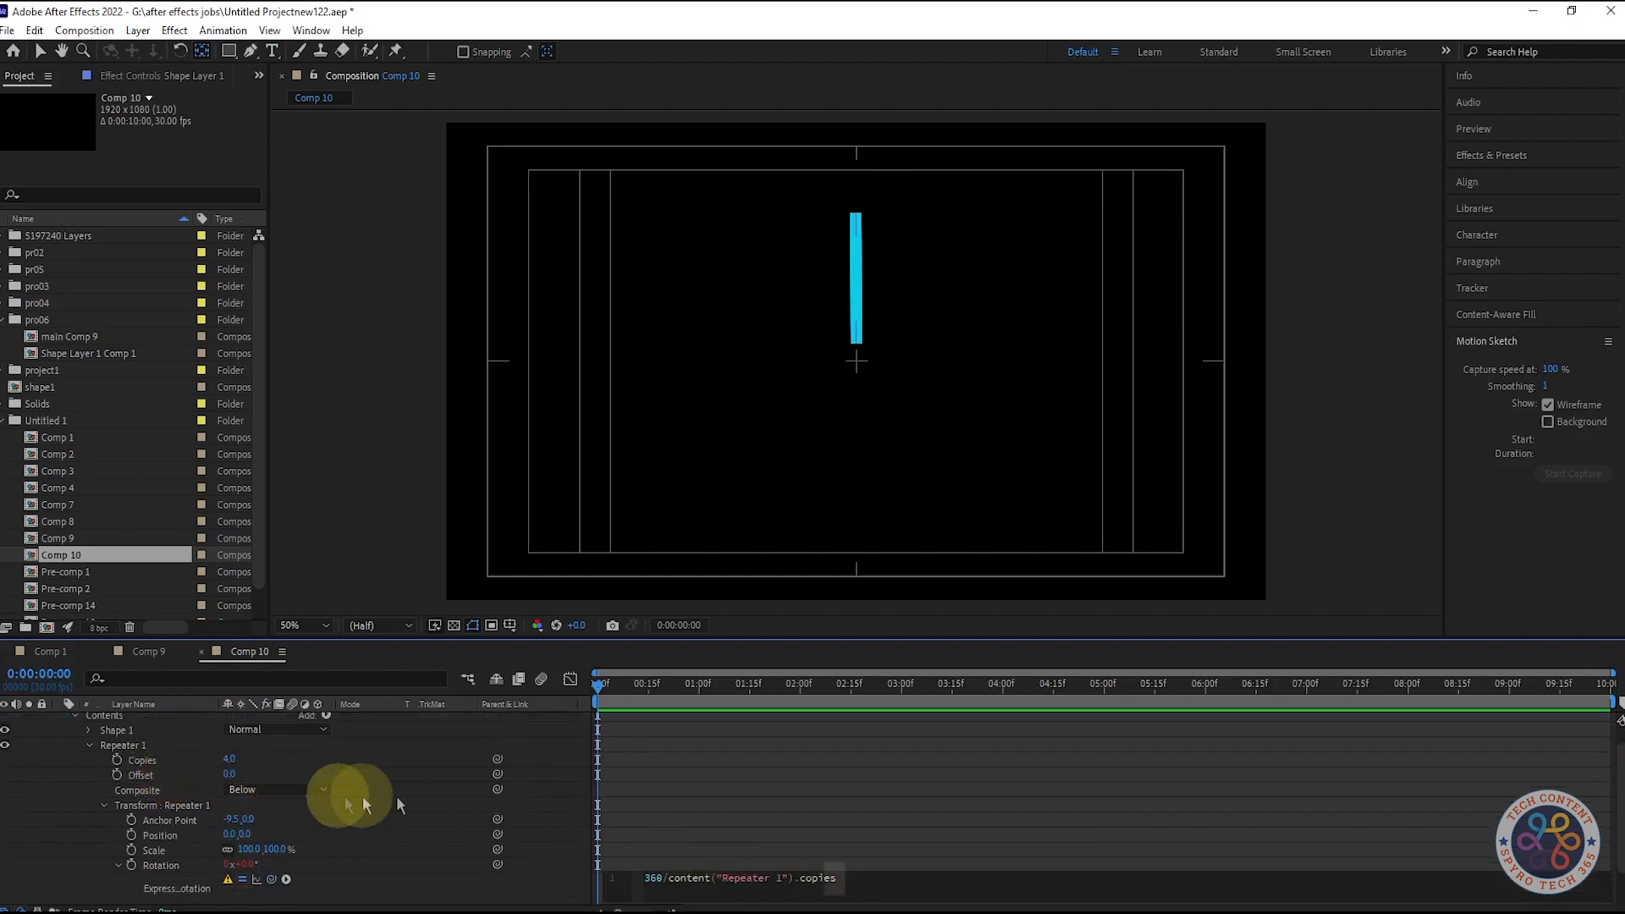
left_click(991, 877)
type(";")
left_click(974, 833)
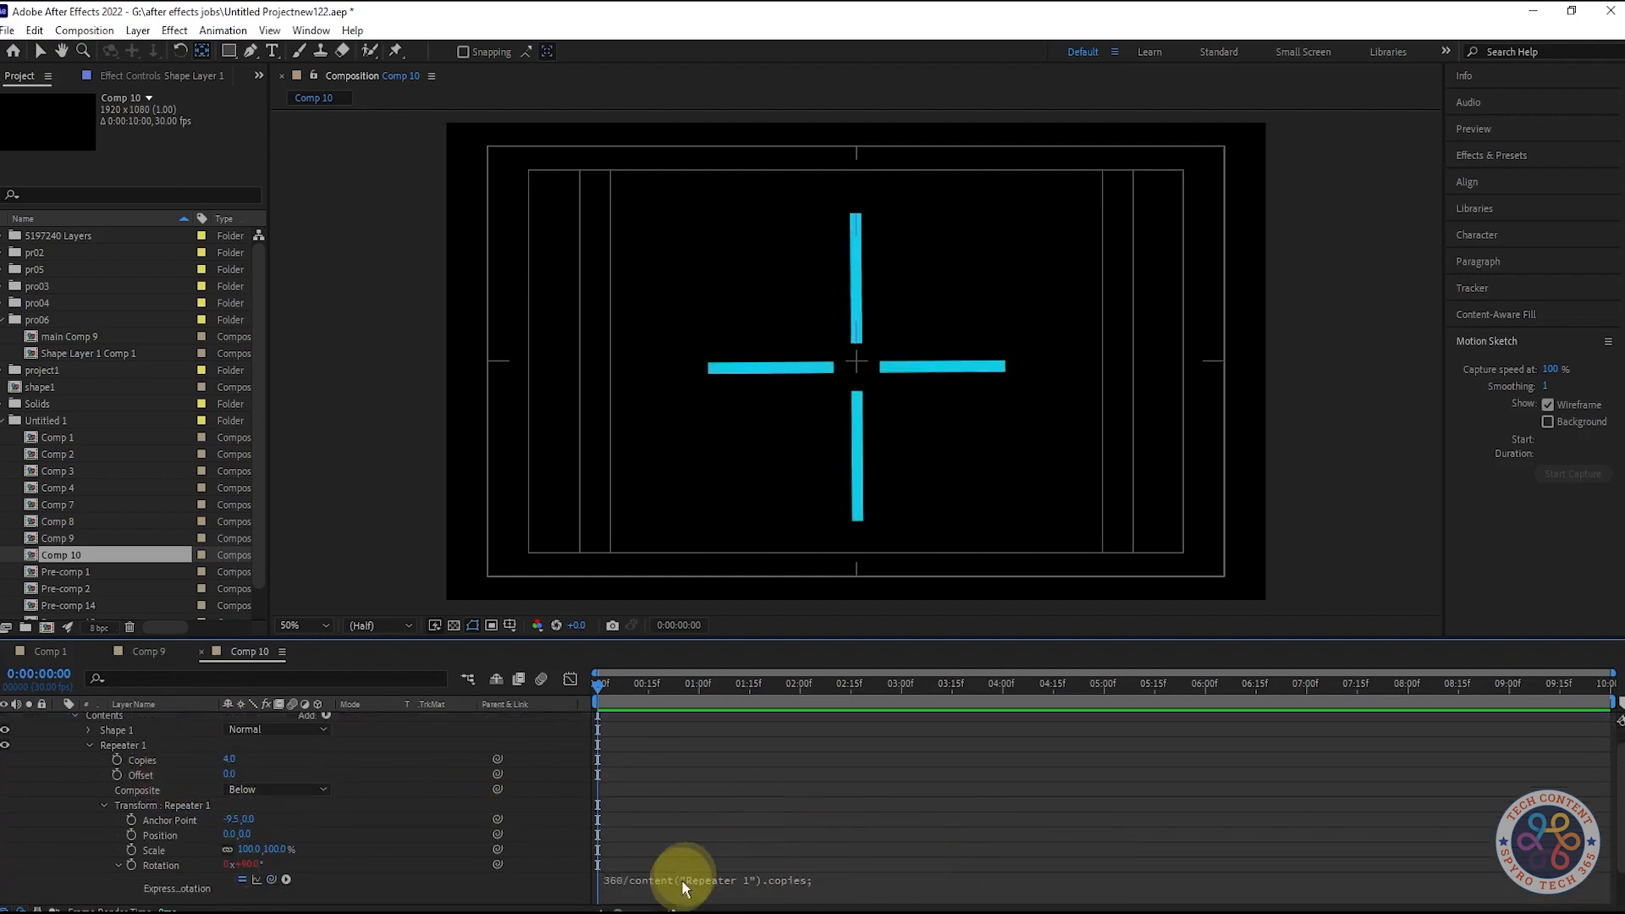
scroll(380, 816, "down", 1)
key("space")
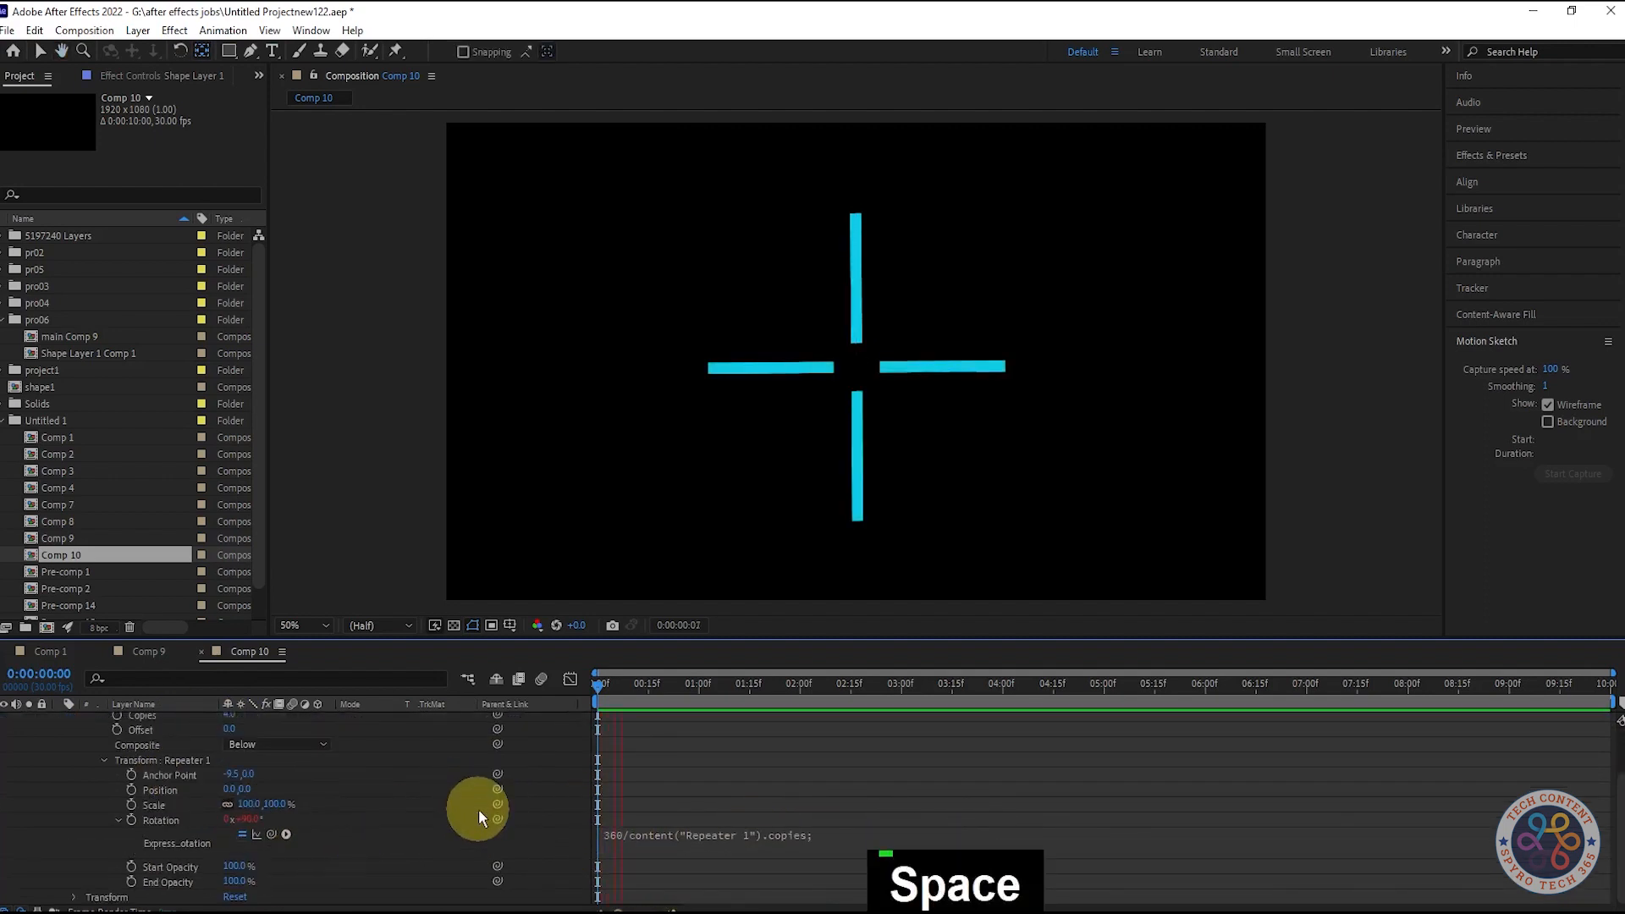
- Raise the Repeater Copies to 18 so the bars form a radial starburst
key("space")
scroll(283, 783, "up", 1)
left_click_drag(230, 759, 252, 761)
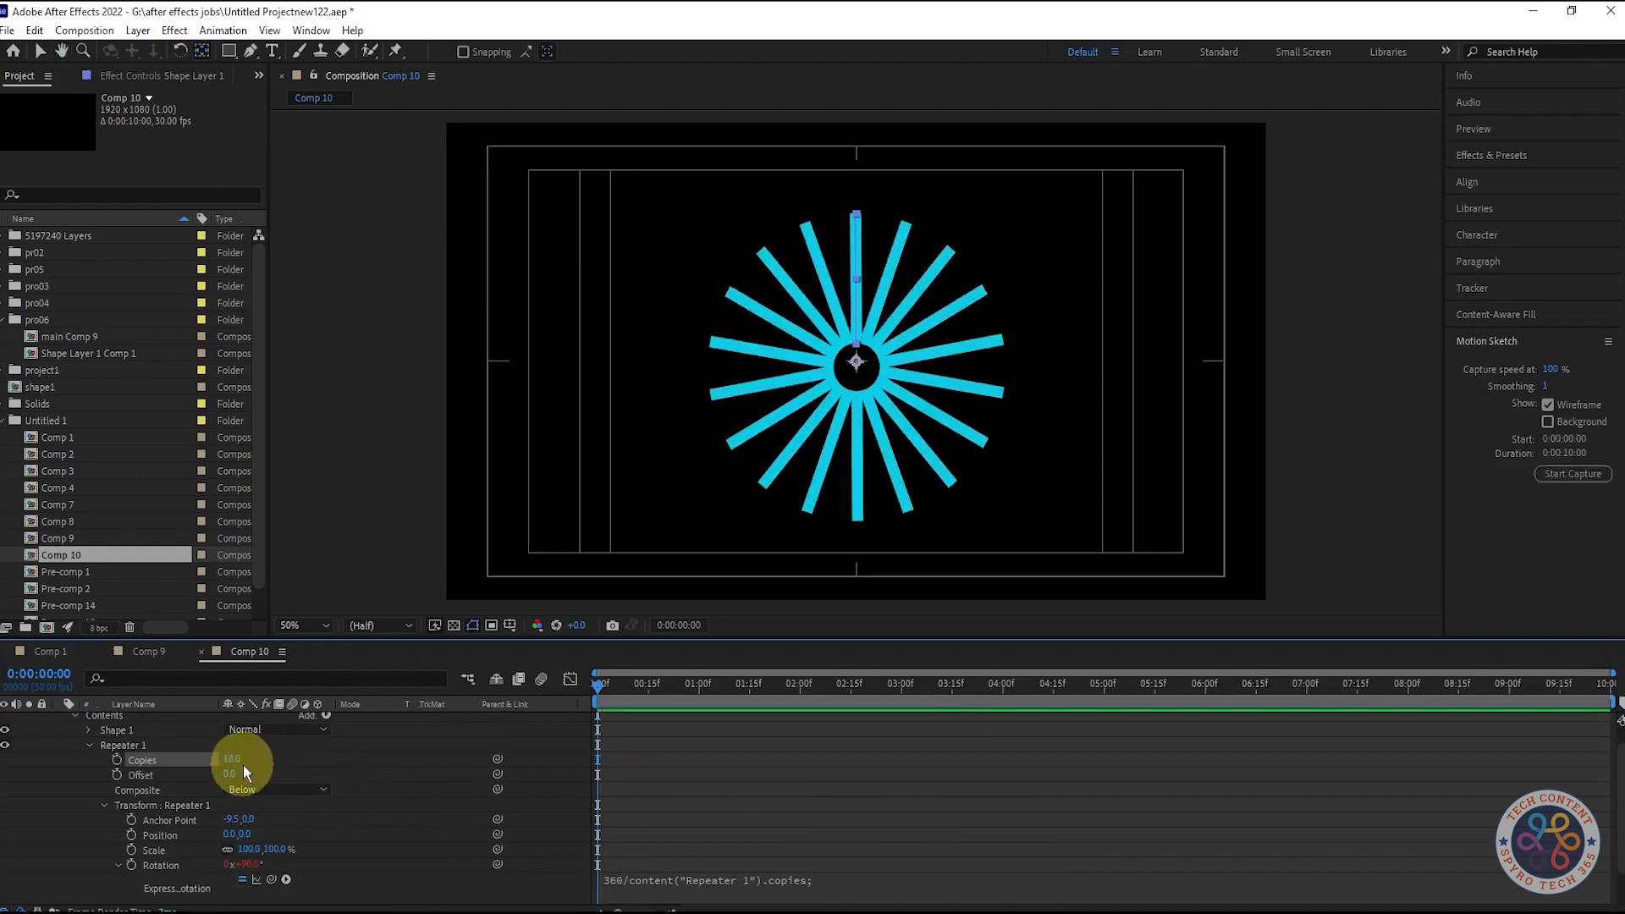
mouse_move(247, 760)
left_mouse_down()
mouse_move(221, 762)
mouse_move(233, 768)
left_mouse_up()
type("12")
left_click(347, 765)
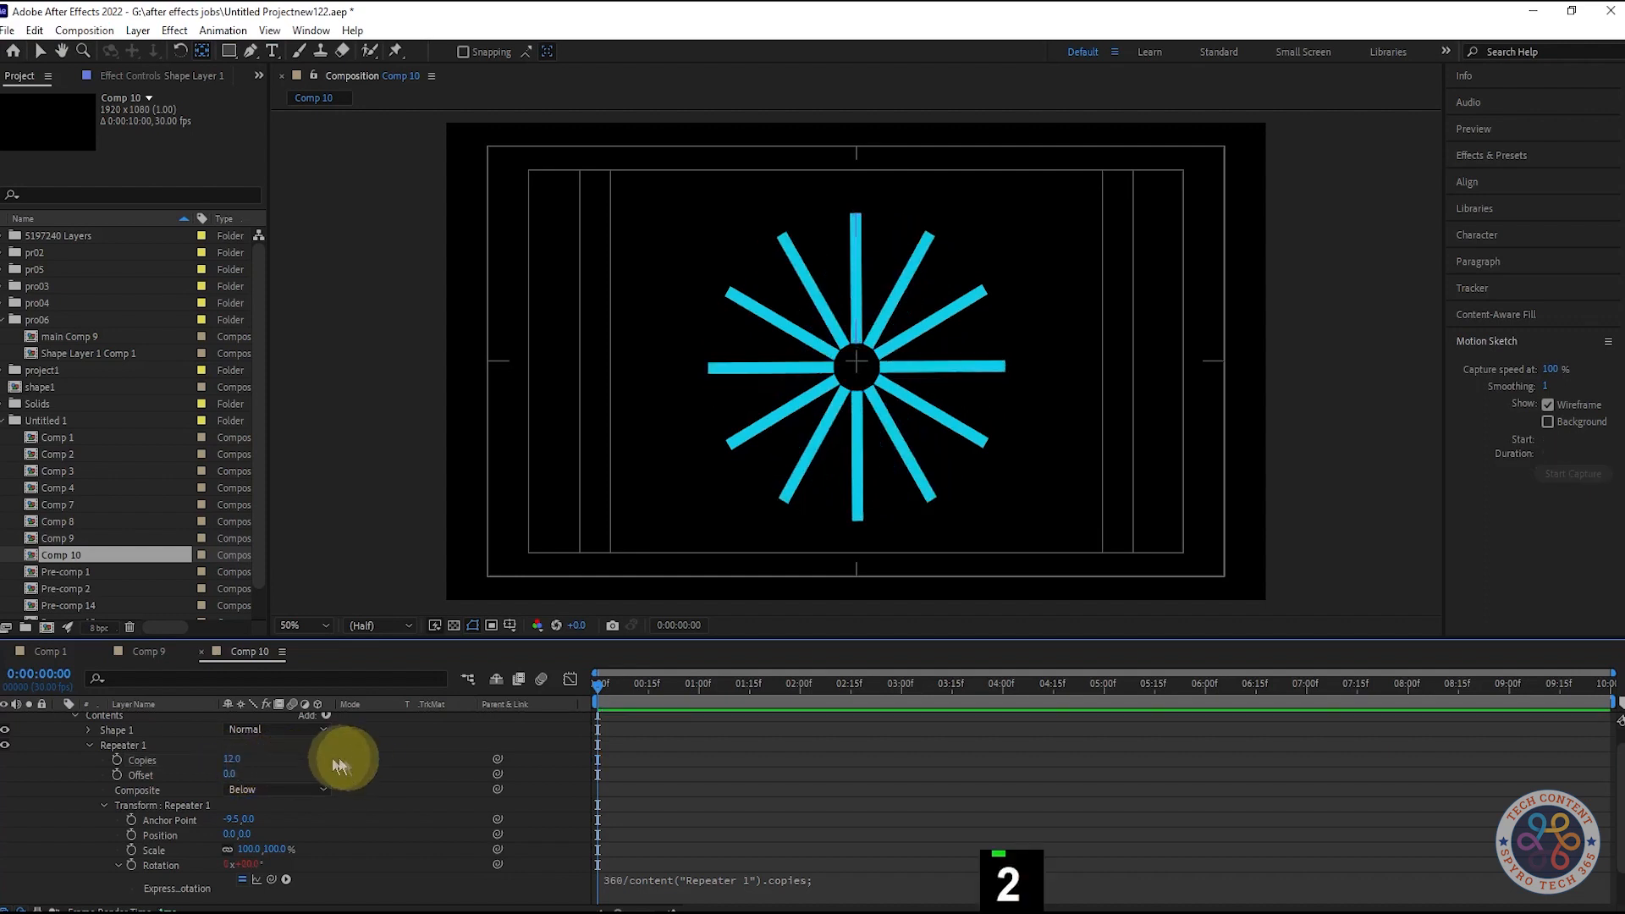
left_click(231, 760)
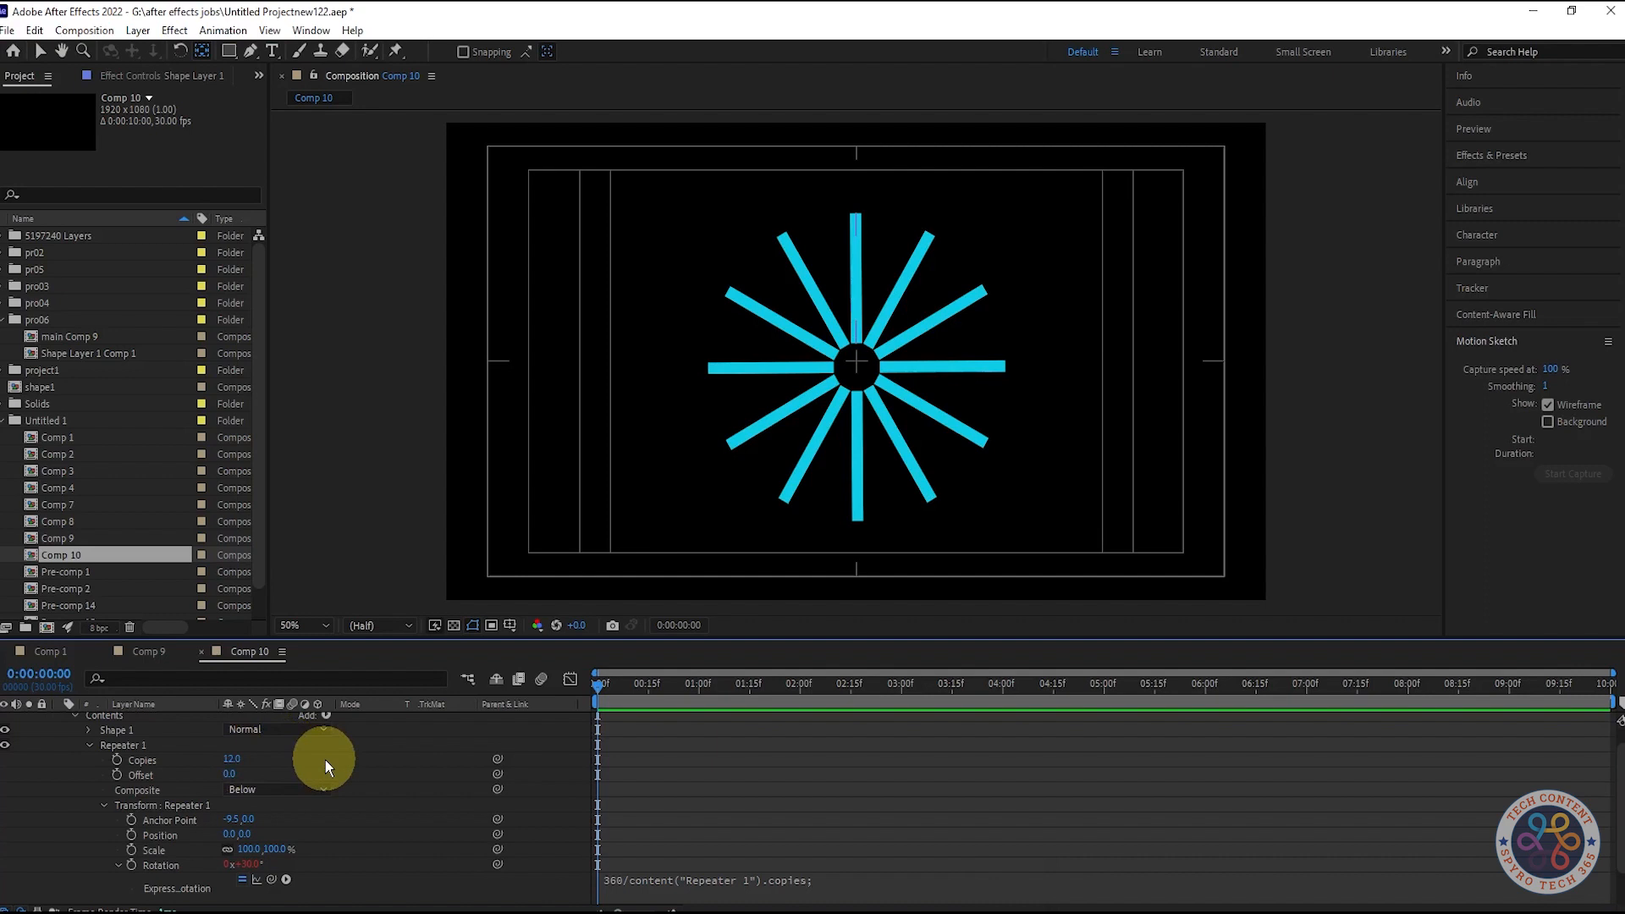
left_click(232, 760)
left_click_drag(225, 757, 247, 762)
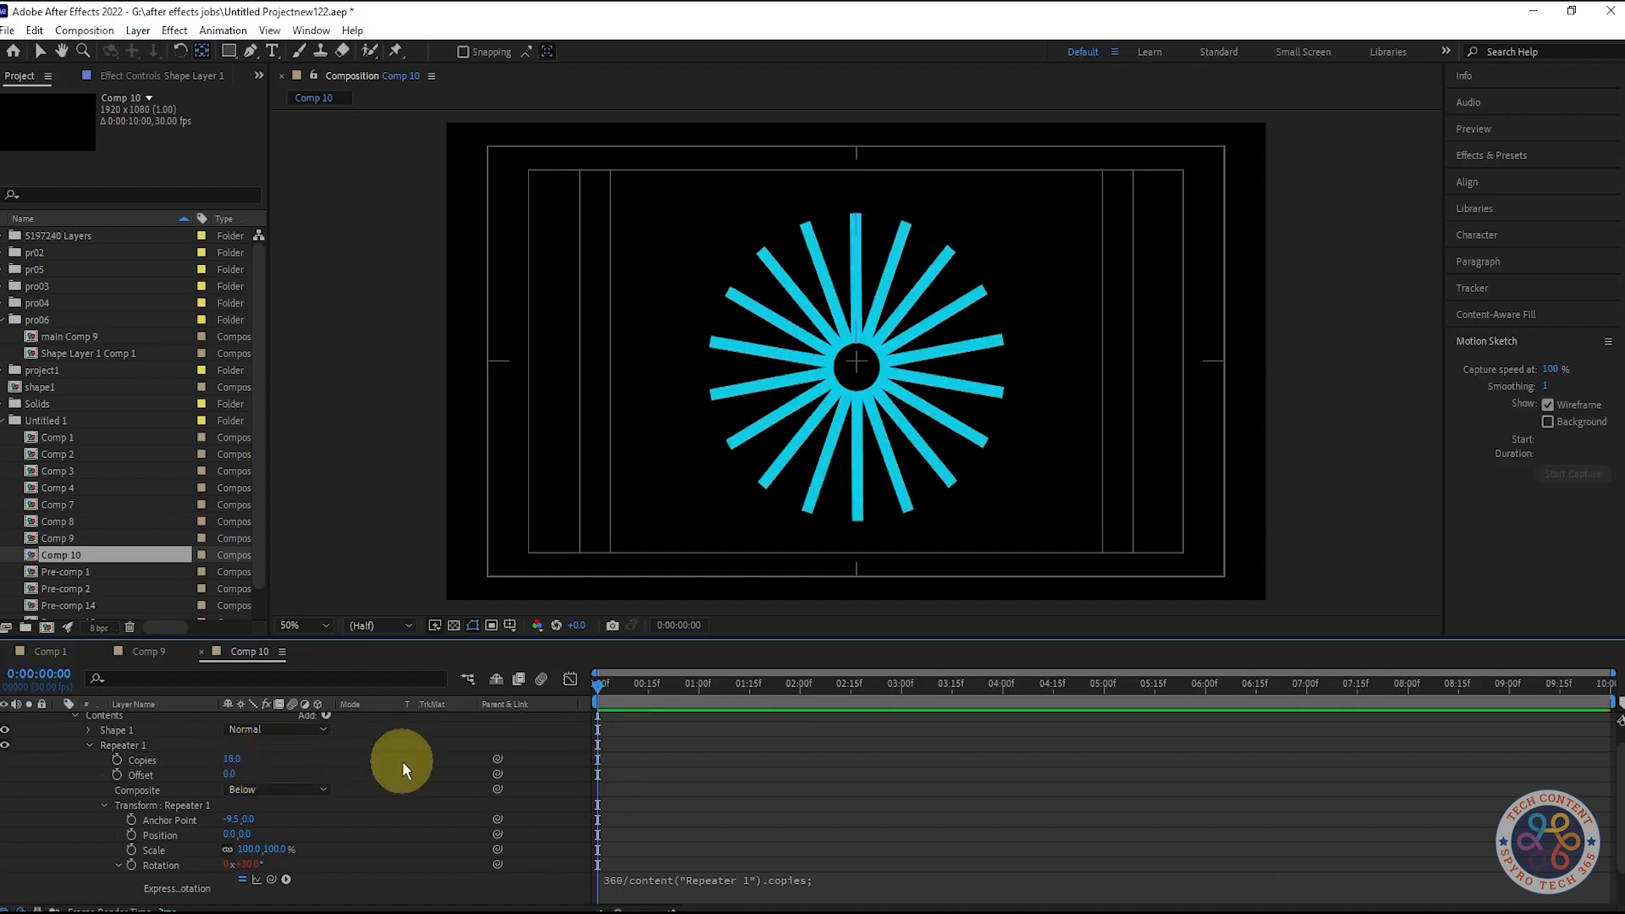
scroll(402, 760, "up", 2)
- Add Trim Paths to the shape layer and place Trim Paths 1 below Repeater 1
left_click(61, 719)
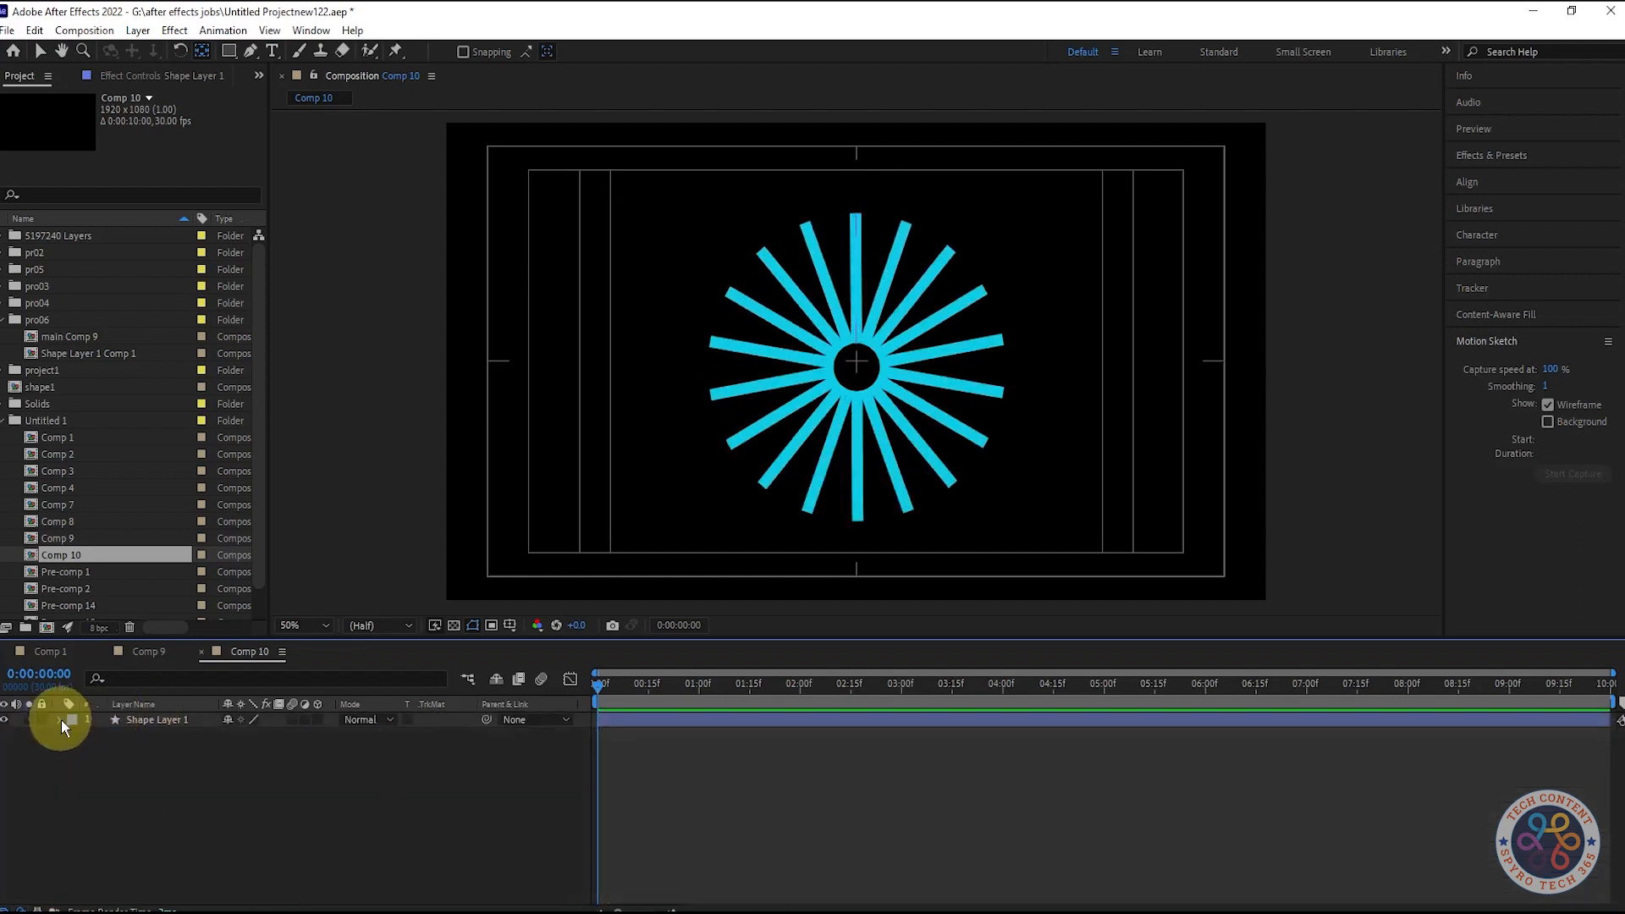
left_click(60, 720)
scroll(89, 763, "down", 2)
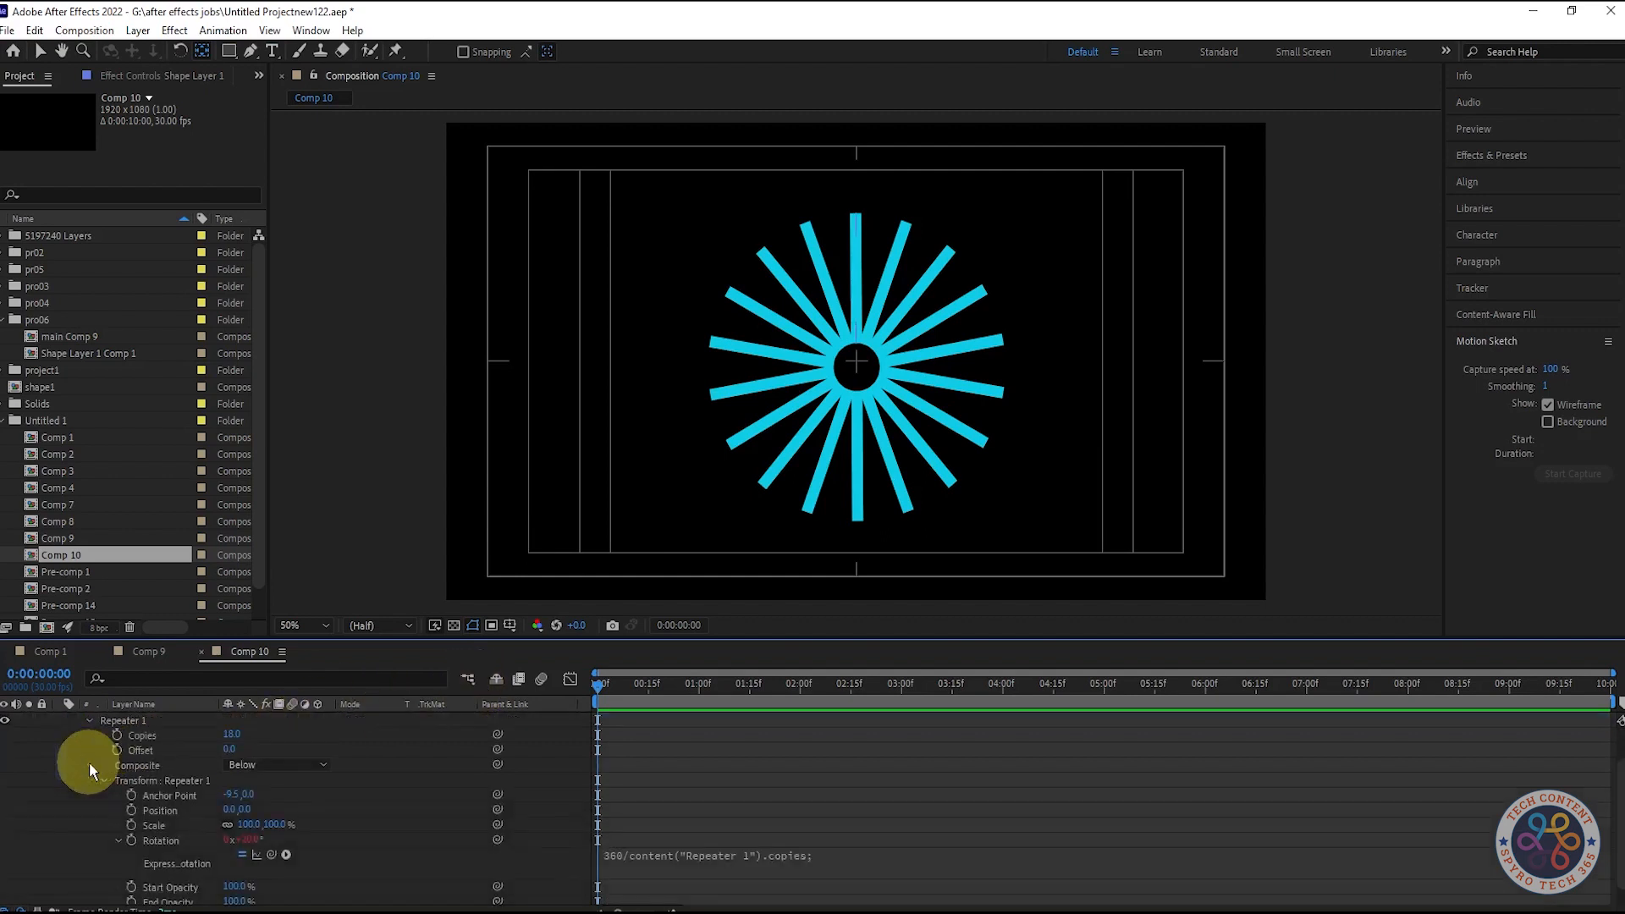
left_click(90, 720)
left_click(325, 734)
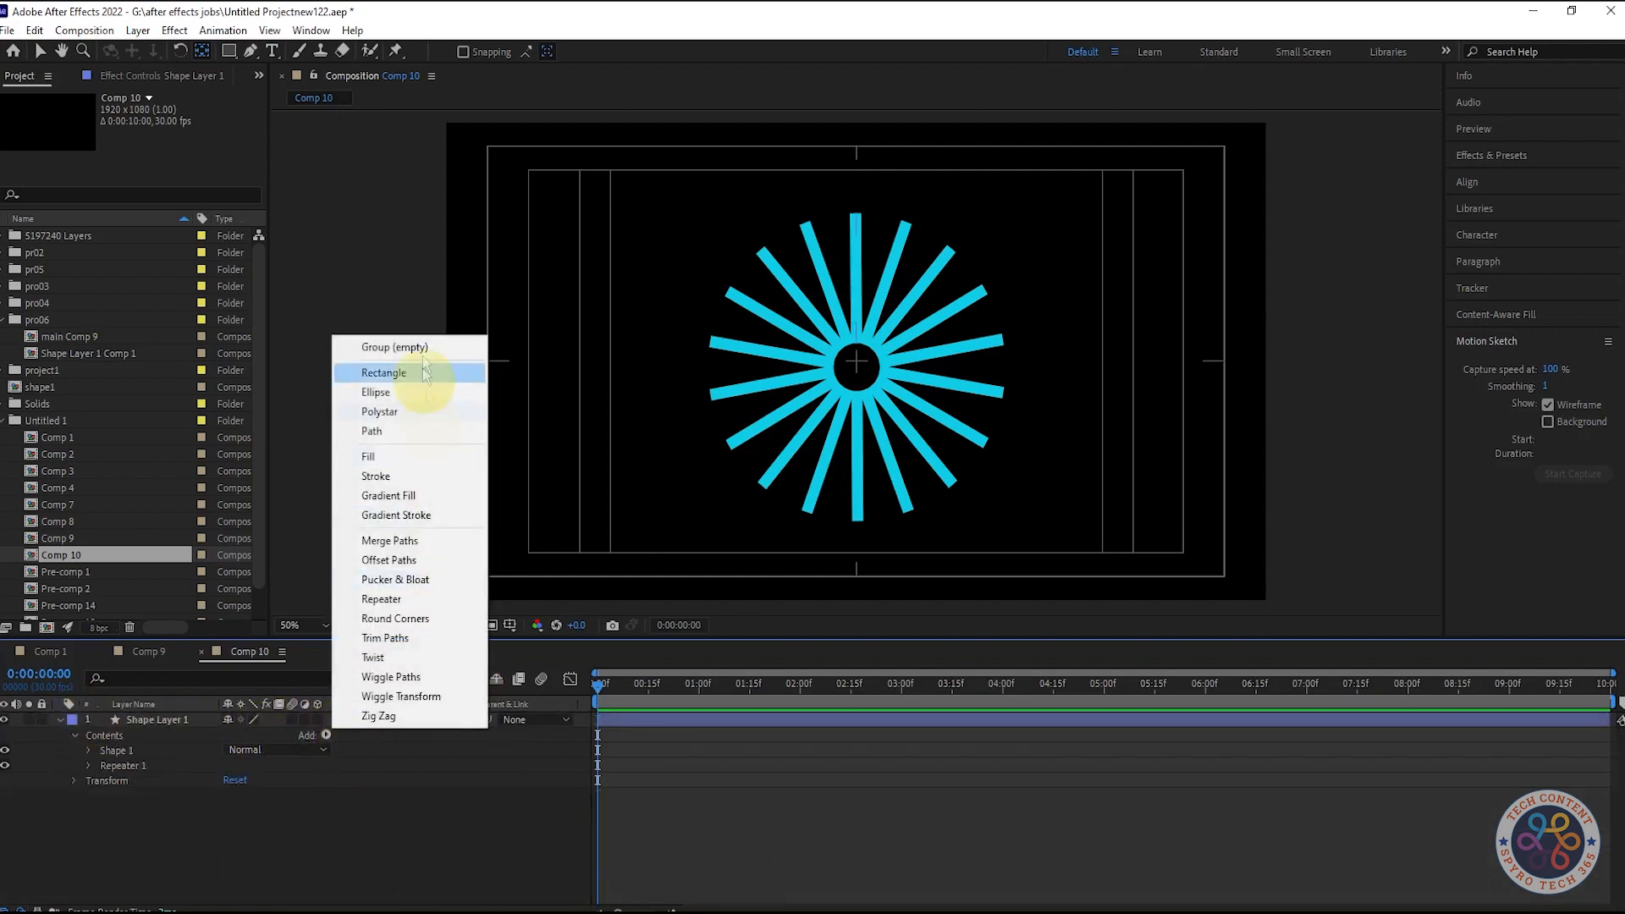
left_click(385, 637)
left_click_drag(127, 766, 104, 789)
left_click(89, 780)
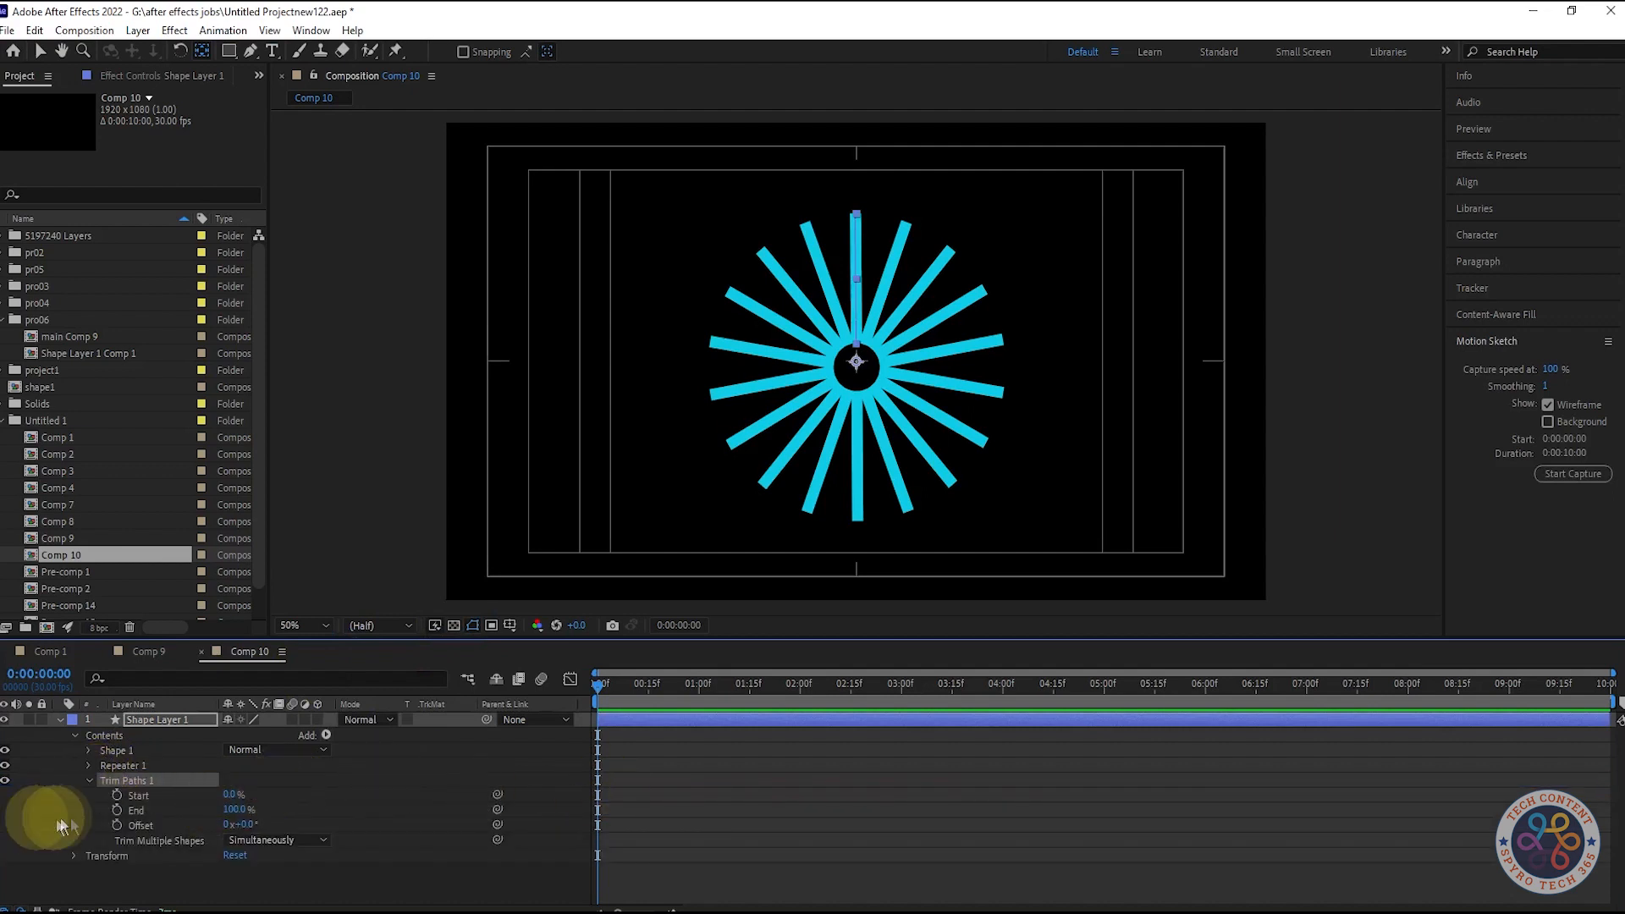
- Keyframe Trim Paths End from 0% to 100% and Start to 100% at one second
left_click_drag(597, 810, 696, 810)
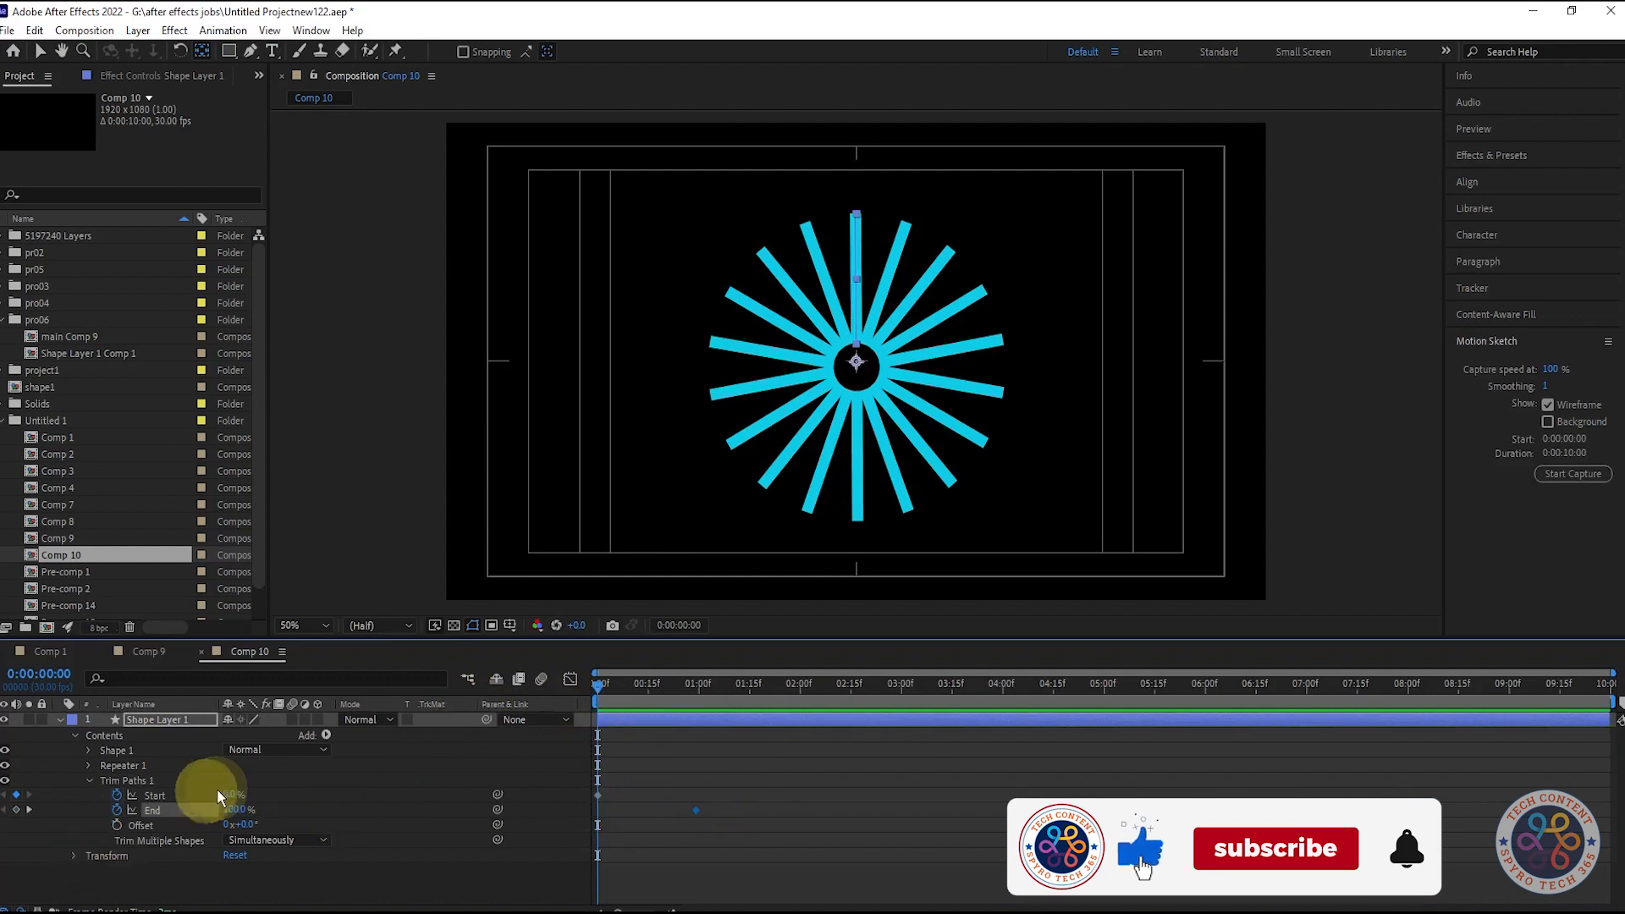
left_click_drag(243, 810, 148, 811)
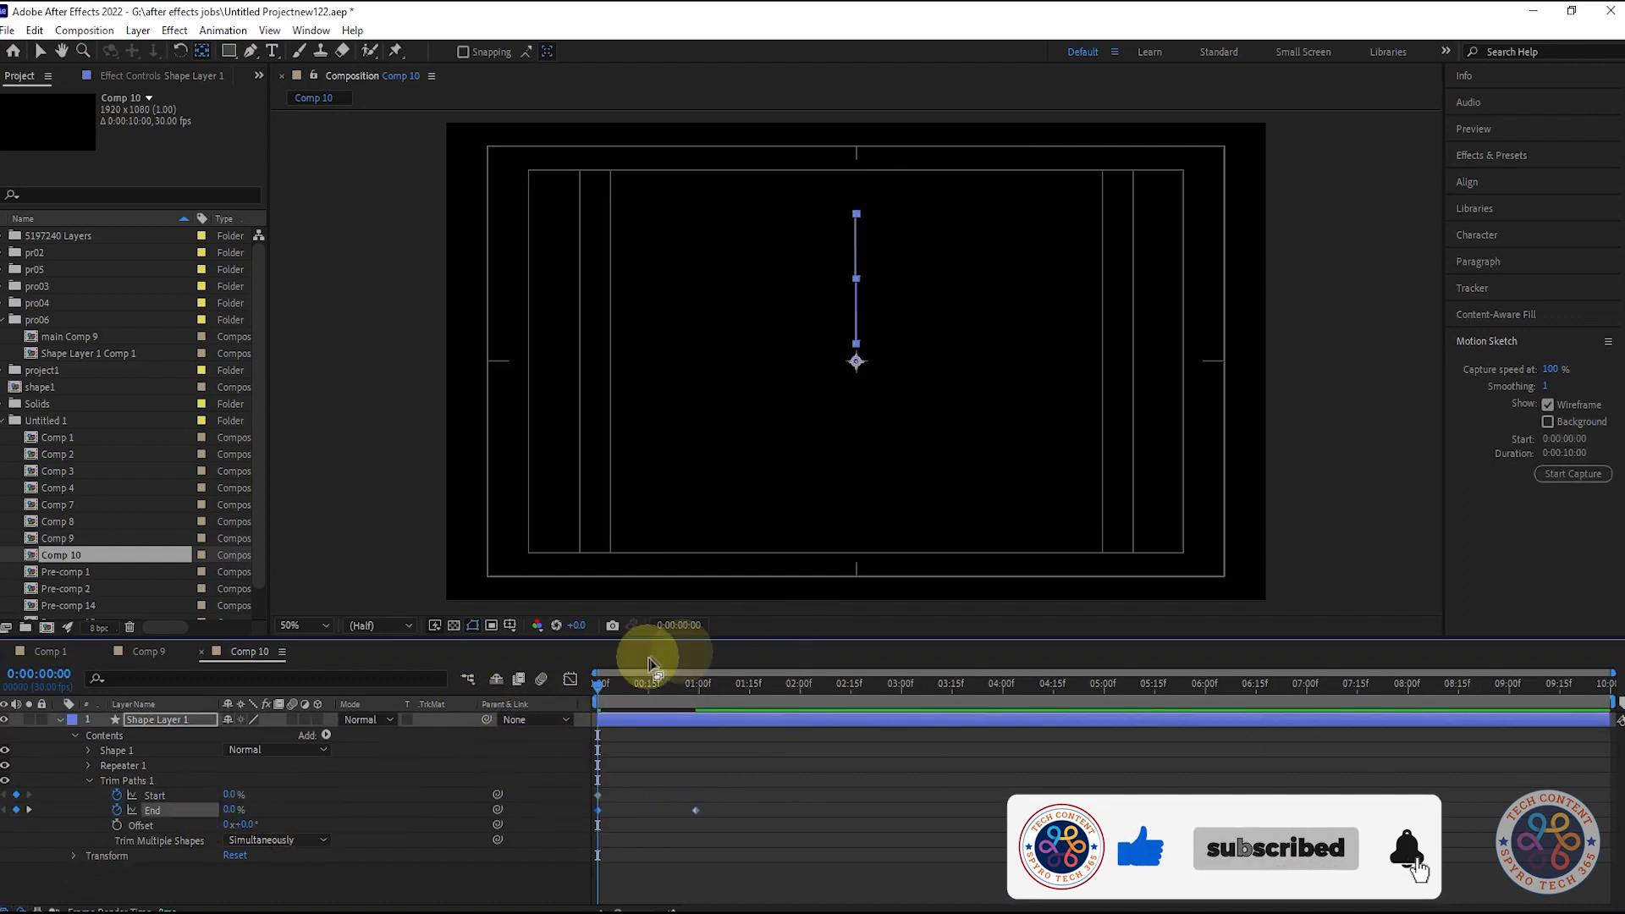
left_click(29, 810)
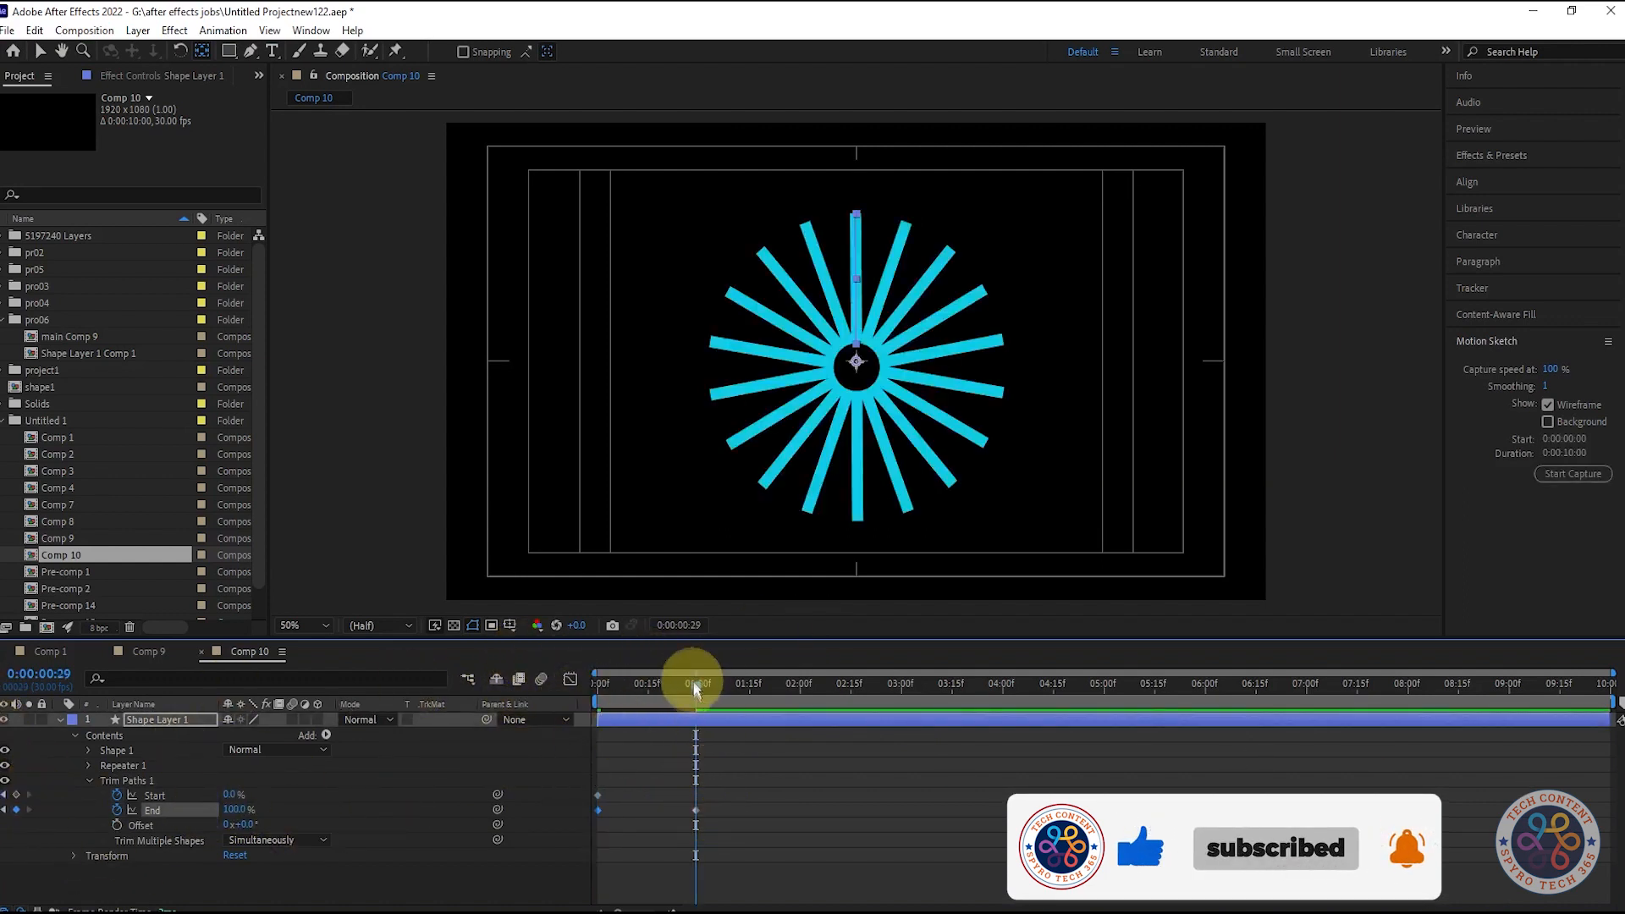
left_click_drag(696, 809, 698, 810)
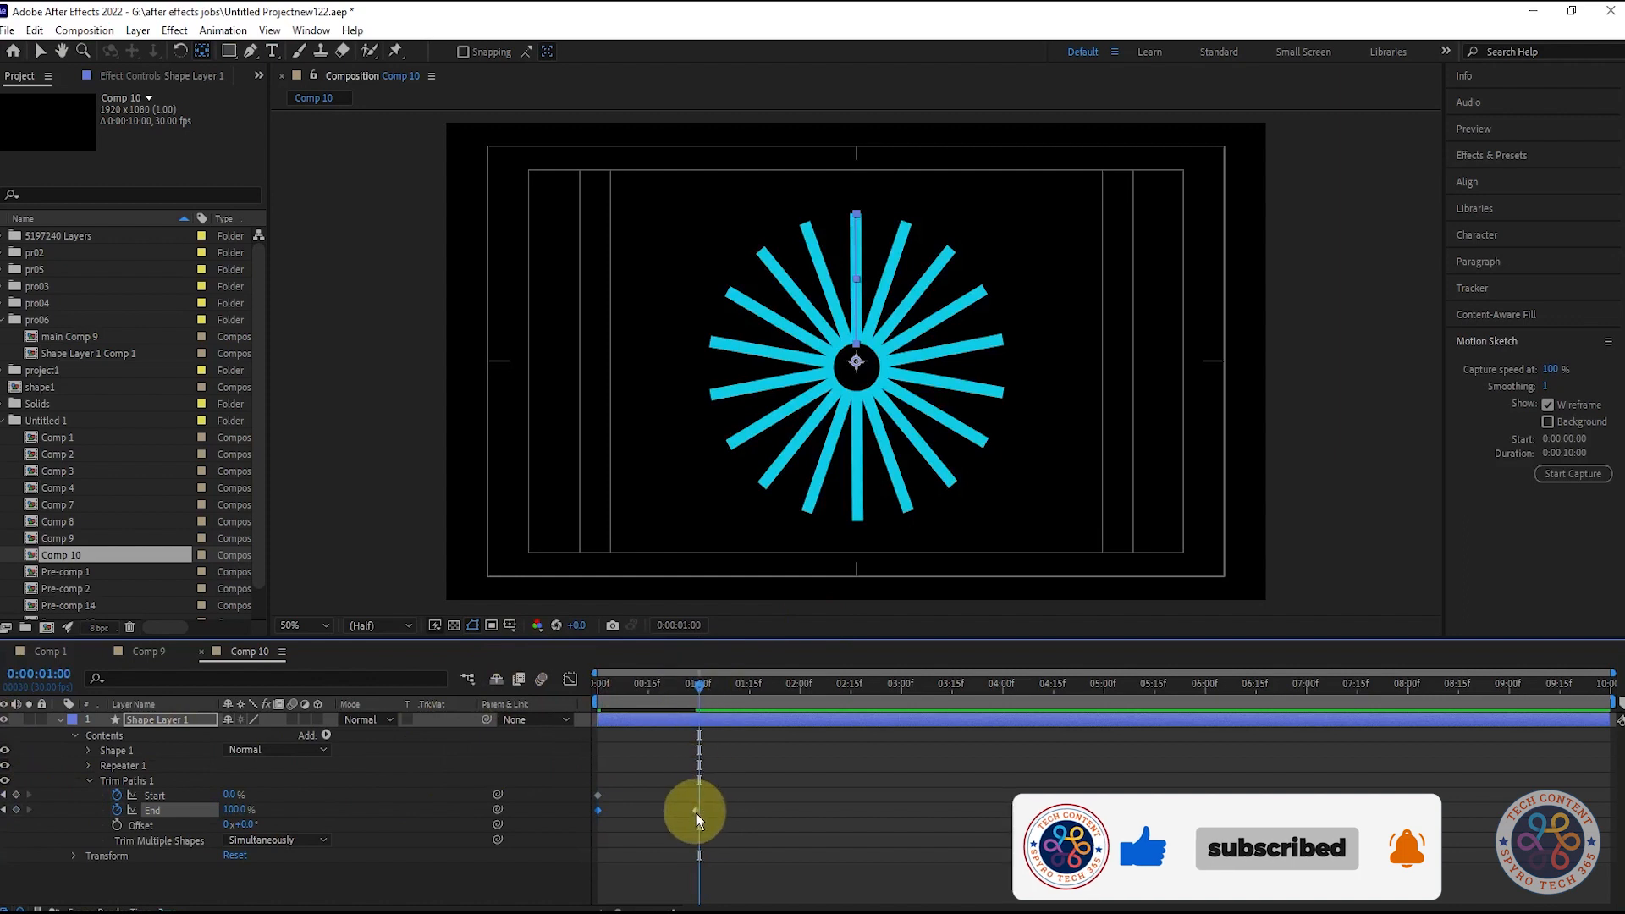
left_click(230, 794)
type("100")
left_click(296, 778)
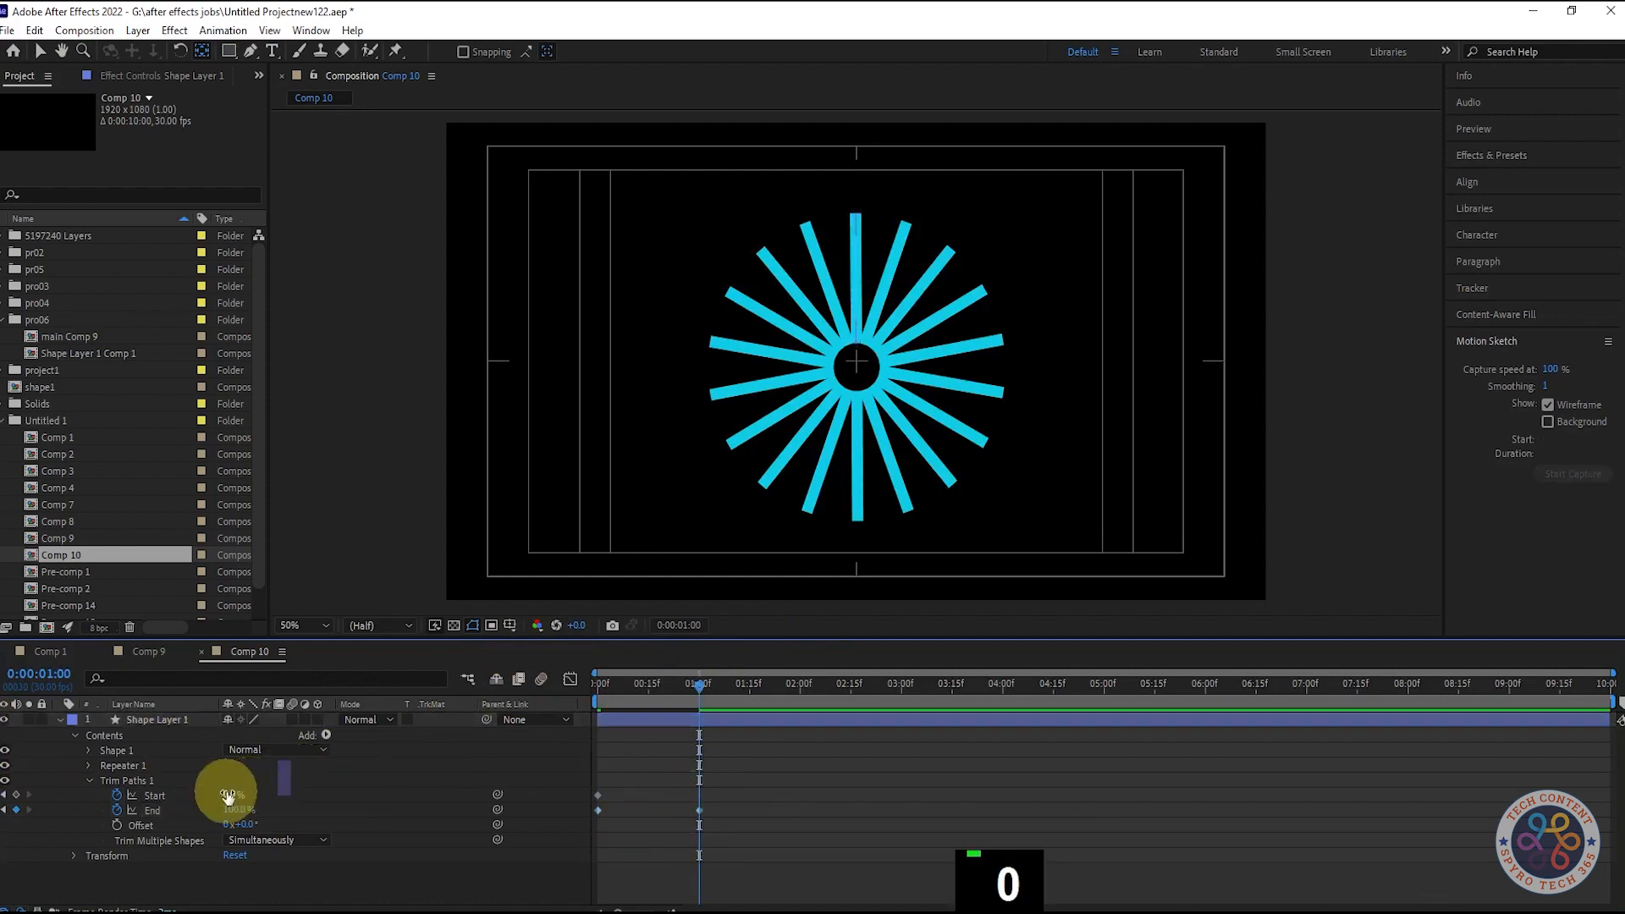
- Delay the Start keyframes by about six frames and preview the timing
left_click_drag(743, 829, 566, 779)
left_click(744, 783)
left_click_drag(742, 776, 616, 794)
left_click_drag(697, 691, 396, 695)
key("space")
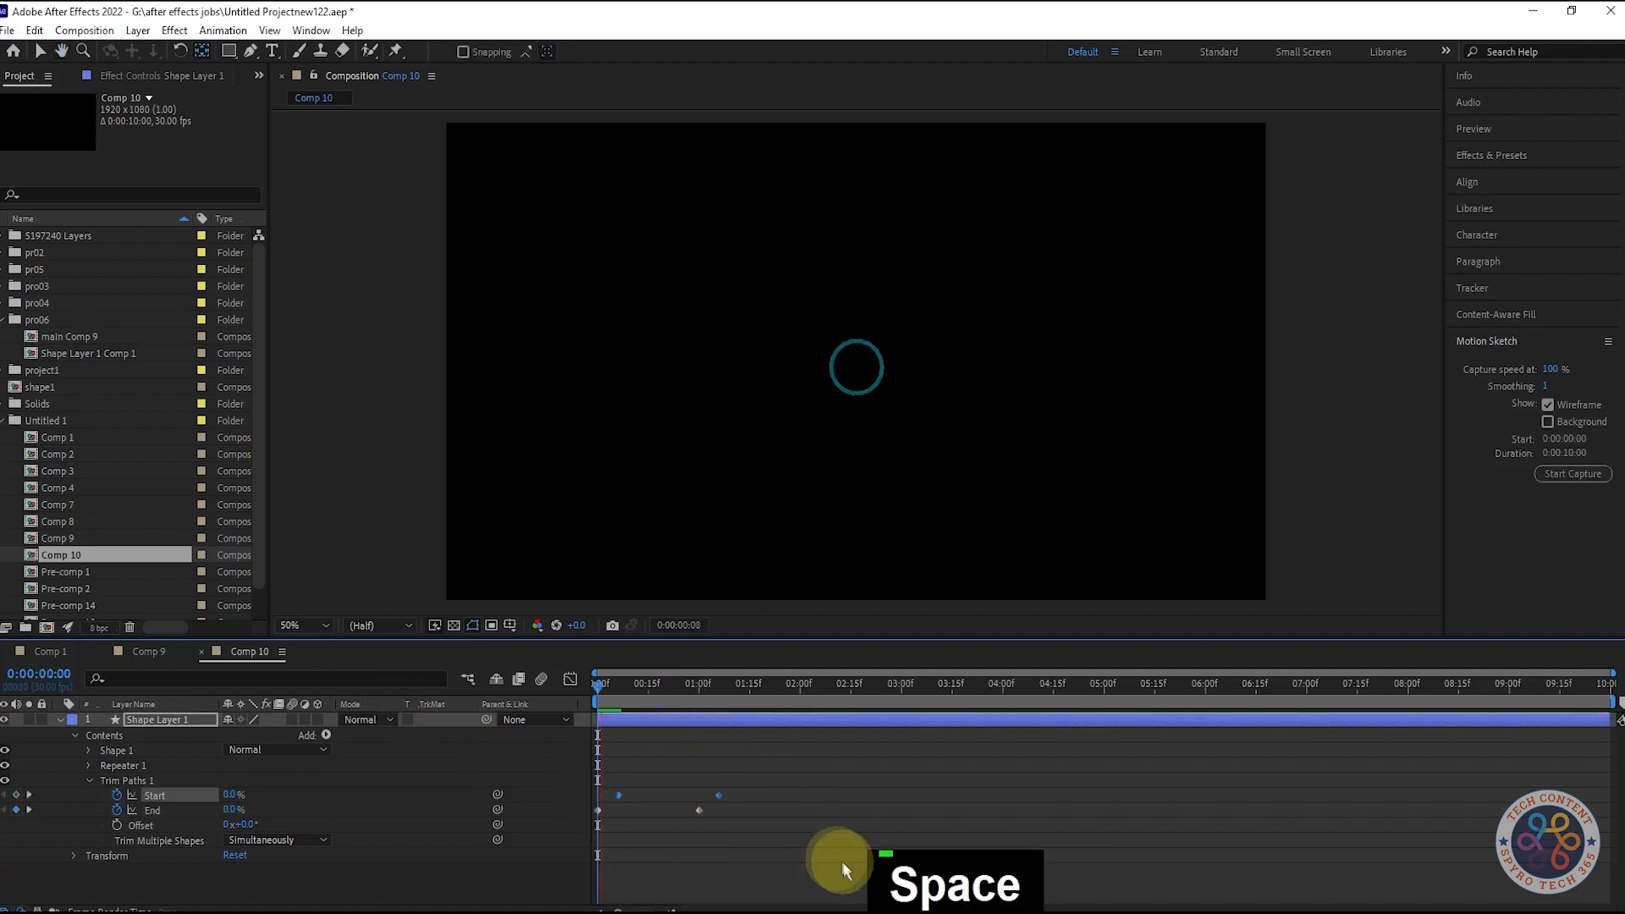
key("space")
left_click_drag(736, 763, 673, 816)
key("space")
- Pull the final keyframes earlier to speed the burst and apply Easy Ease to all four keys
key("space")
left_click_drag(702, 687, 692, 687)
left_click_drag(669, 810, 647, 810)
left_click_drag(689, 687, 665, 687)
left_click_drag(685, 793, 643, 810)
left_click_drag(736, 691, 286, 702)
key("space")
key("space")
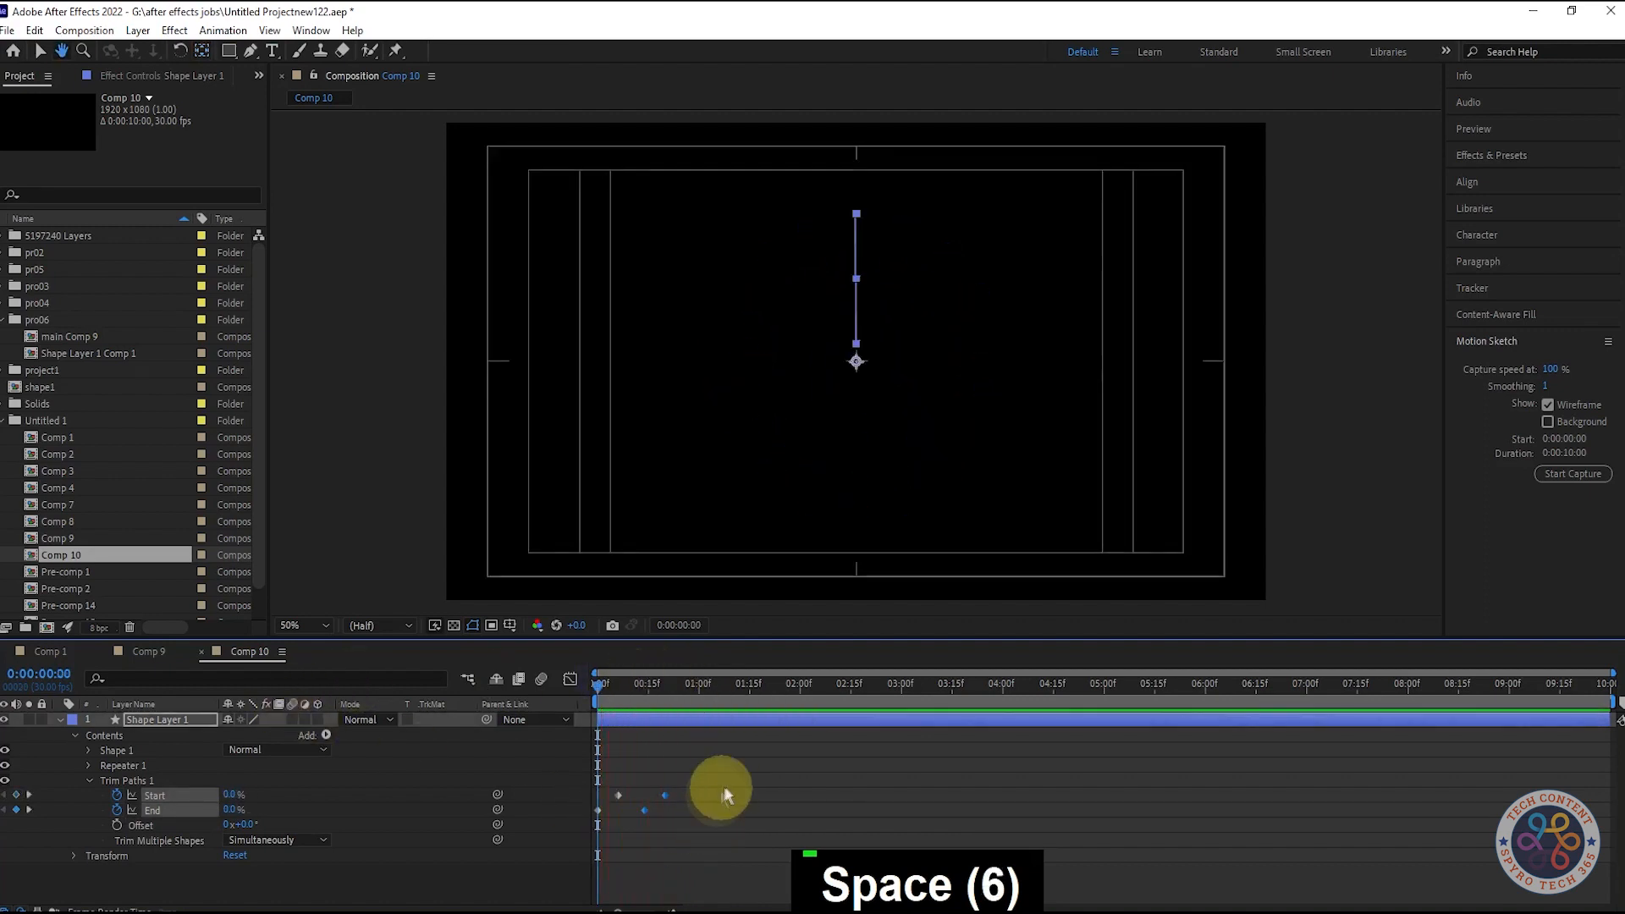
left_click_drag(725, 789, 584, 824)
key("F9")
key("space")
key("space")
key("space")
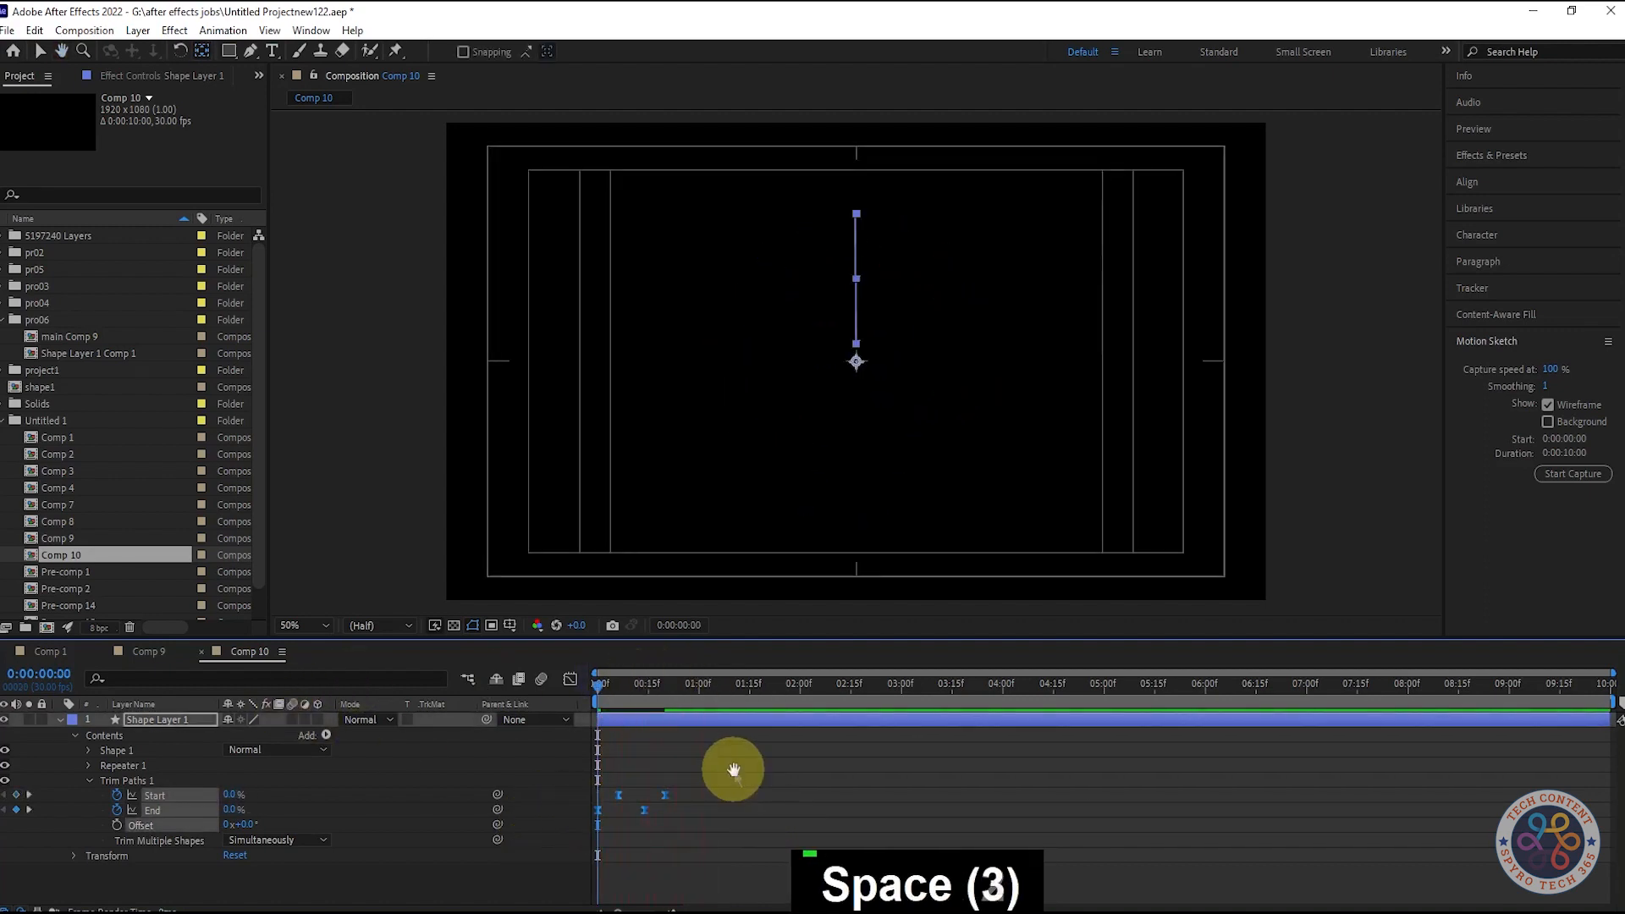
key("space")
- Try nudging the burst's vertical position in Transform, then undo the change
mouse_move(601, 690)
left_mouse_down()
mouse_move(679, 704)
mouse_move(614, 719)
left_mouse_up()
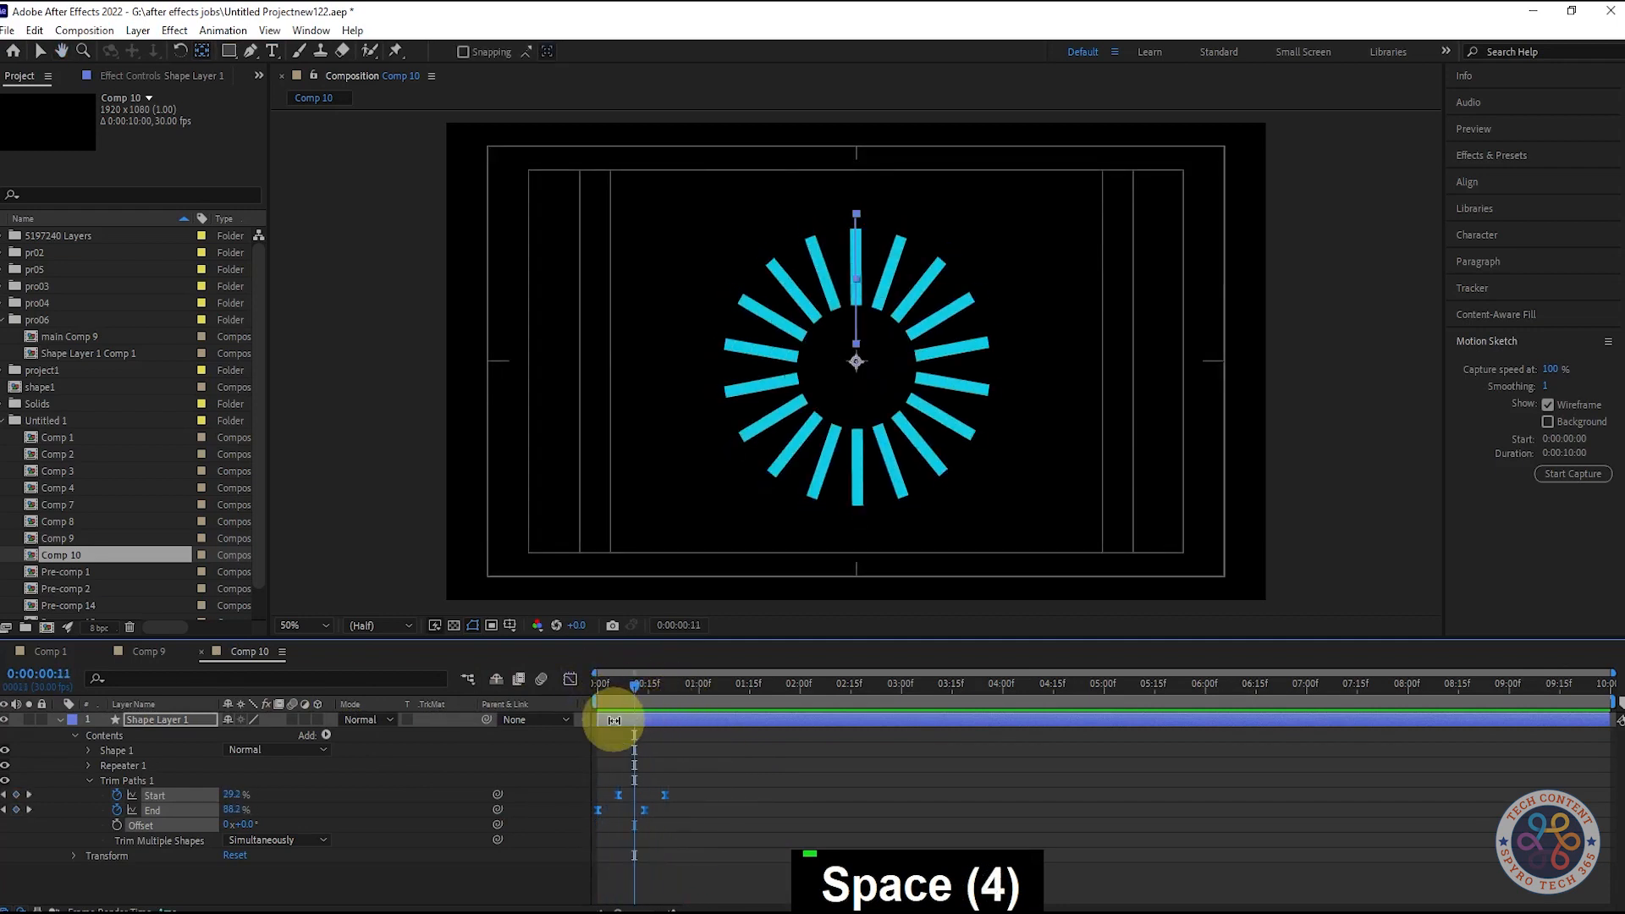
left_click(75, 855)
scroll(198, 861, "down", 1)
left_click_drag(264, 852, 263, 851)
left_click(75, 822)
left_click(266, 881)
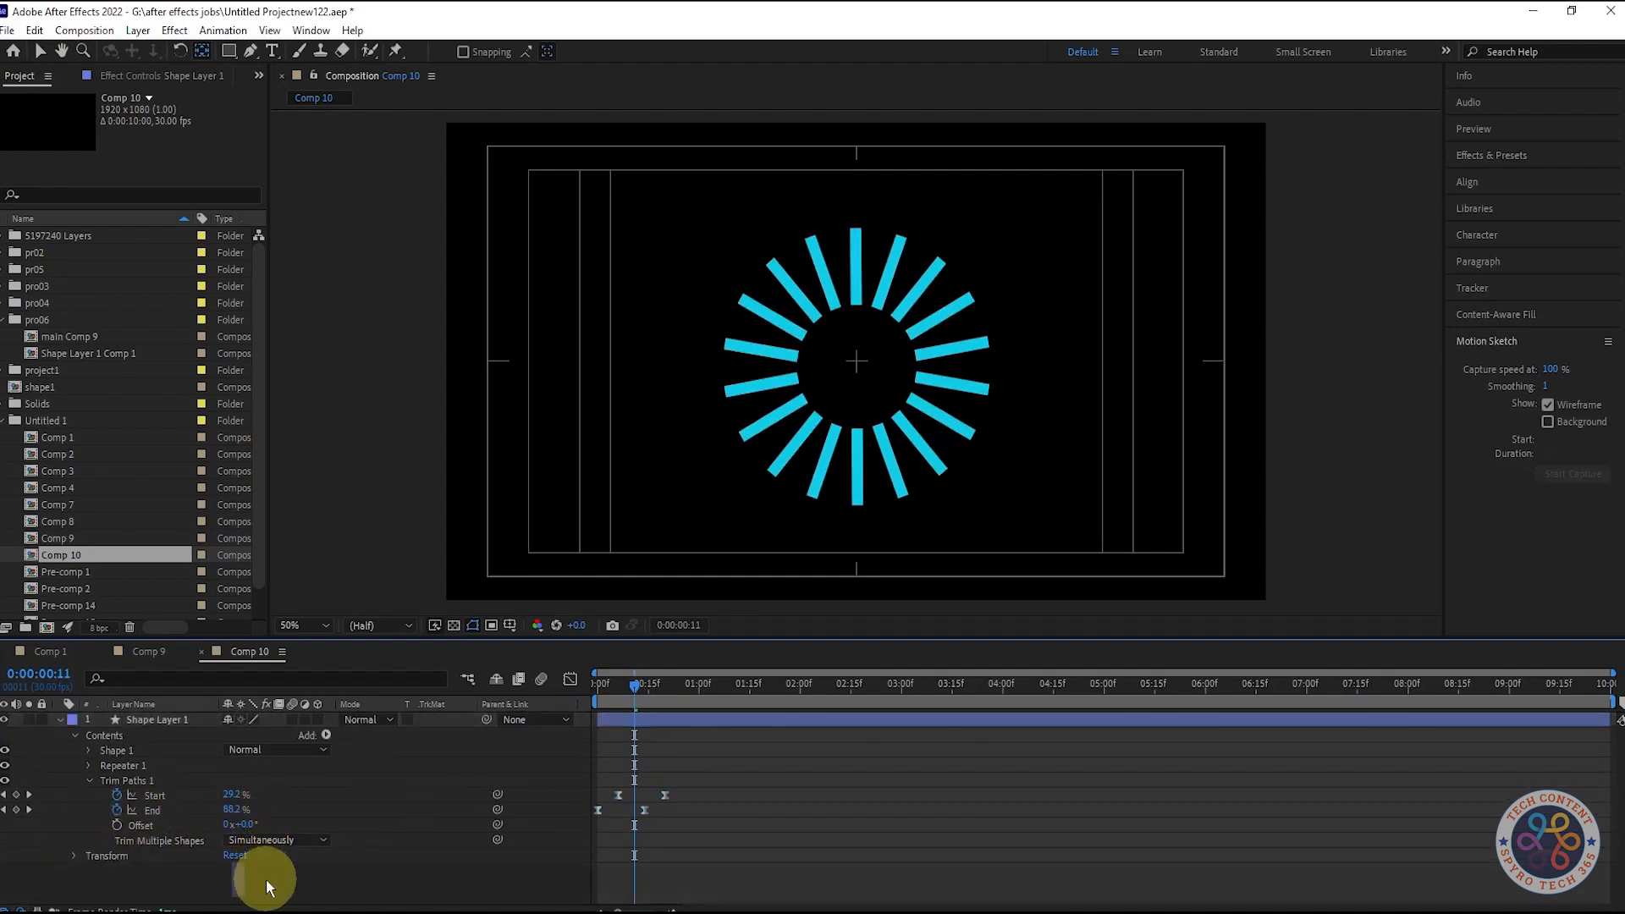
left_click(75, 855)
key("ctrl+z")
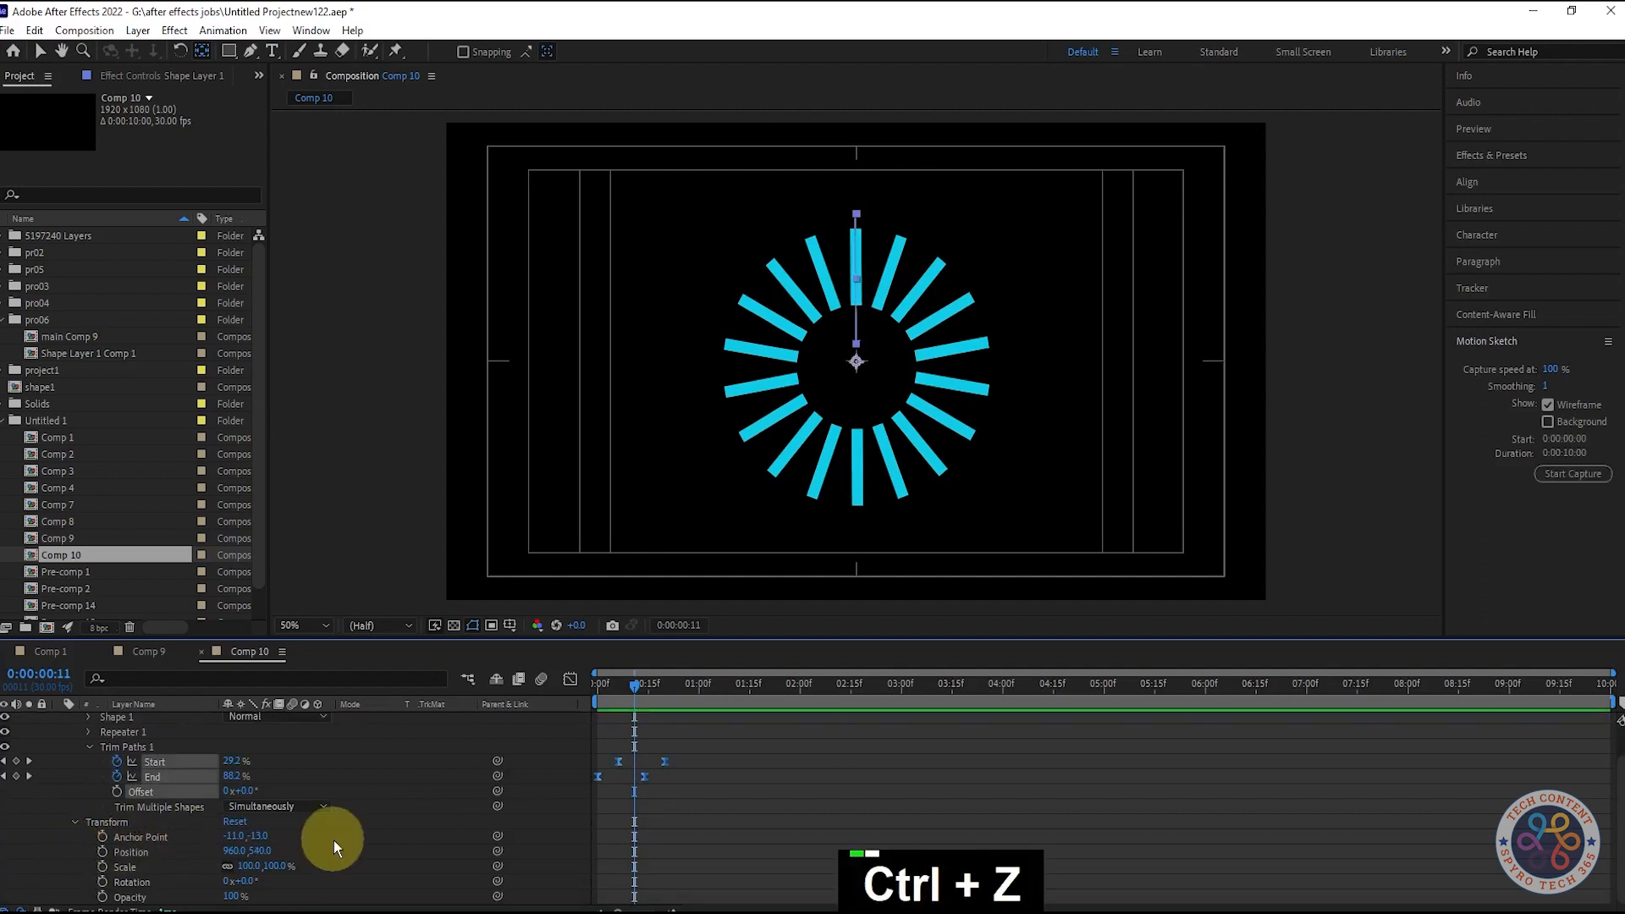
- Sharpen the End and Start speed curves in the Graph Editor and preview the snappier burst
left_click_drag(635, 683, 593, 680)
left_click(569, 678)
scroll(641, 849, "up", 3)
scroll(660, 836, "down", 5)
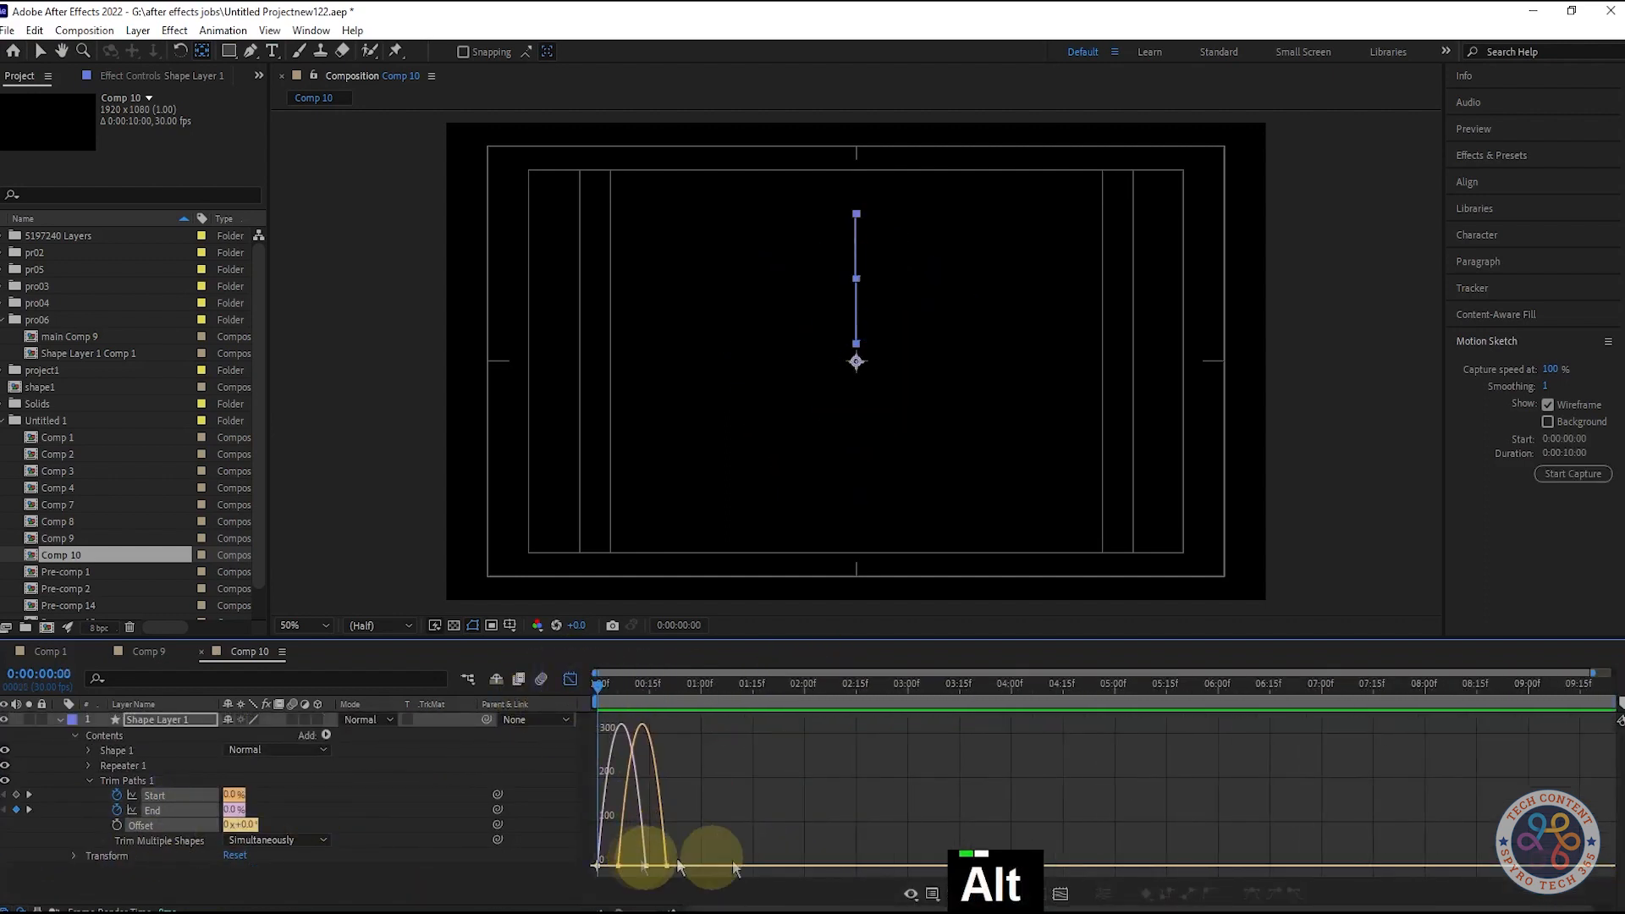
mouse_move(709, 851)
left_mouse_down()
mouse_move(635, 872)
mouse_move(566, 855)
mouse_move(689, 868)
left_mouse_up()
left_click(769, 823)
key("space")
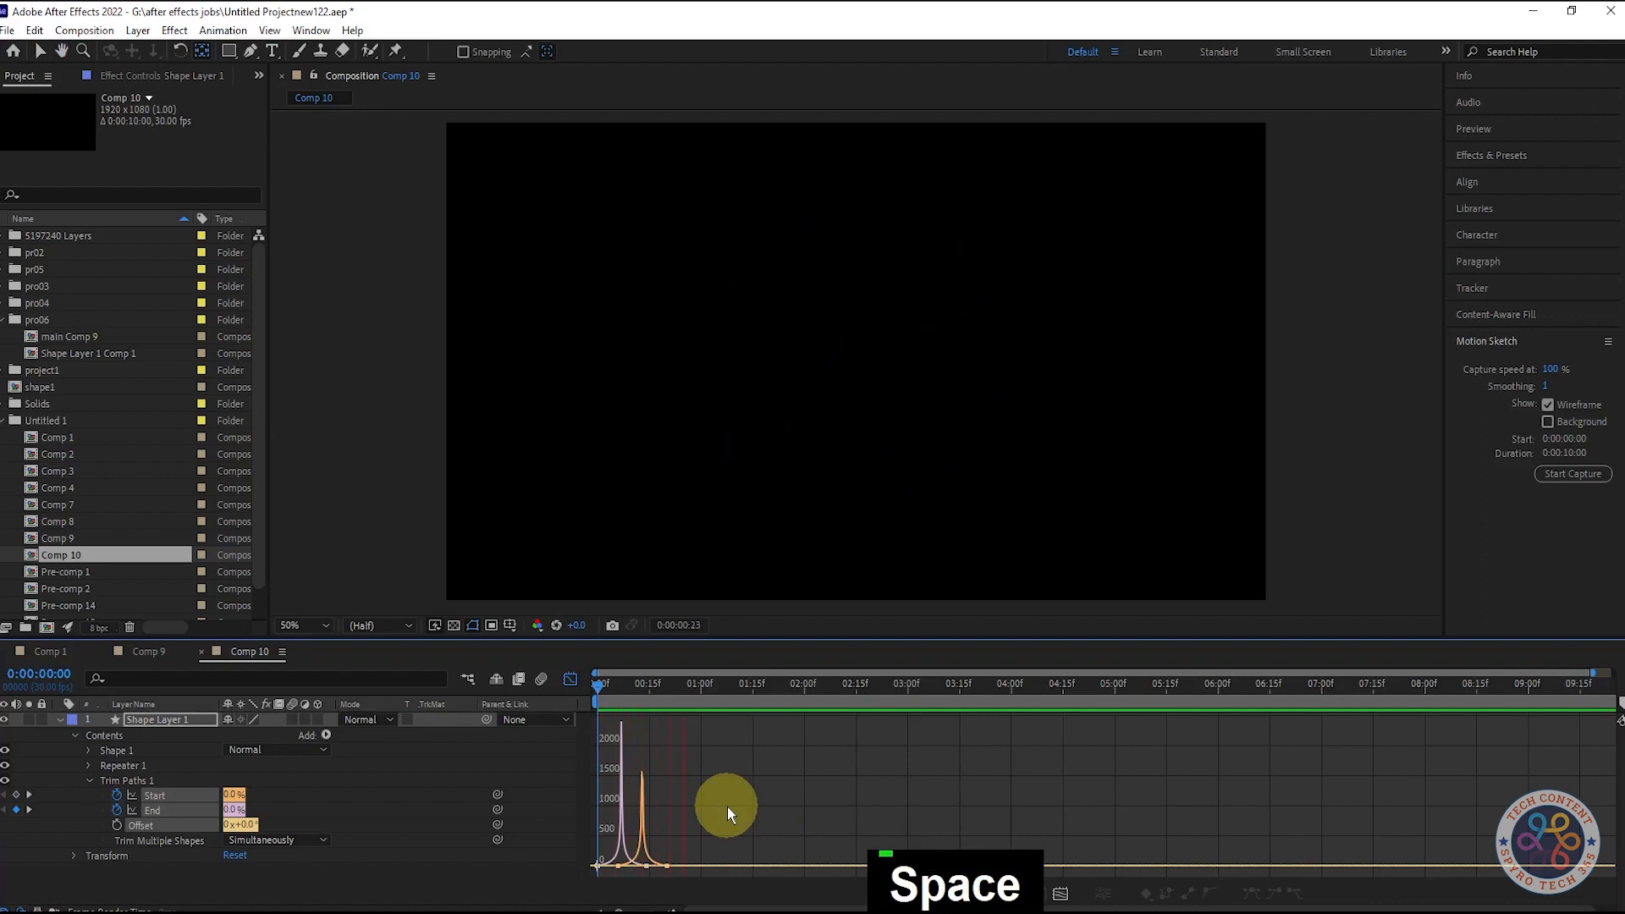
key("space")
key("space")
key("space")
left_click(570, 679)
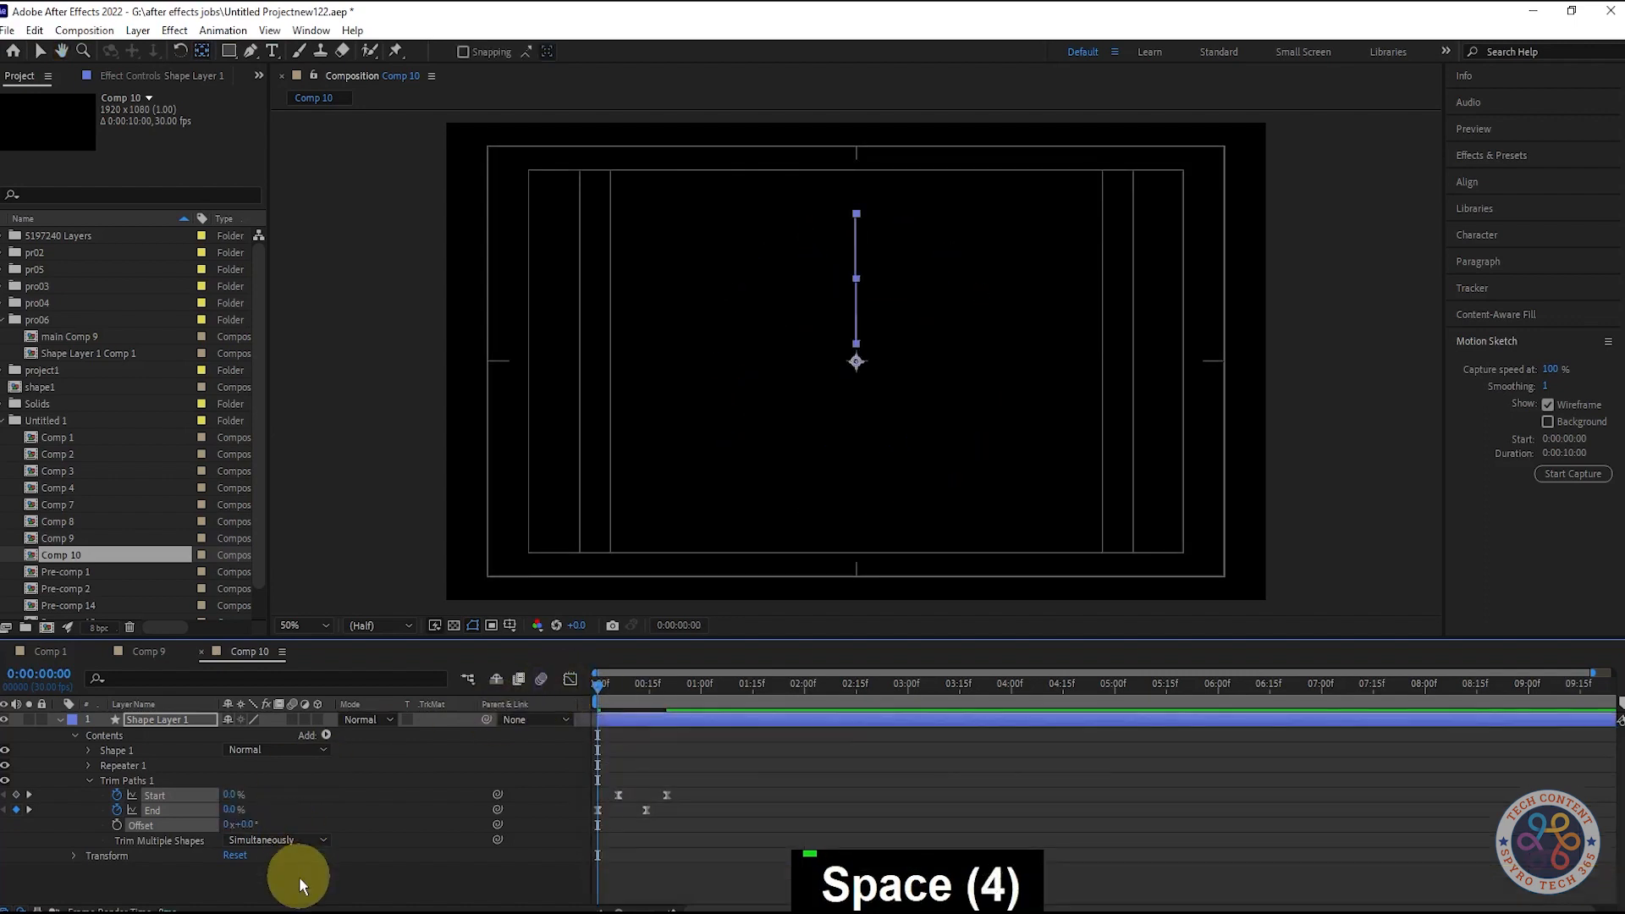
left_click(59, 720)
left_click(181, 724)
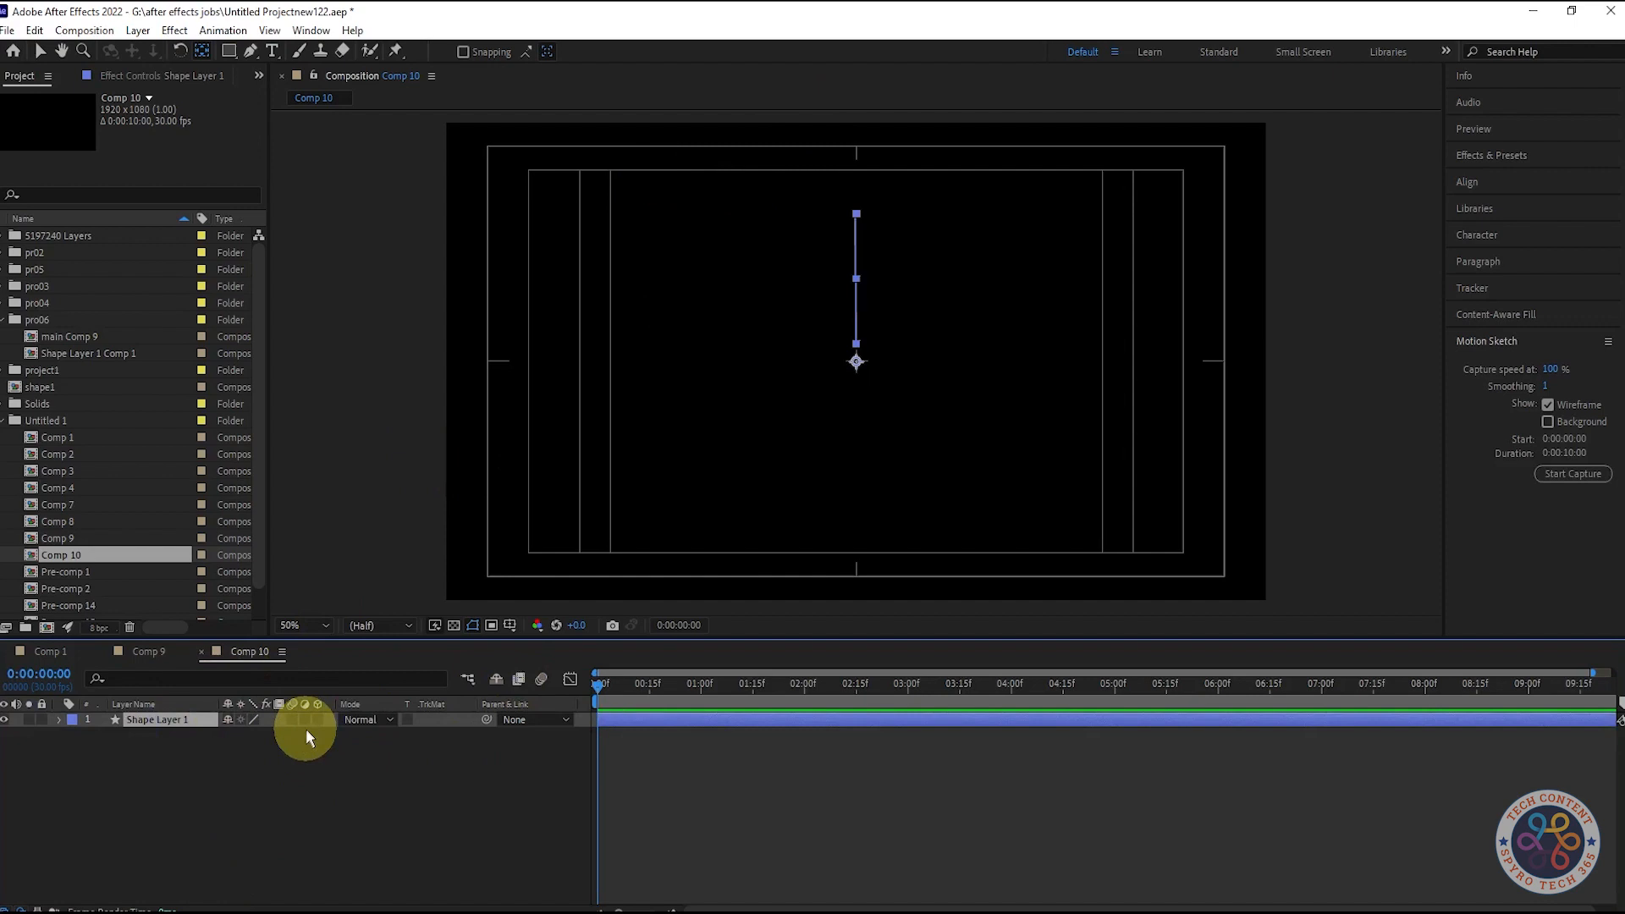
- Duplicate the burst as Shape Layer 2 and give it a 7 px stroke width
key("ctrl+d")
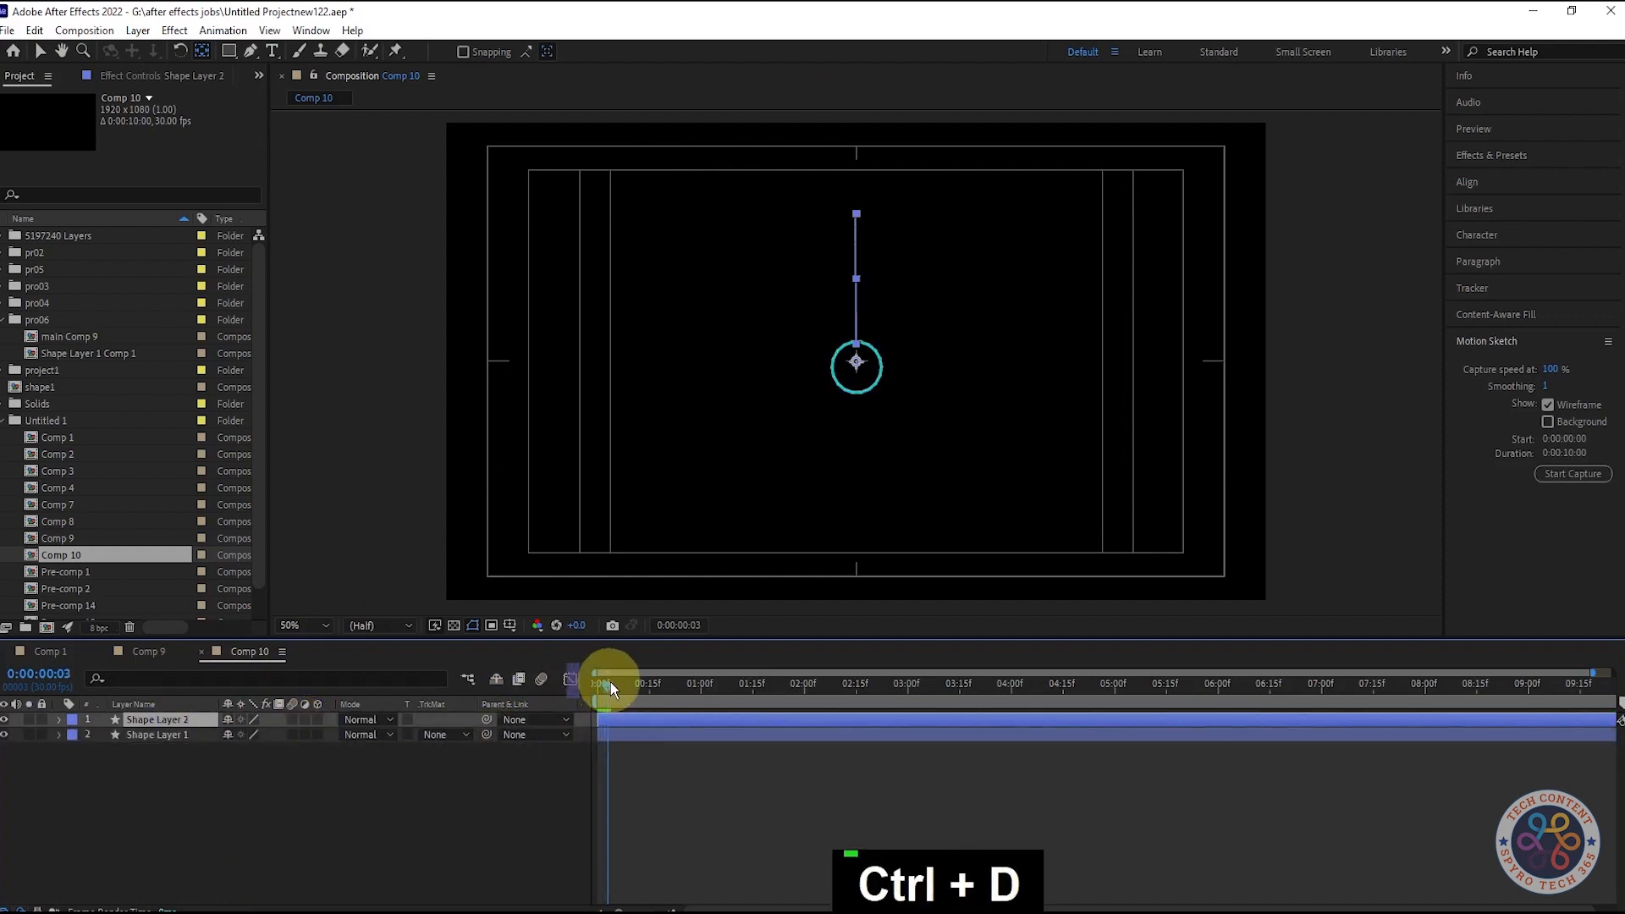
left_click_drag(611, 687, 609, 683)
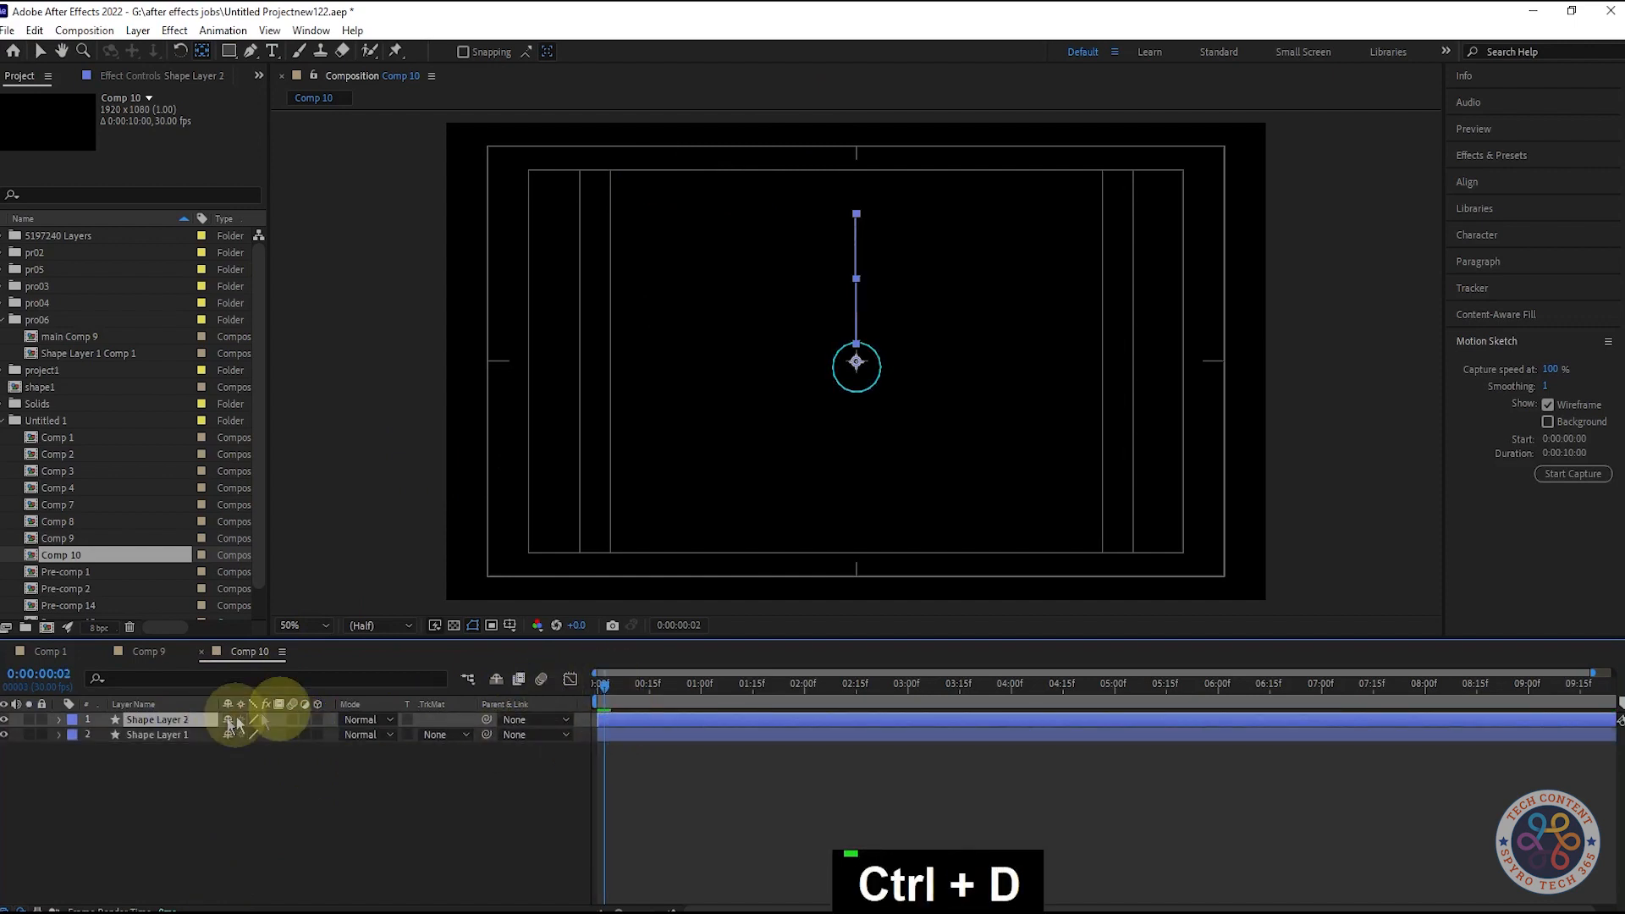
left_click(167, 846)
left_click(157, 720)
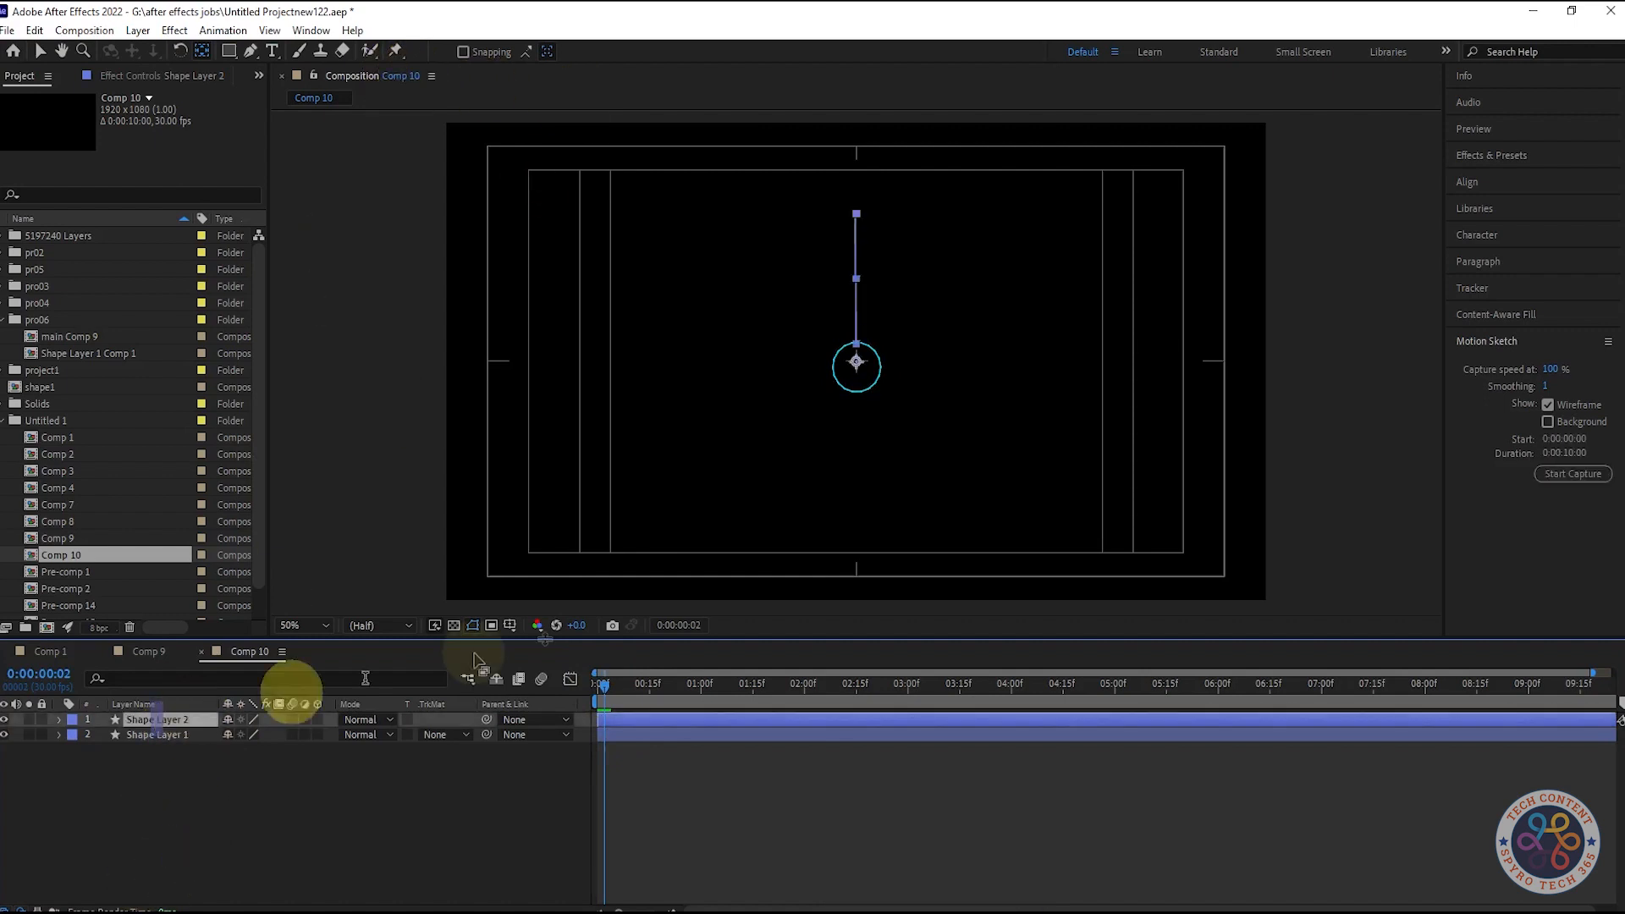
left_click(625, 684)
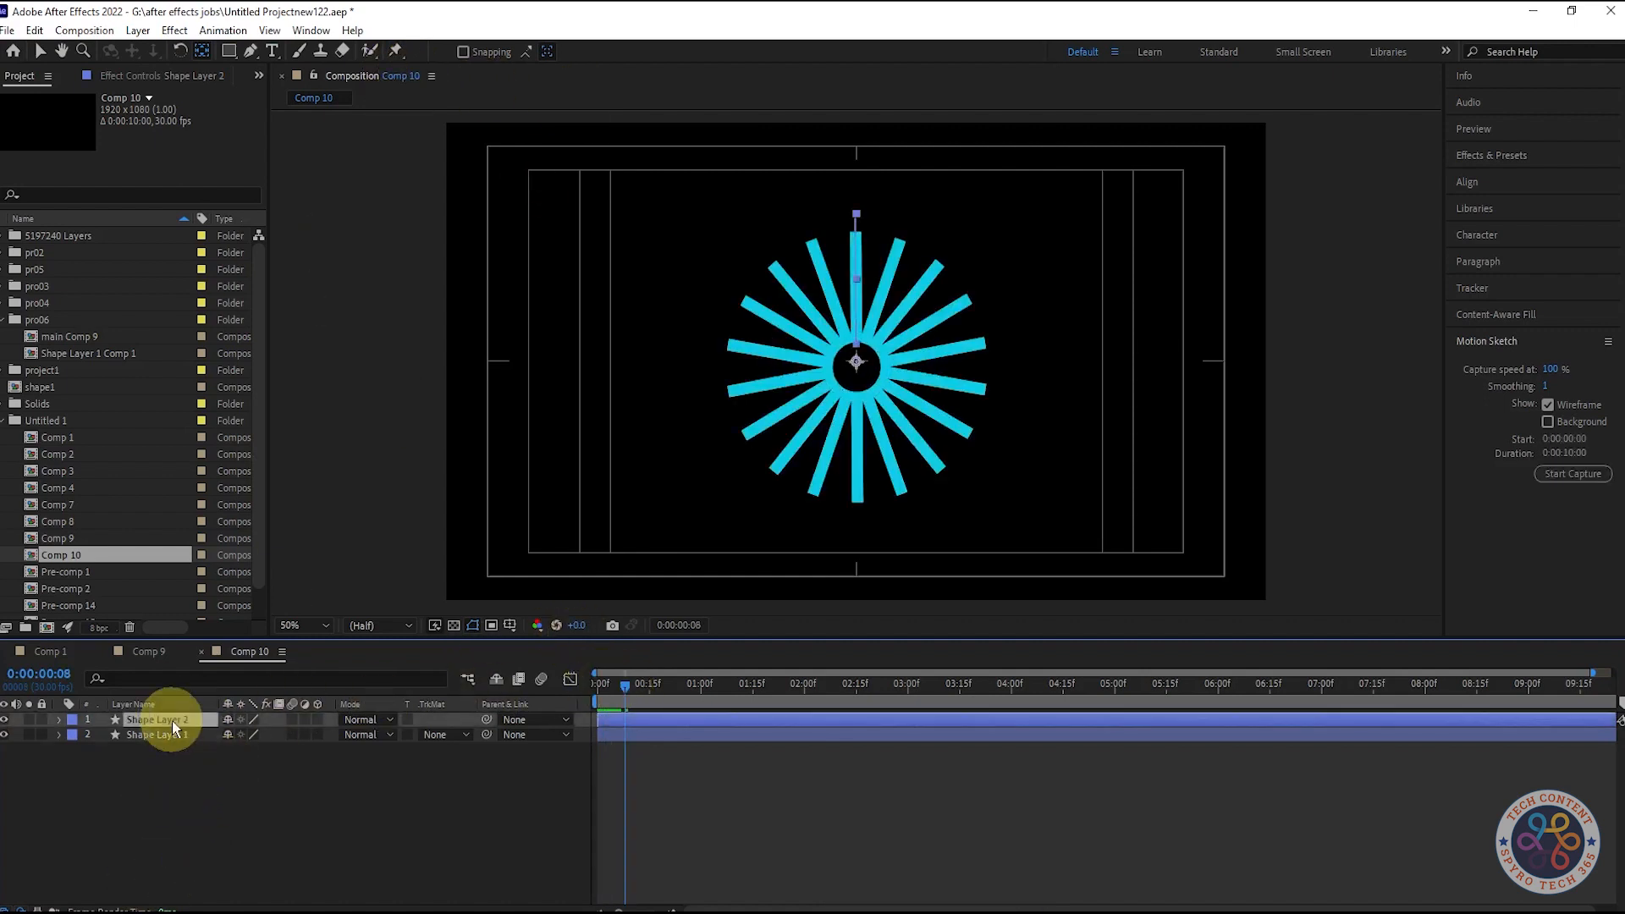
left_click(803, 367)
key("v")
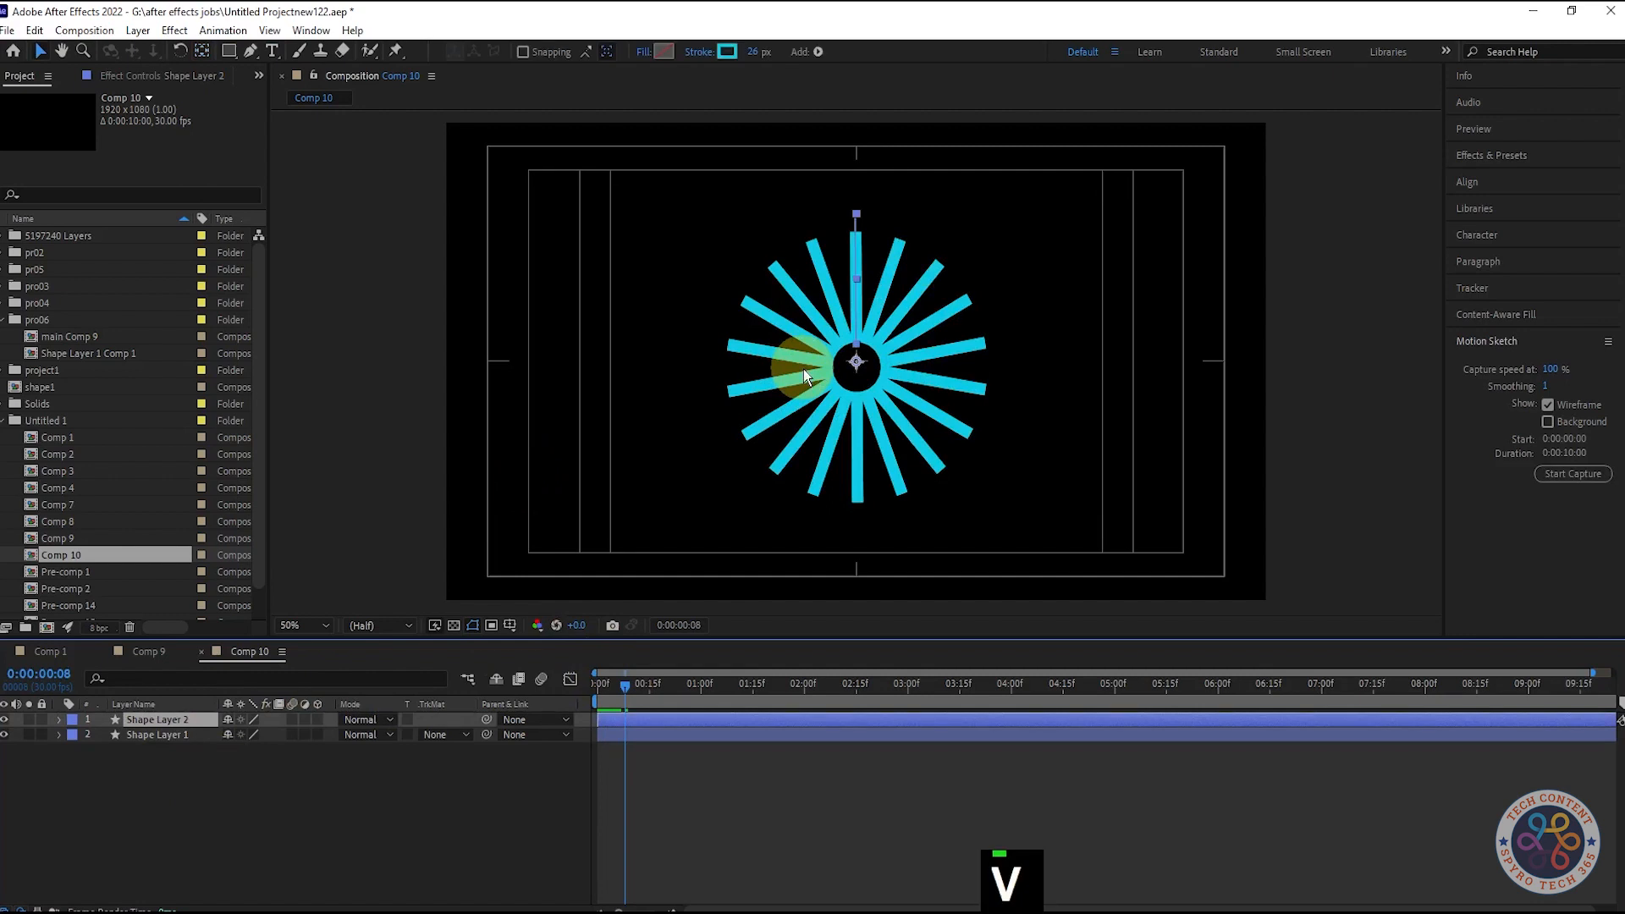
left_click(756, 52)
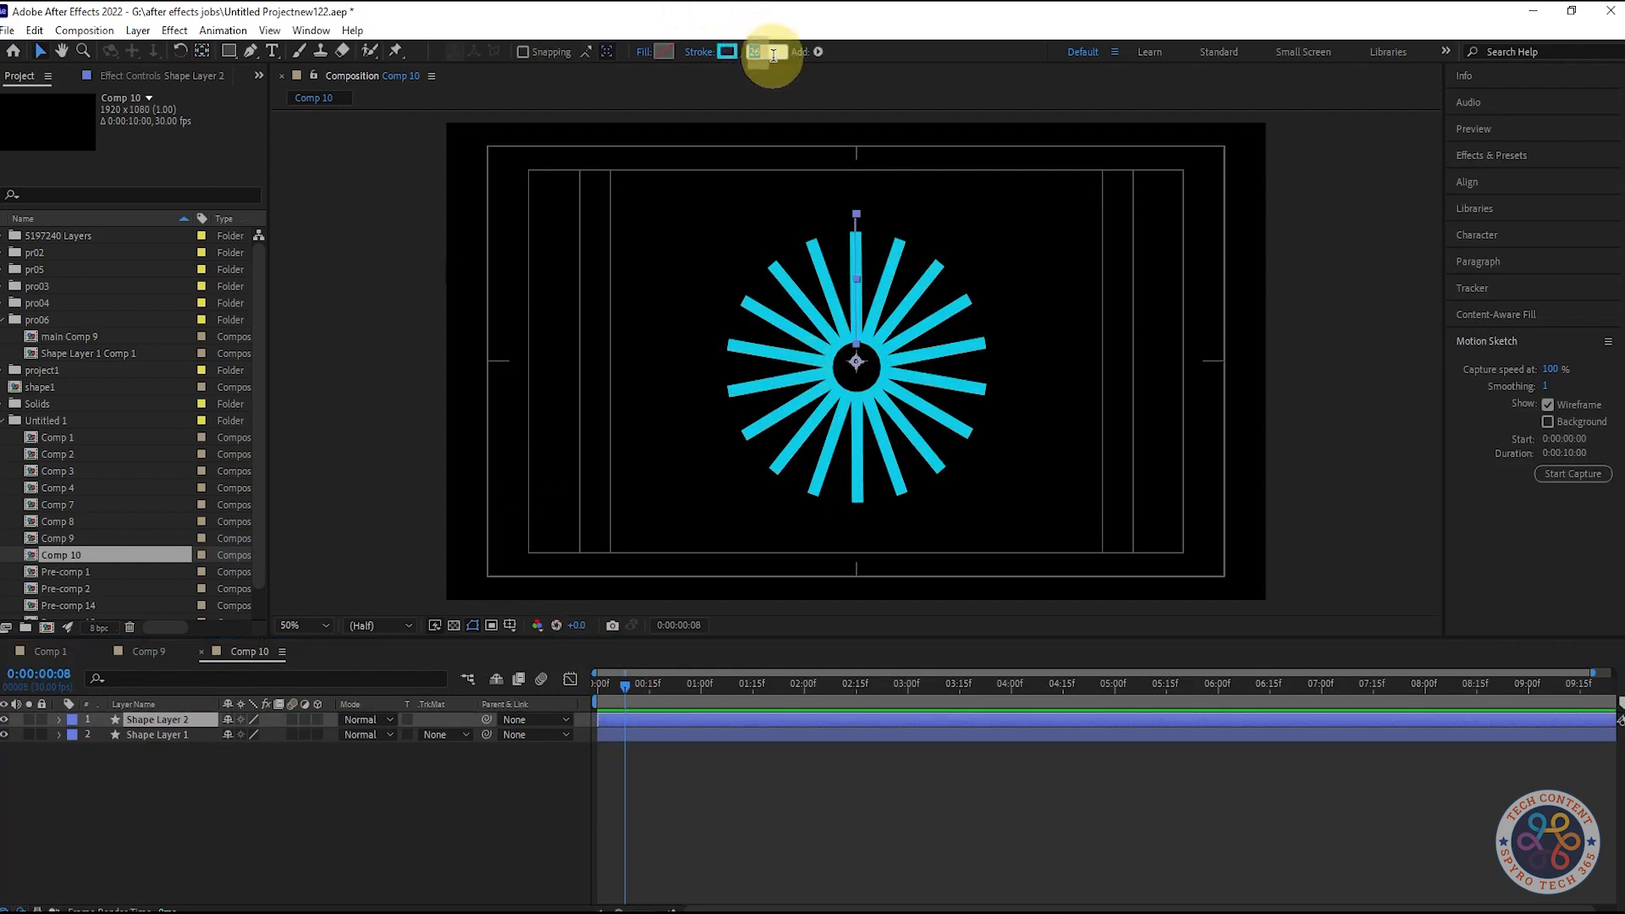
type("7")
- Scrub through the burst animation to check the bars, then undo the recent edits
left_click(337, 798)
mouse_move(625, 684)
left_mouse_down()
mouse_move(607, 688)
mouse_move(648, 688)
mouse_move(595, 689)
mouse_move(639, 724)
left_mouse_up()
left_click(596, 692)
left_click_drag(620, 697, 643, 692)
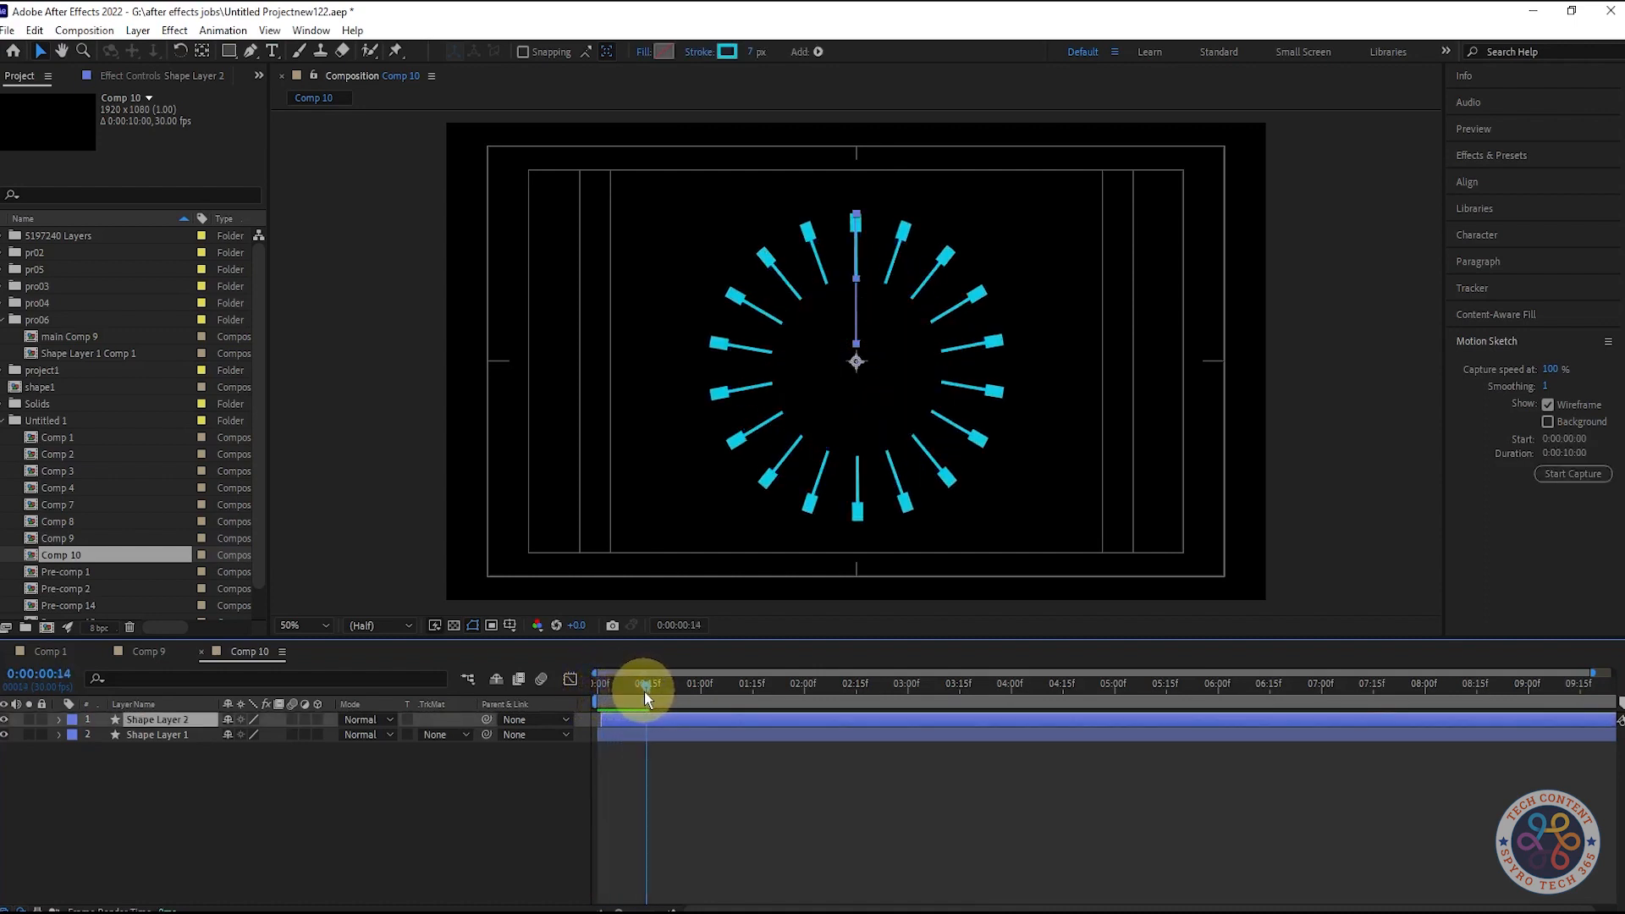
left_click(597, 692)
key("ctrl+z")
key("ctrl+z")
key("ctrl+z")
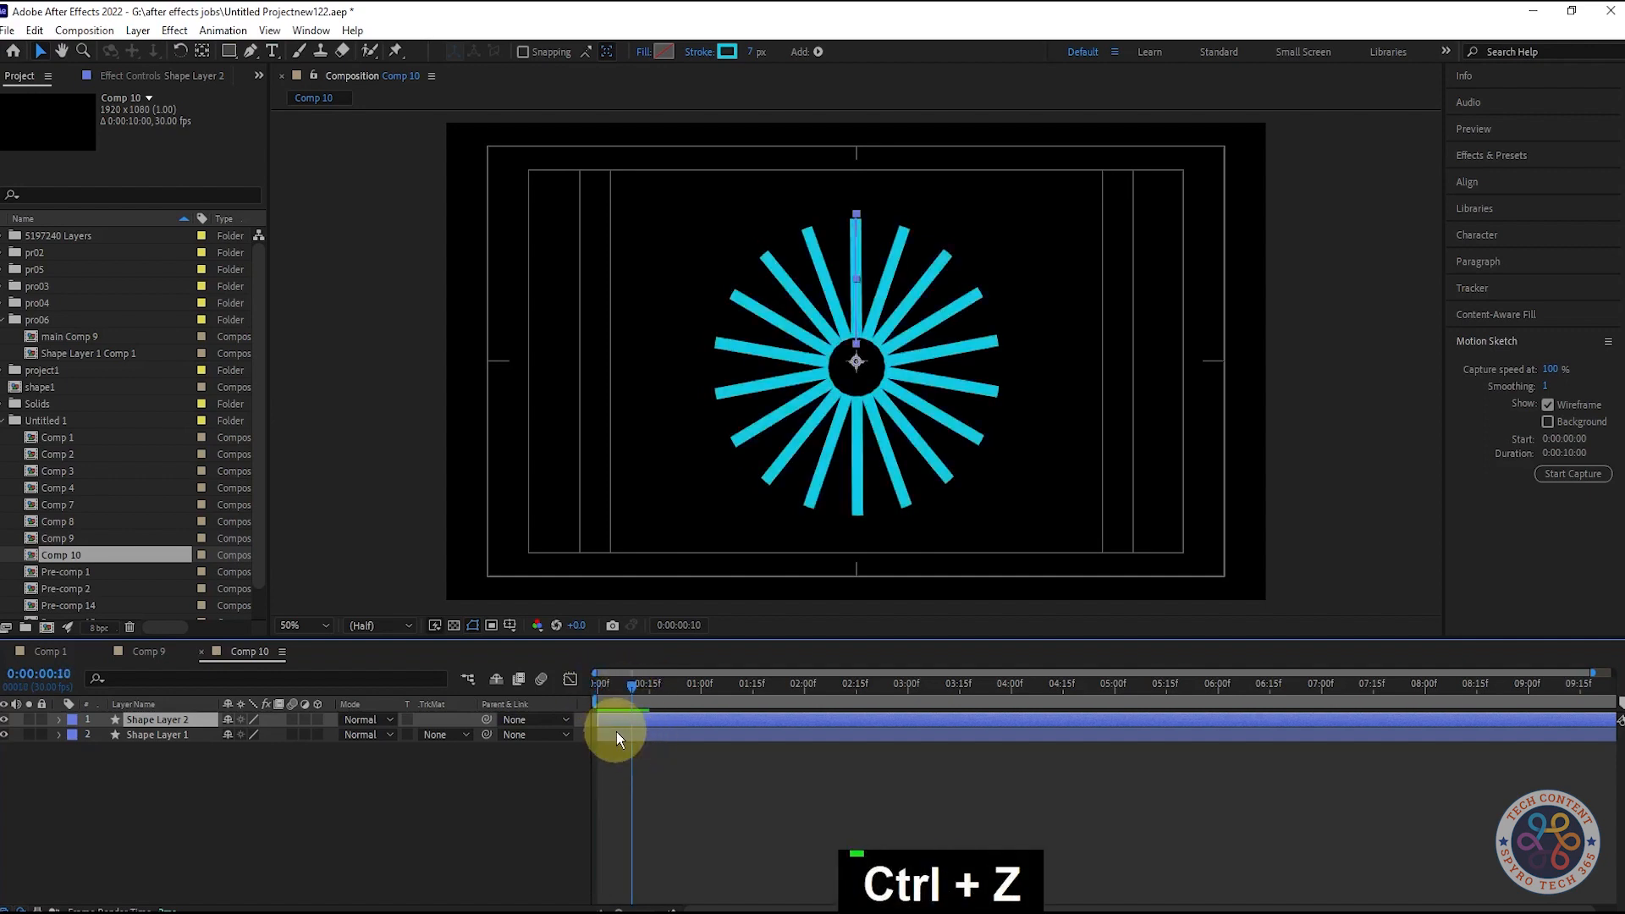
key("space")
key("space")
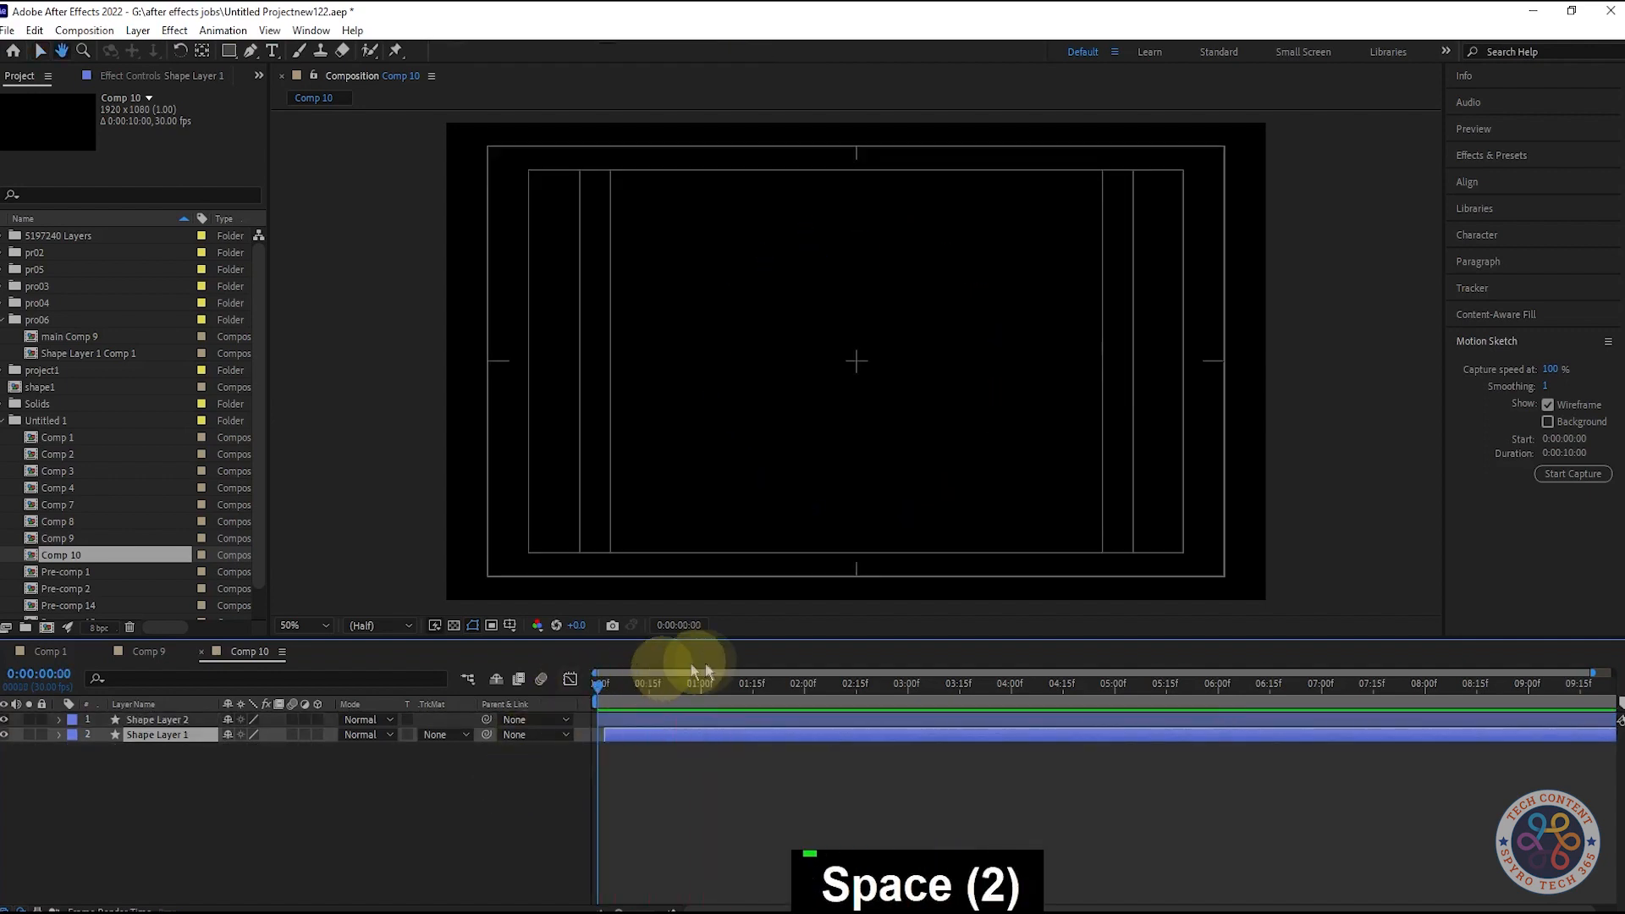
mouse_move(597, 687)
left_mouse_down()
mouse_move(633, 690)
mouse_move(605, 693)
left_mouse_up()
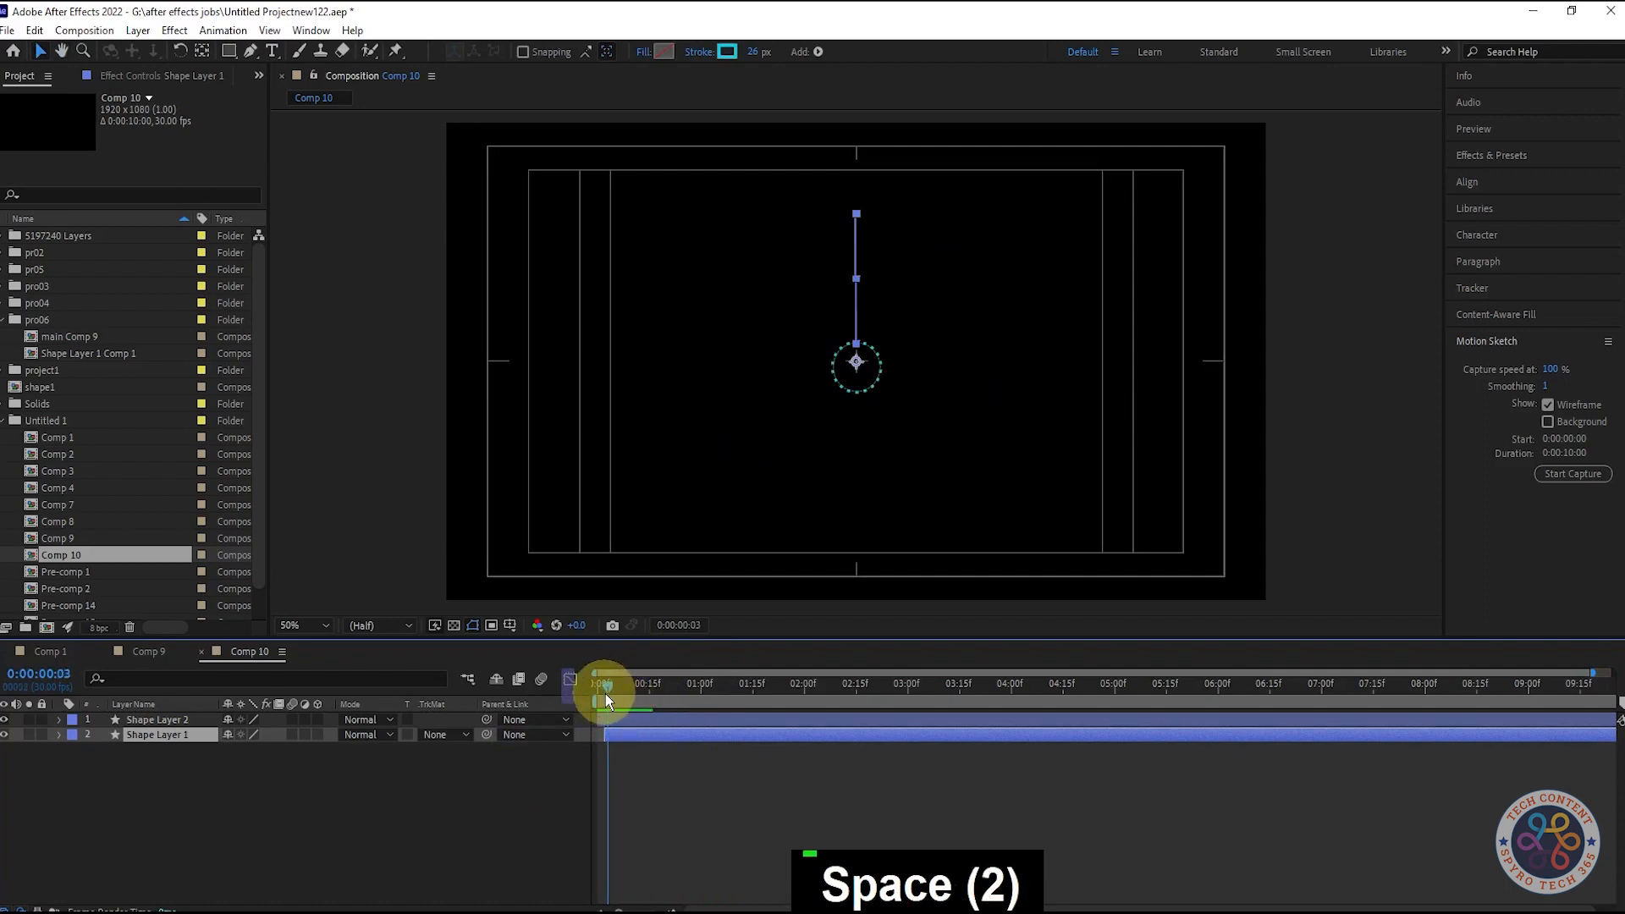
key("space")
key("space")
key("space")
key("space")
key("space")
key("space")
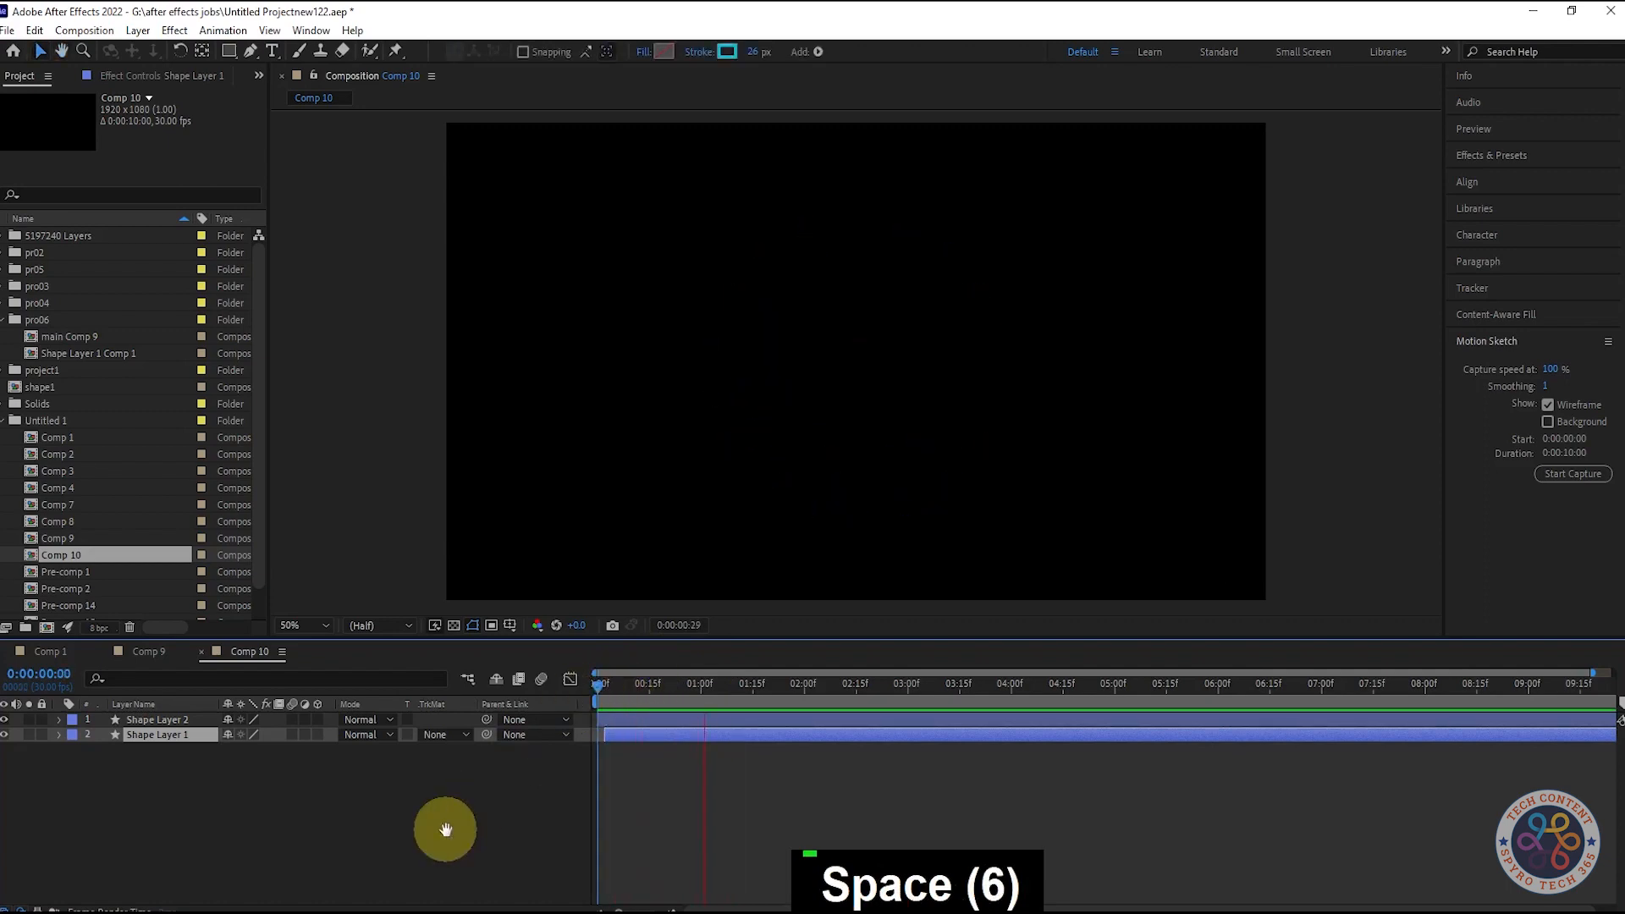
left_click_drag(595, 712, 563, 689)
key("space")
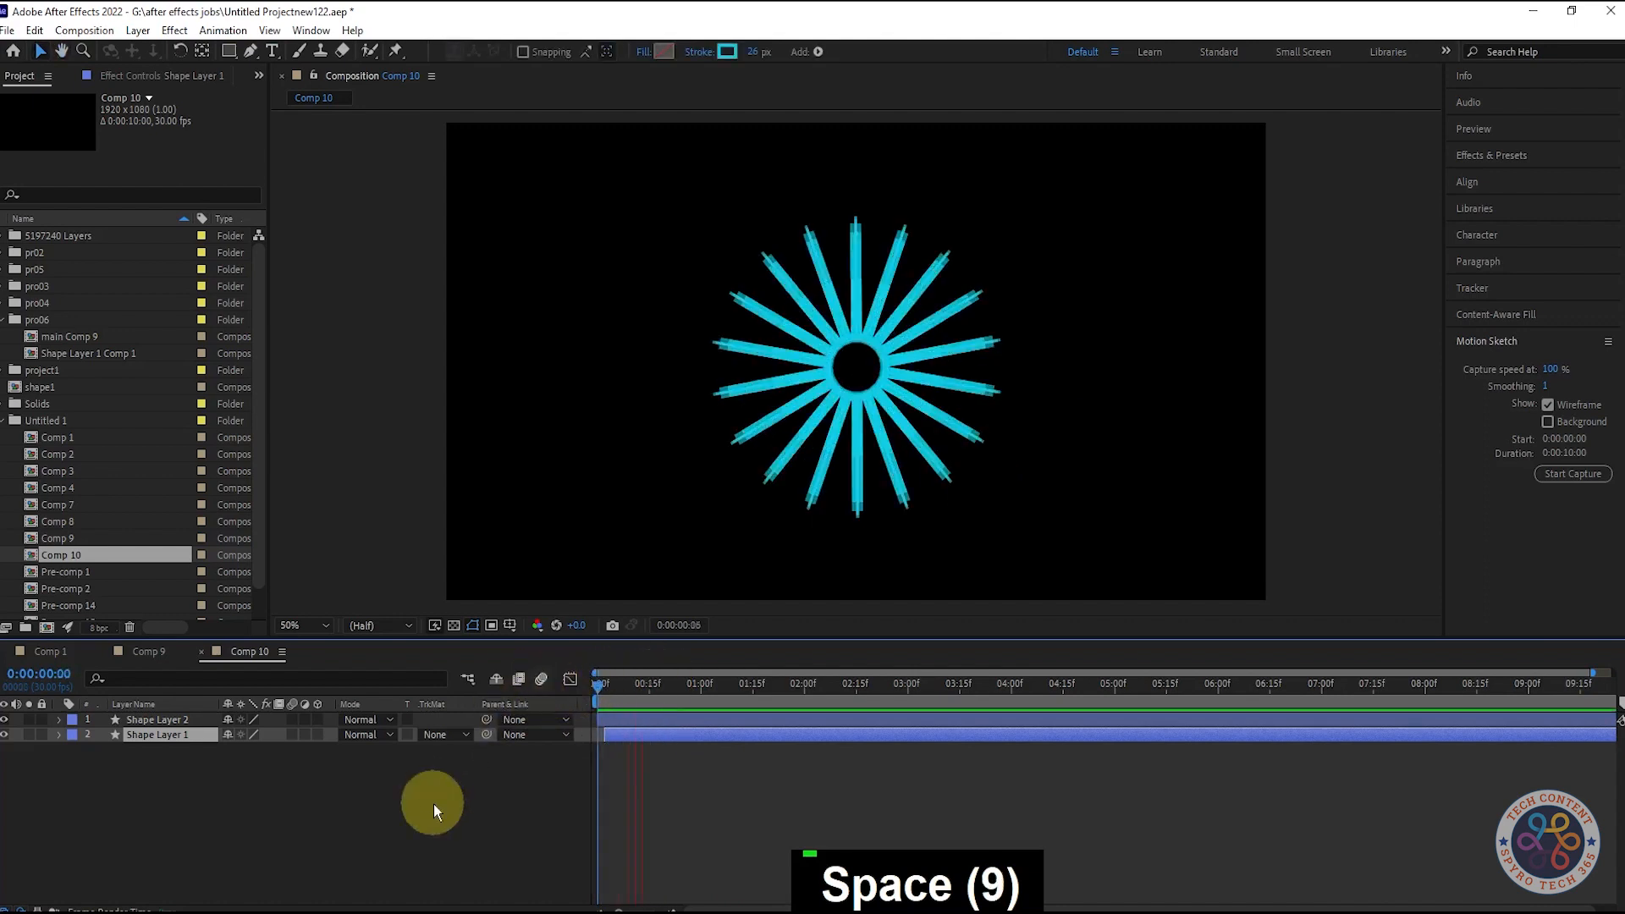
key("space")
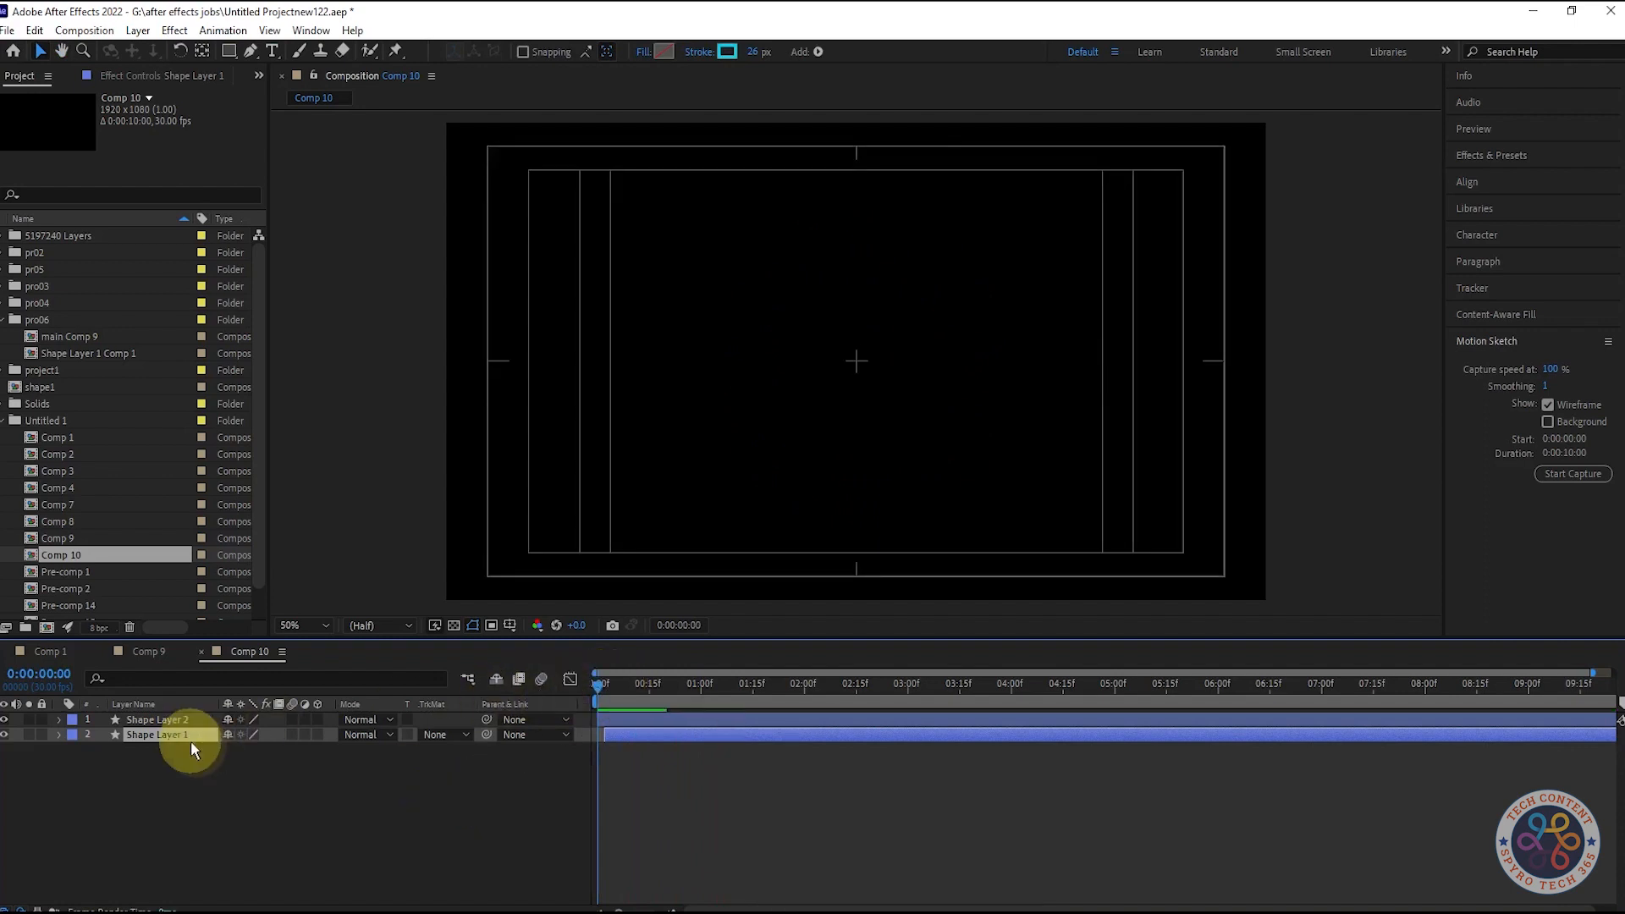
- Duplicate Shape Layer 1 as Shape Layer 3, move it to the top, and scrub the spokes spreading
left_click(210, 768)
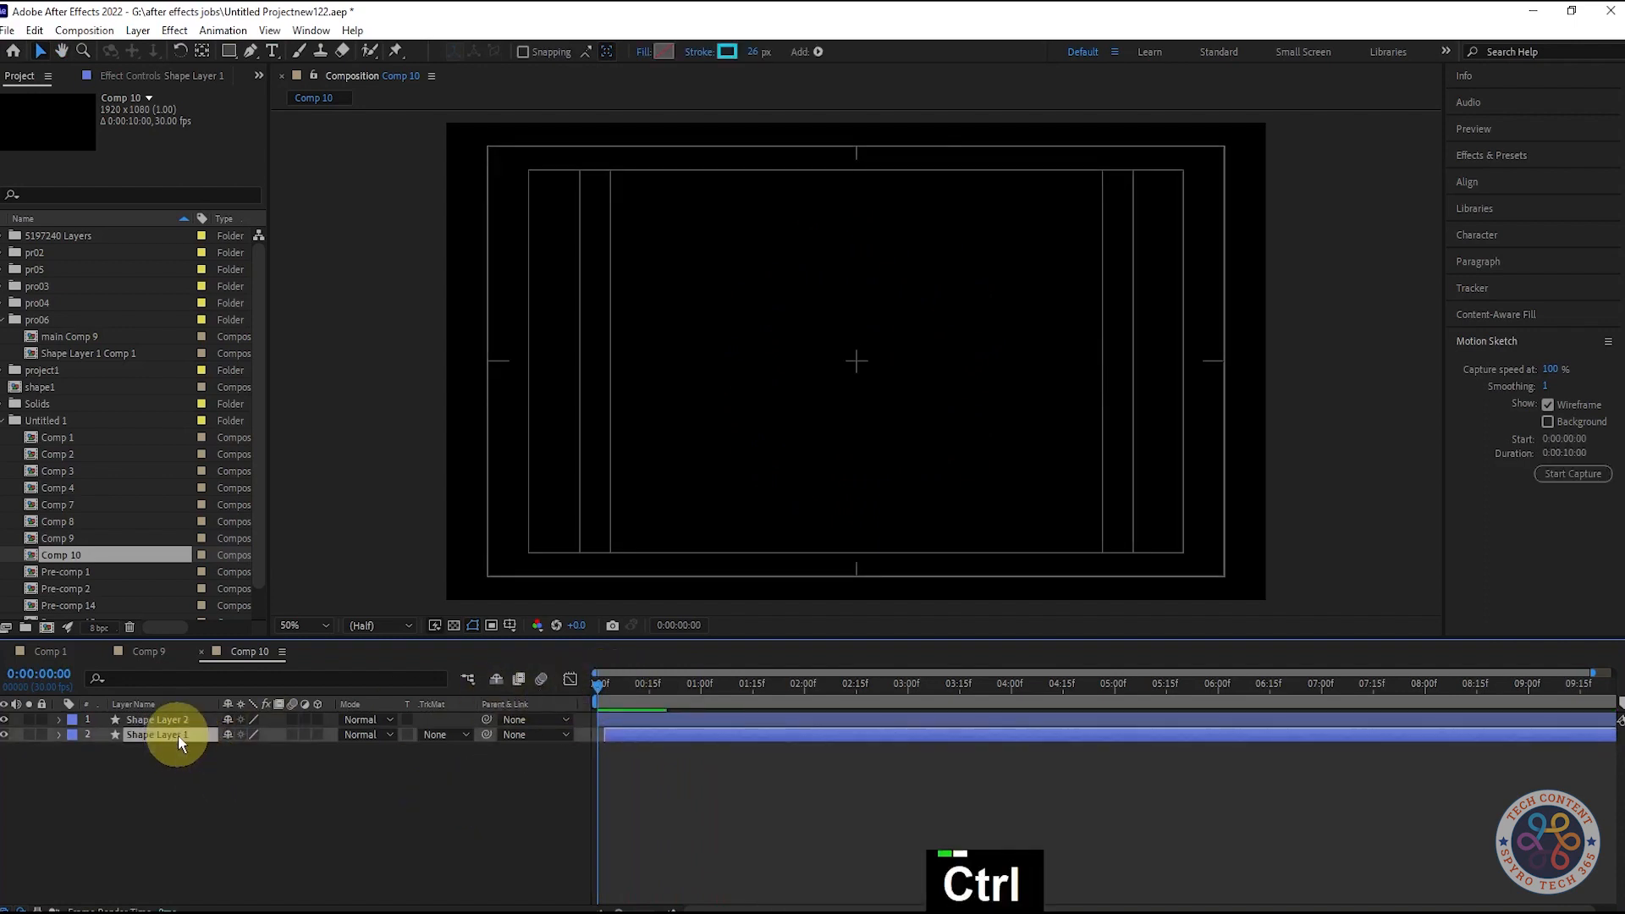
key("ctrl+d")
left_click_drag(180, 736, 183, 713)
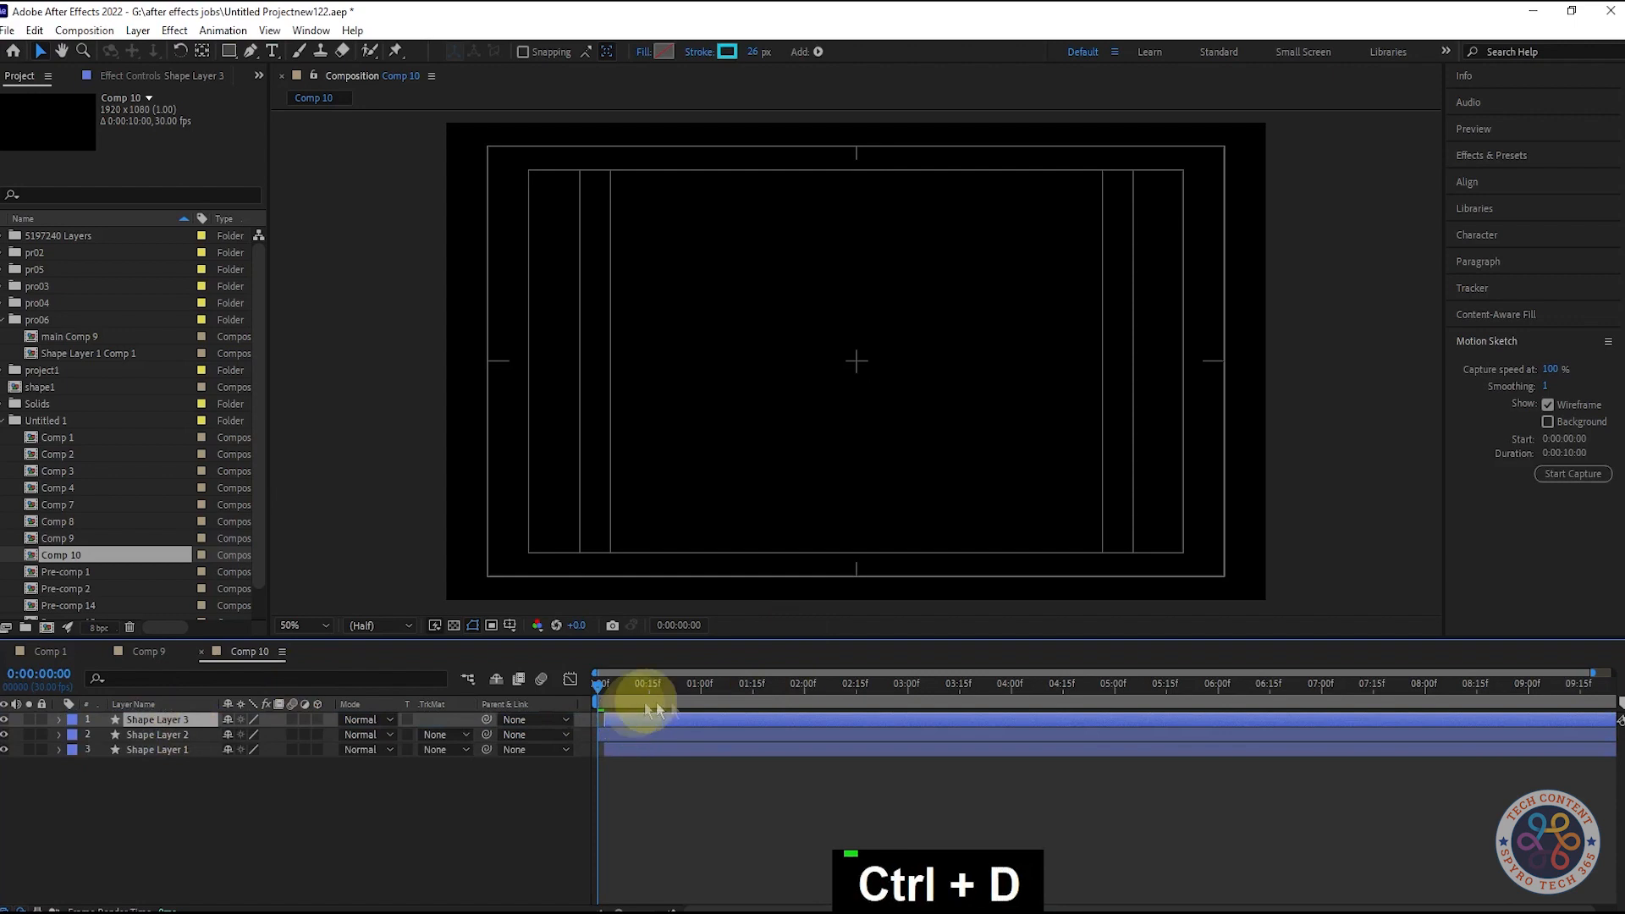
left_click(614, 685)
left_click(642, 717)
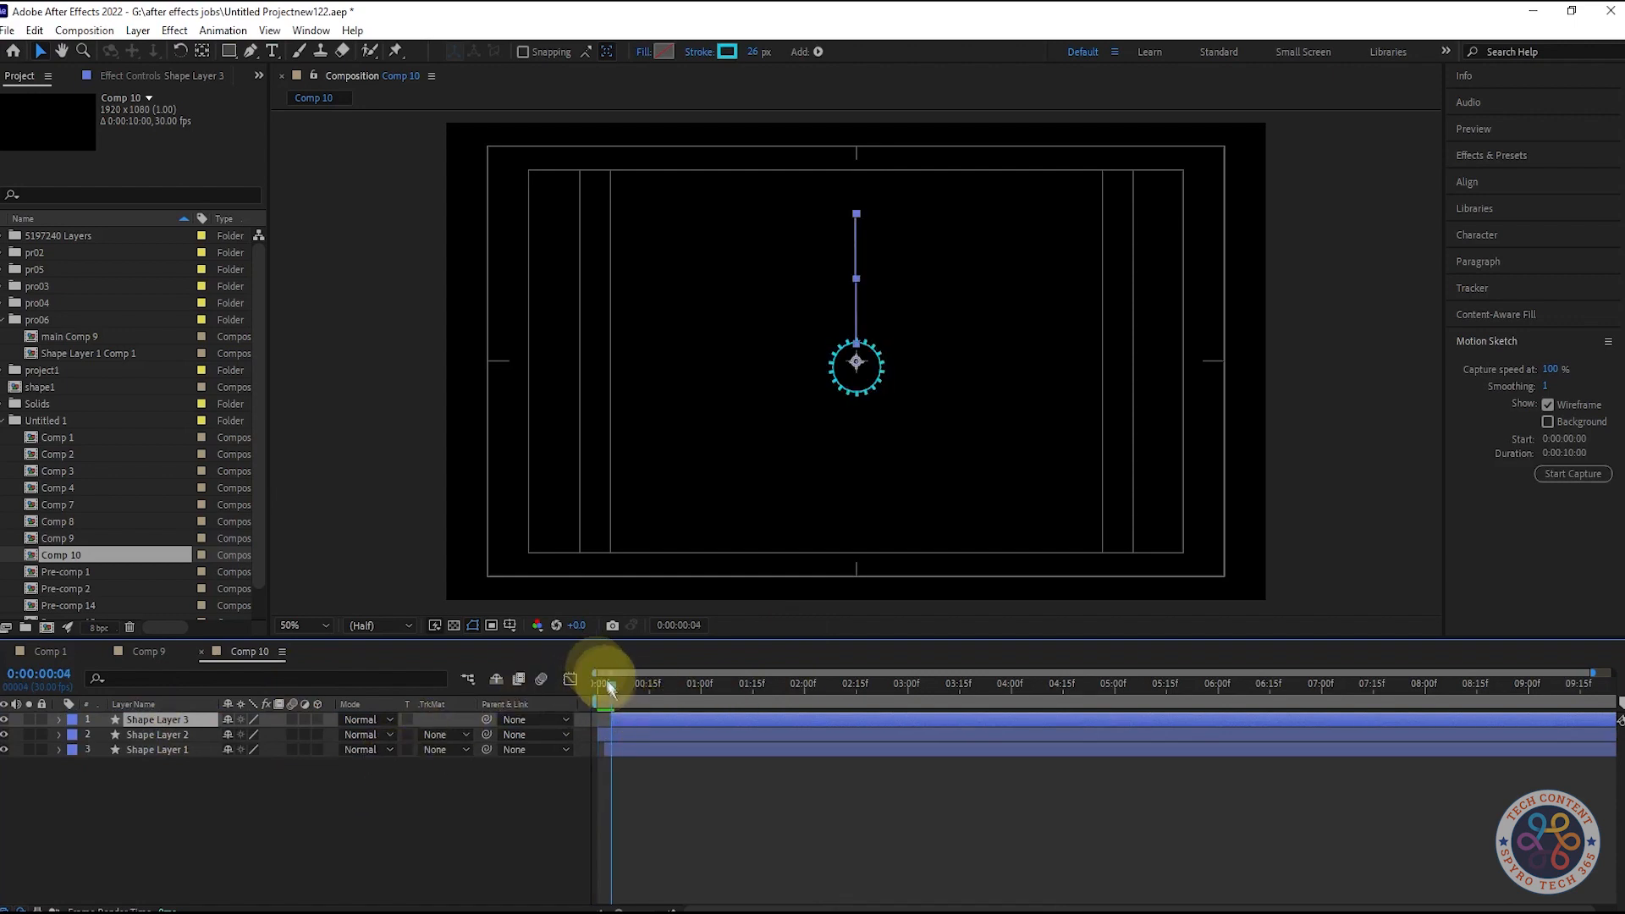
mouse_move(610, 688)
left_mouse_down()
mouse_move(689, 696)
mouse_move(598, 696)
mouse_move(624, 714)
mouse_move(608, 698)
mouse_move(624, 689)
mouse_move(699, 704)
mouse_move(618, 698)
left_mouse_up()
- Duplicate Shape Layer 2 as Shape Layer 4, then dismiss the security software's restart prompt and window
left_click(196, 734)
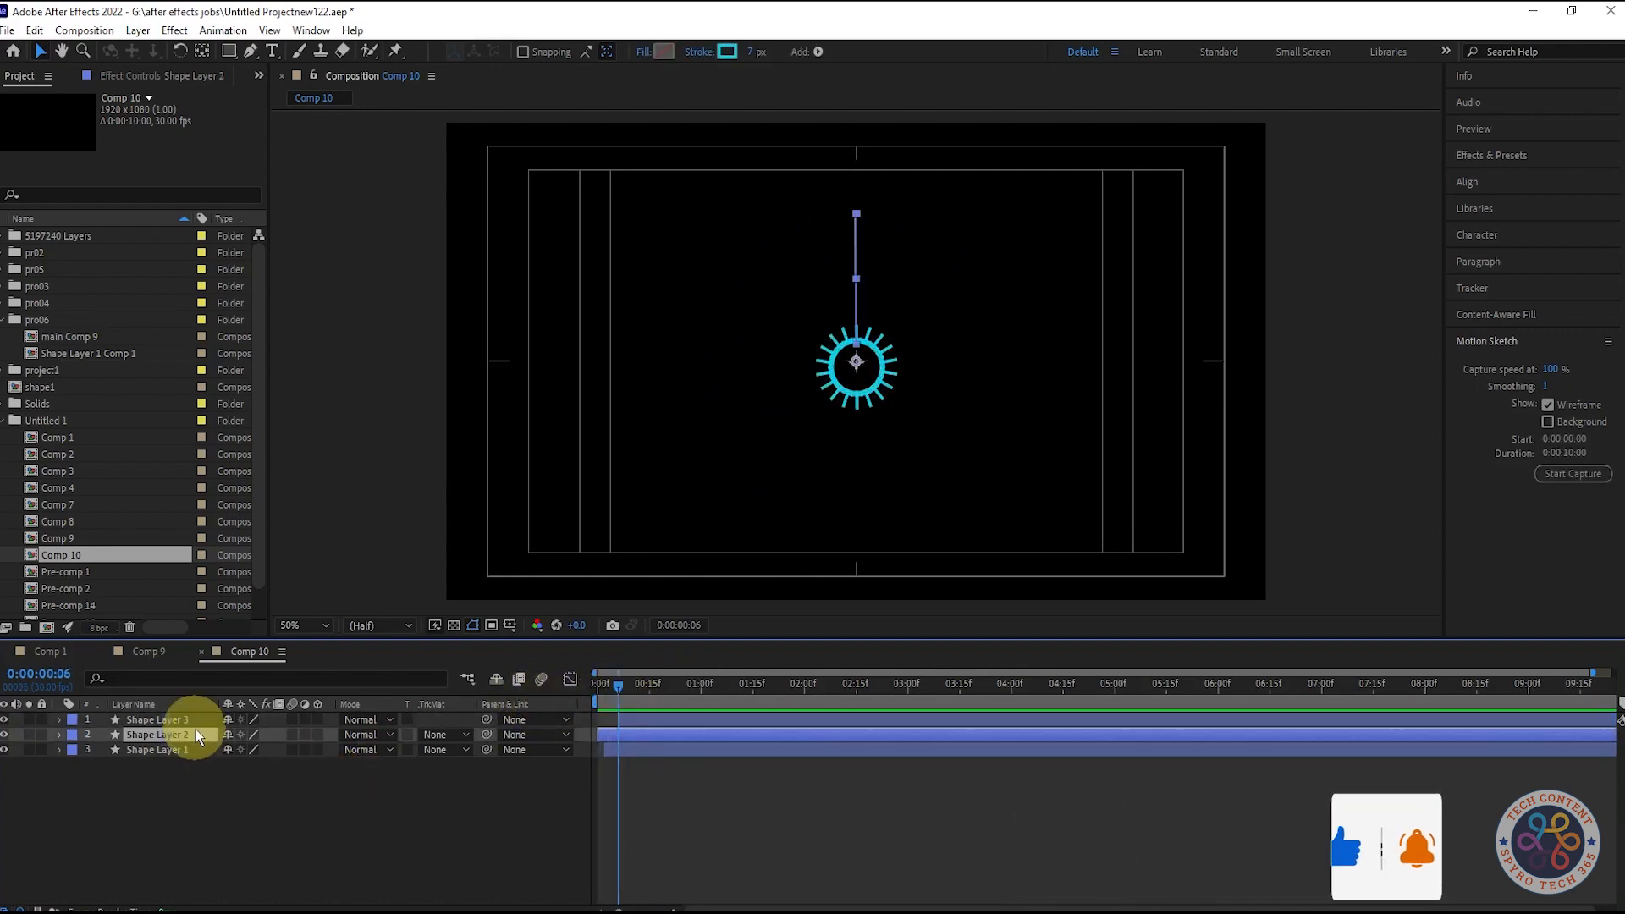
key("ctrl+d")
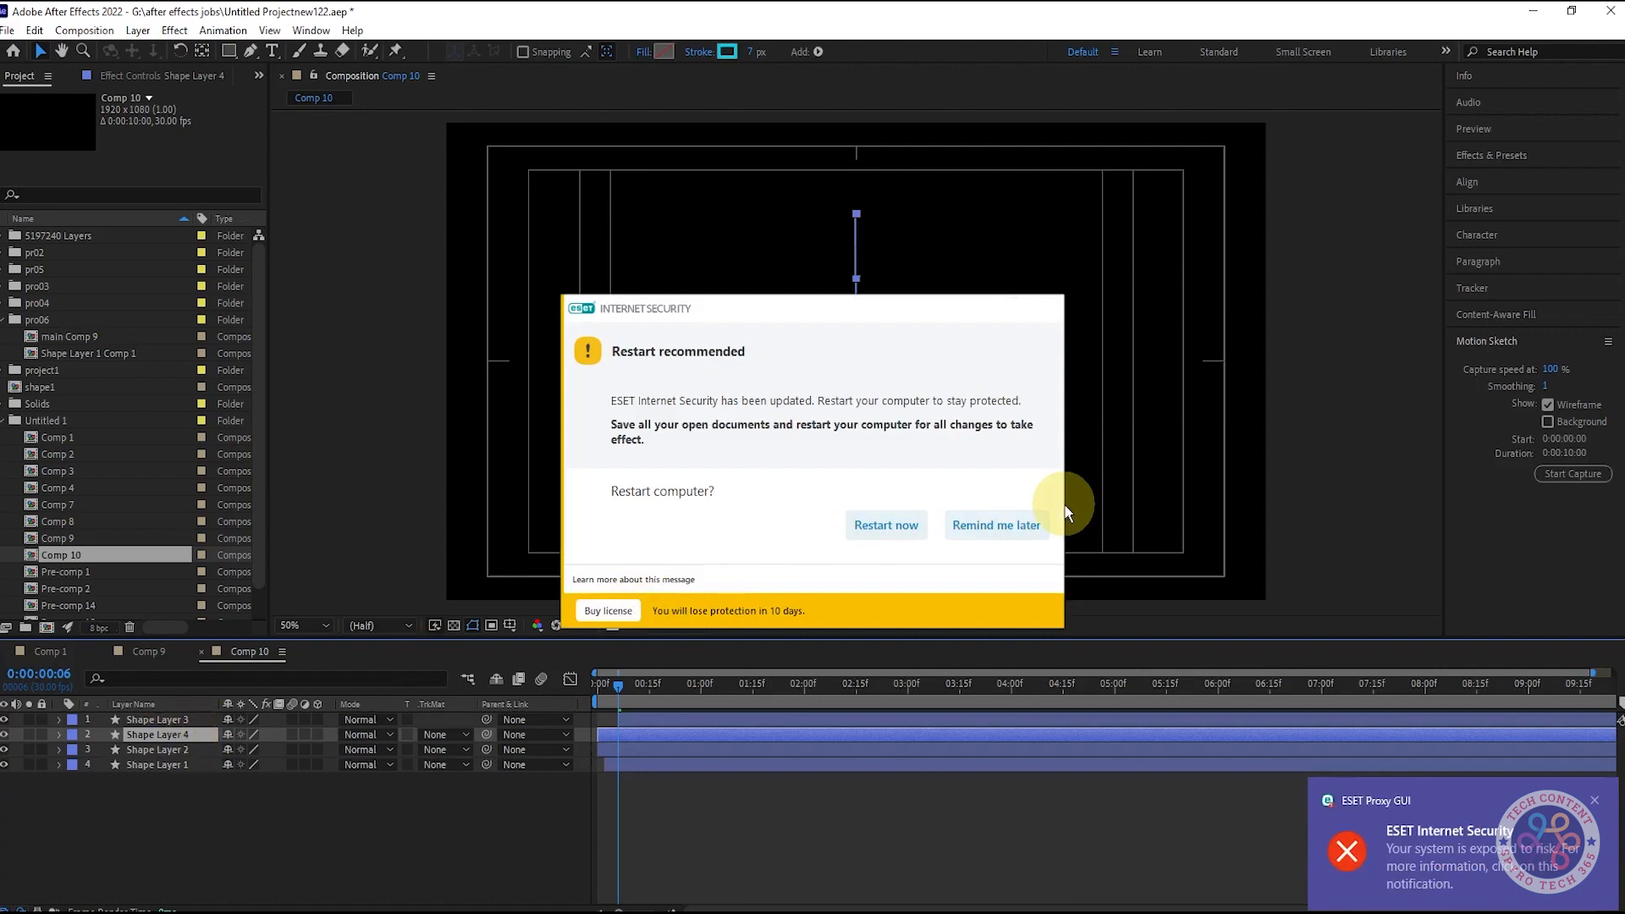
left_click(996, 525)
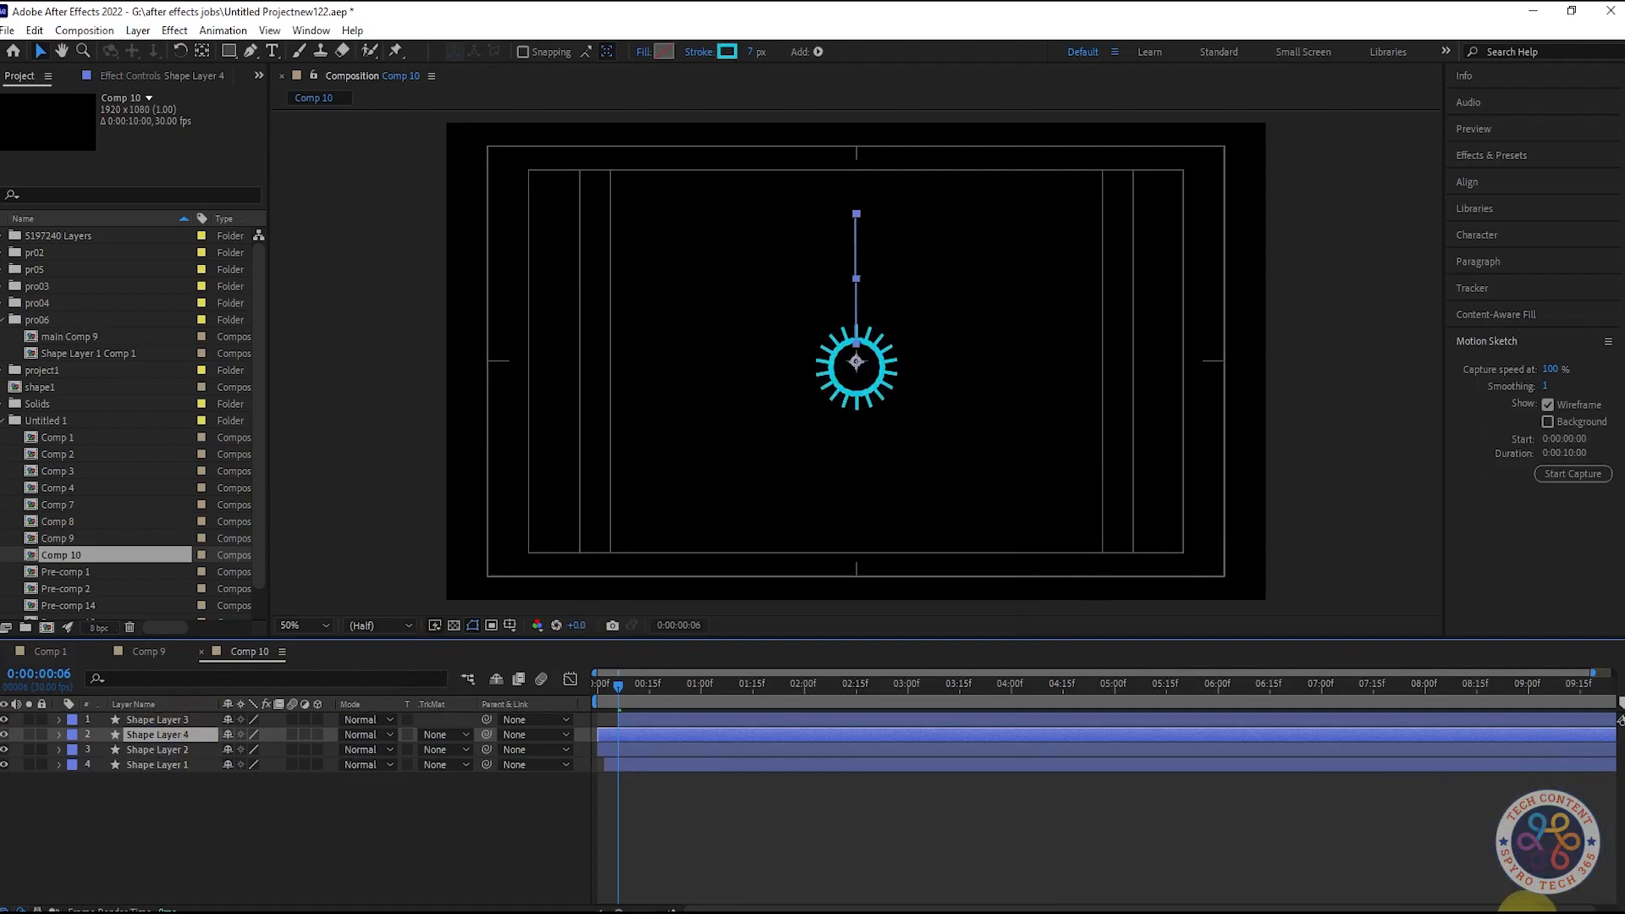
left_click(1538, 905)
left_click(1499, 826)
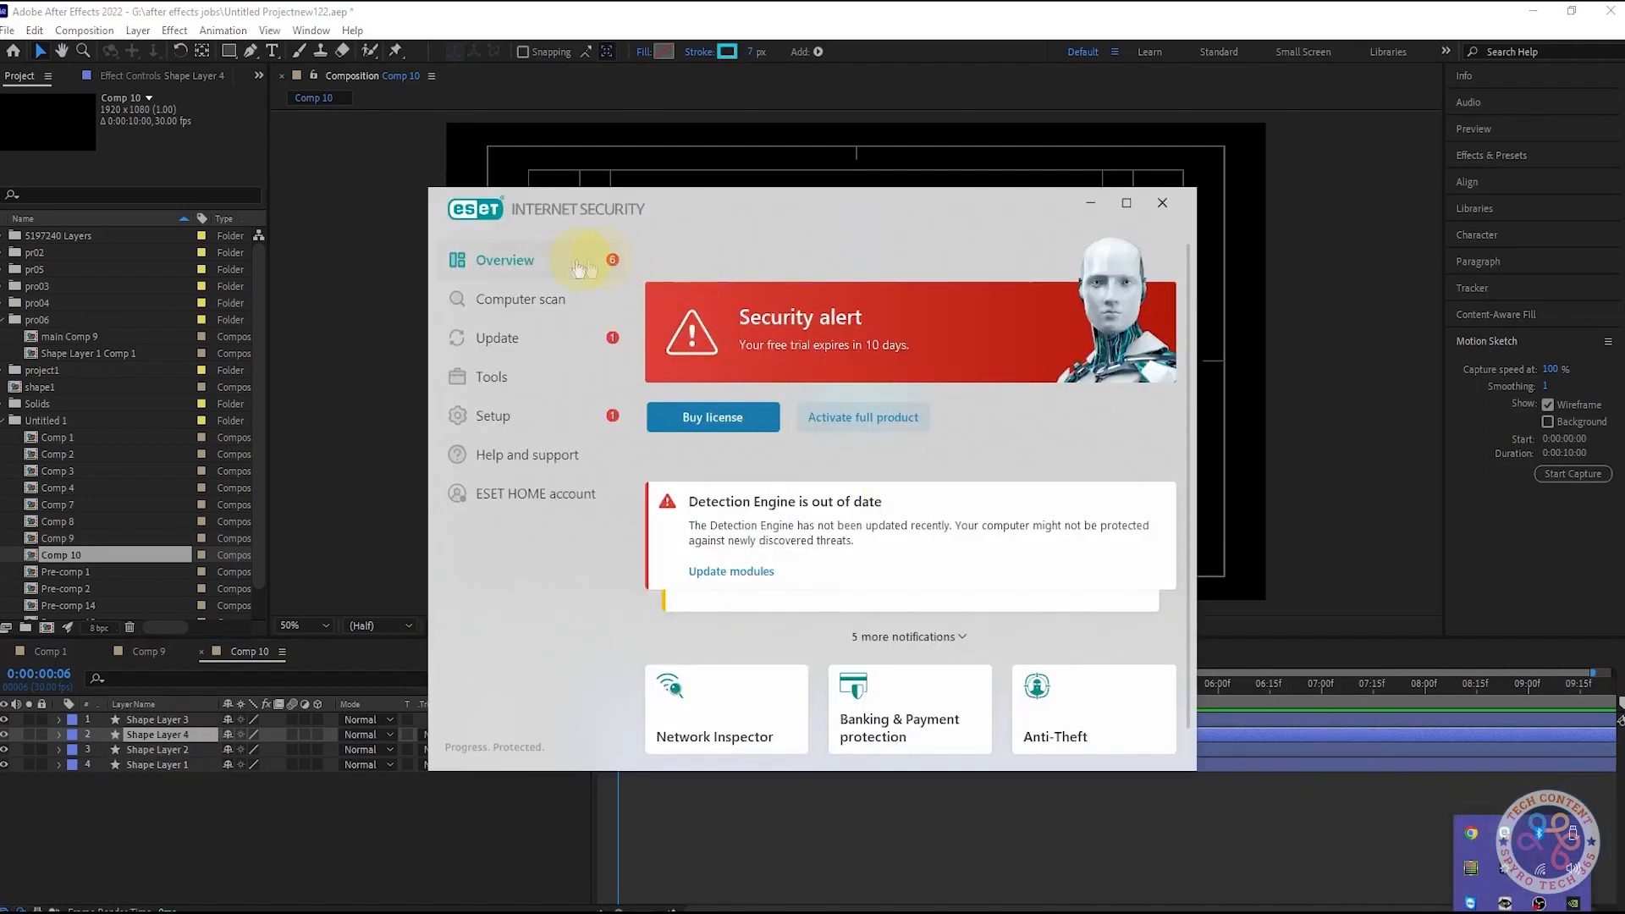
left_click(525, 340)
left_click(1162, 202)
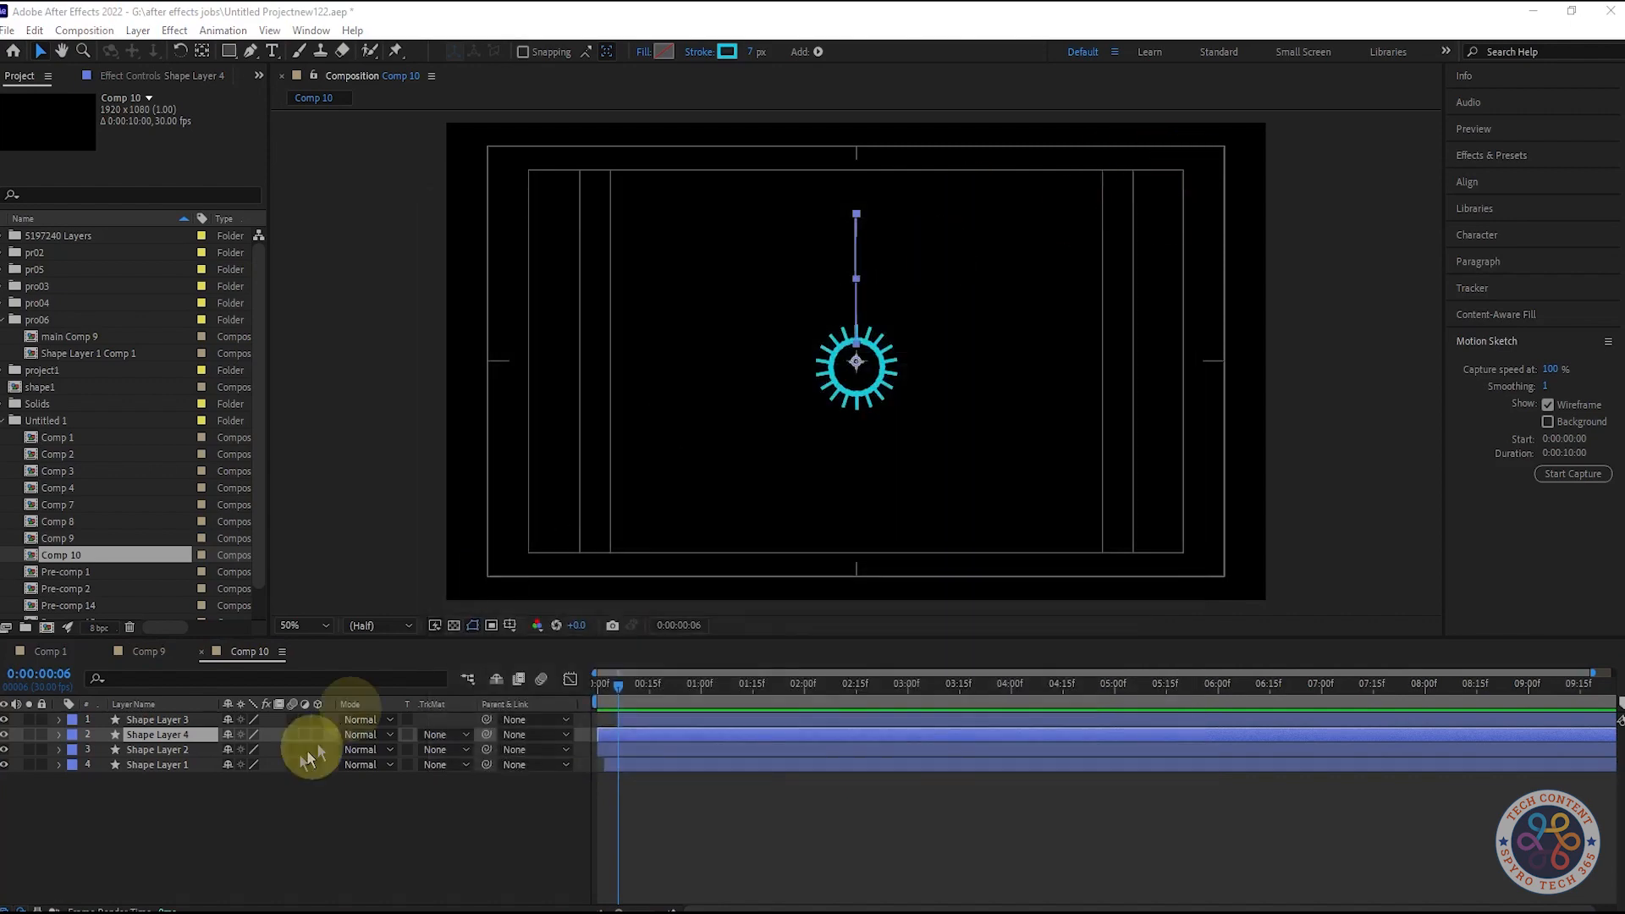
- Move Shape Layer 4 to the top, delay its start a few frames, and set a 5 px stroke
left_click_drag(186, 734, 188, 717)
left_click_drag(702, 725, 714, 716)
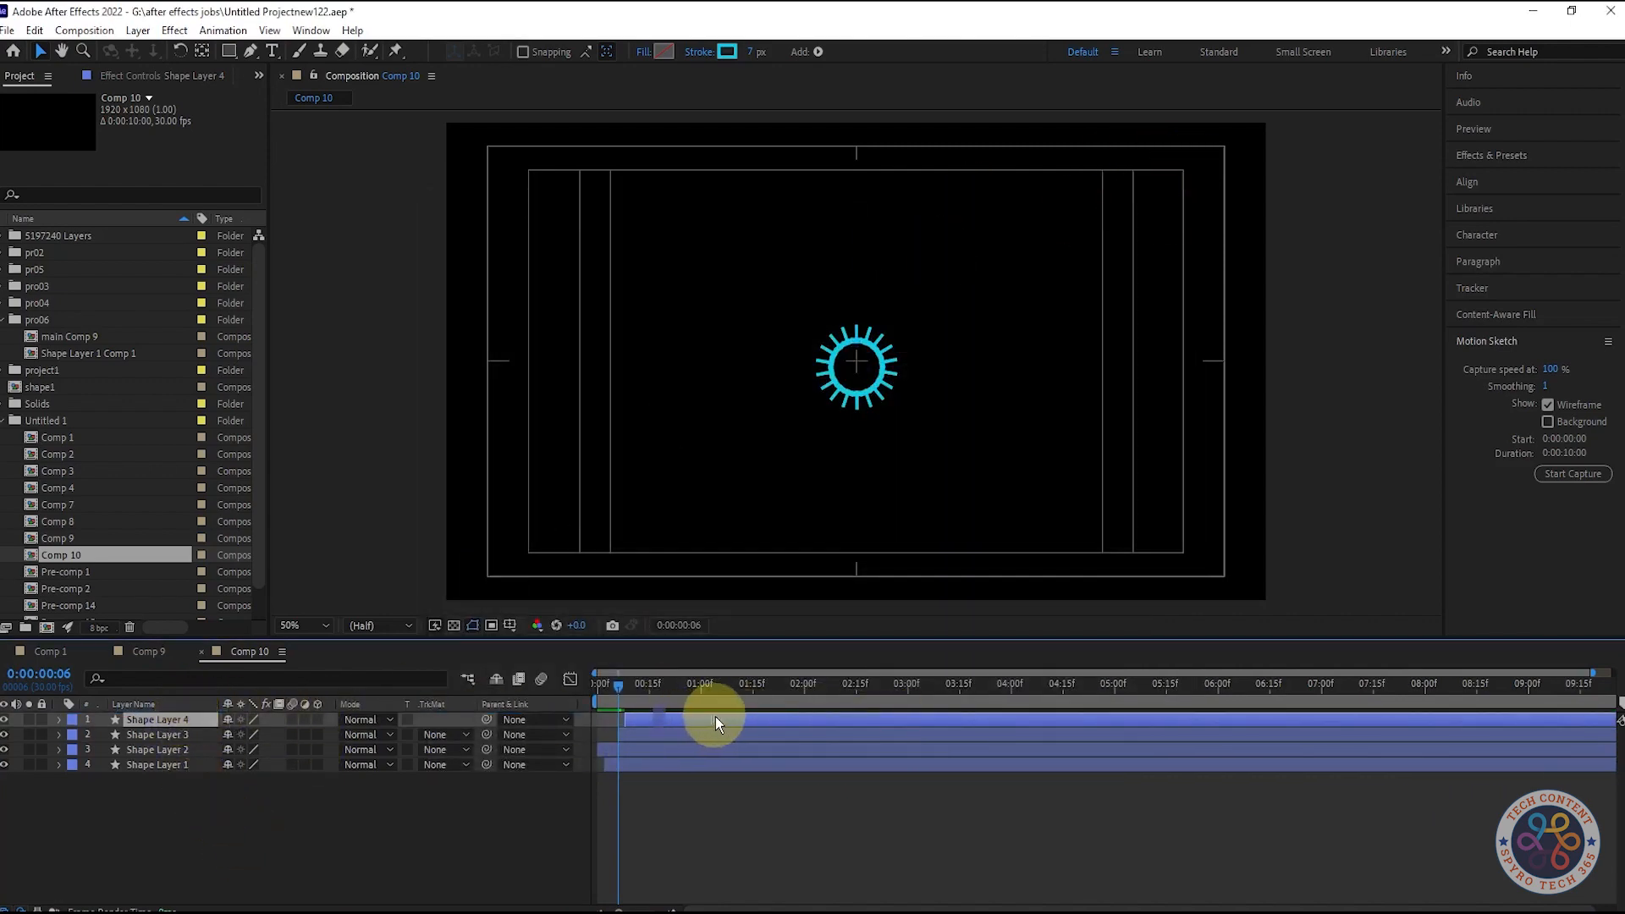
left_click(755, 51)
type("5")
left_click(403, 809)
- Scrub and preview the staggered burst through frame 16
left_click(628, 692)
left_click_drag(628, 691, 764, 699)
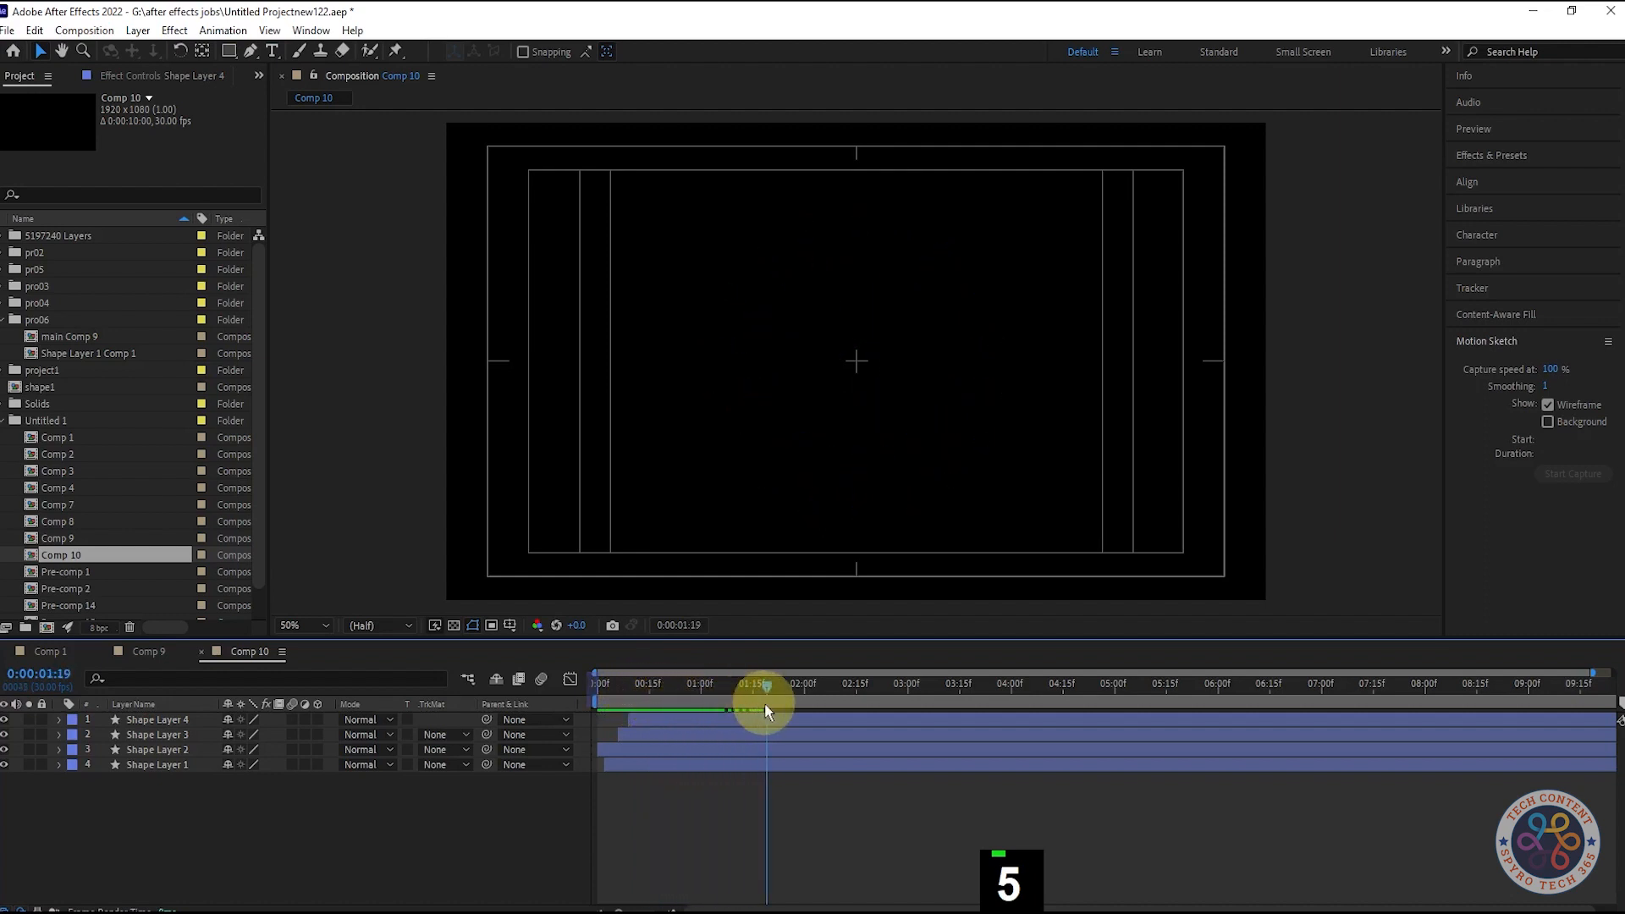
key("space")
key("space")
left_click(671, 724)
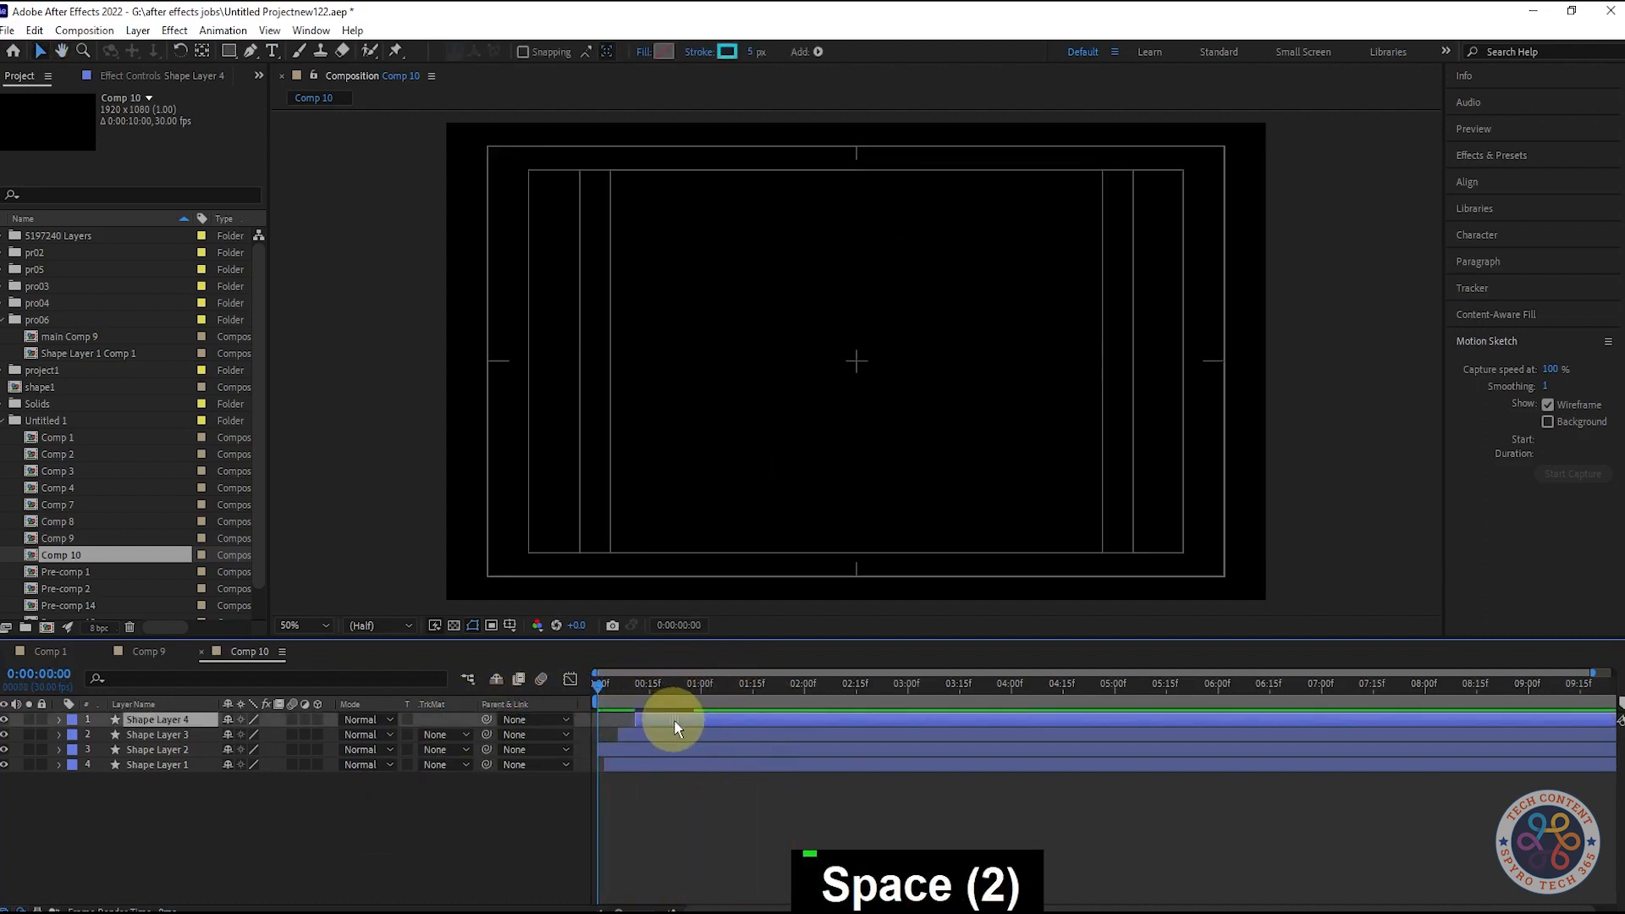
key("space")
key("space")
key("space")
key("space")
key("space")
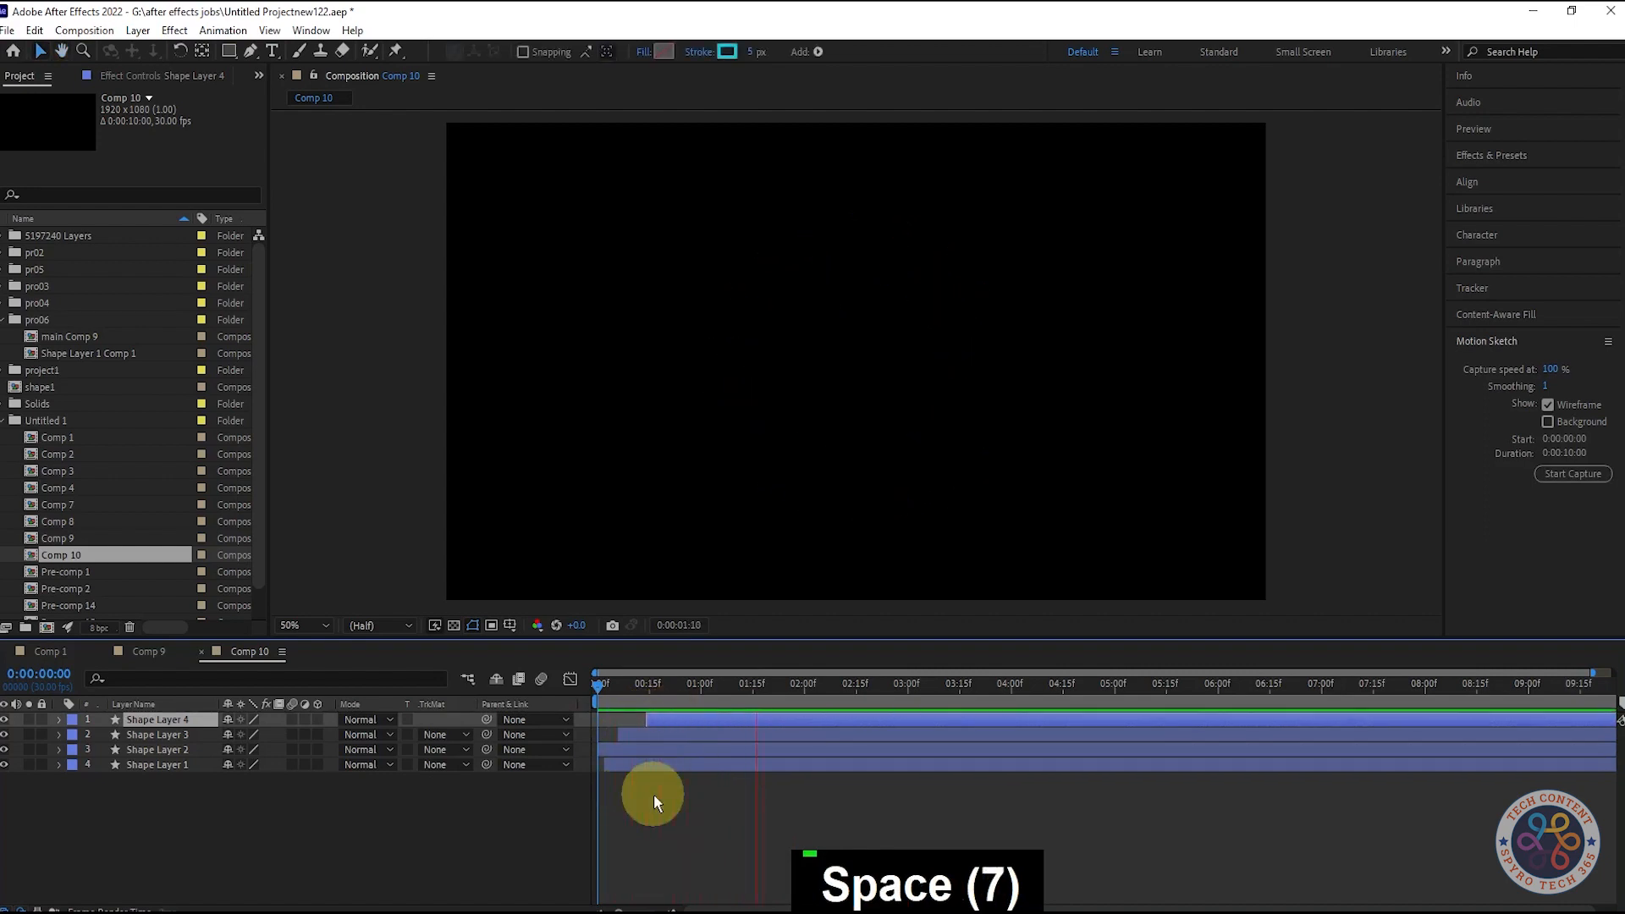
key("space")
left_click_drag(606, 683, 714, 706)
key("space")
key("space")
- Inspect the burst at frames 22, 6 and 14 to check the thick spokes
left_click_drag(600, 684, 682, 688)
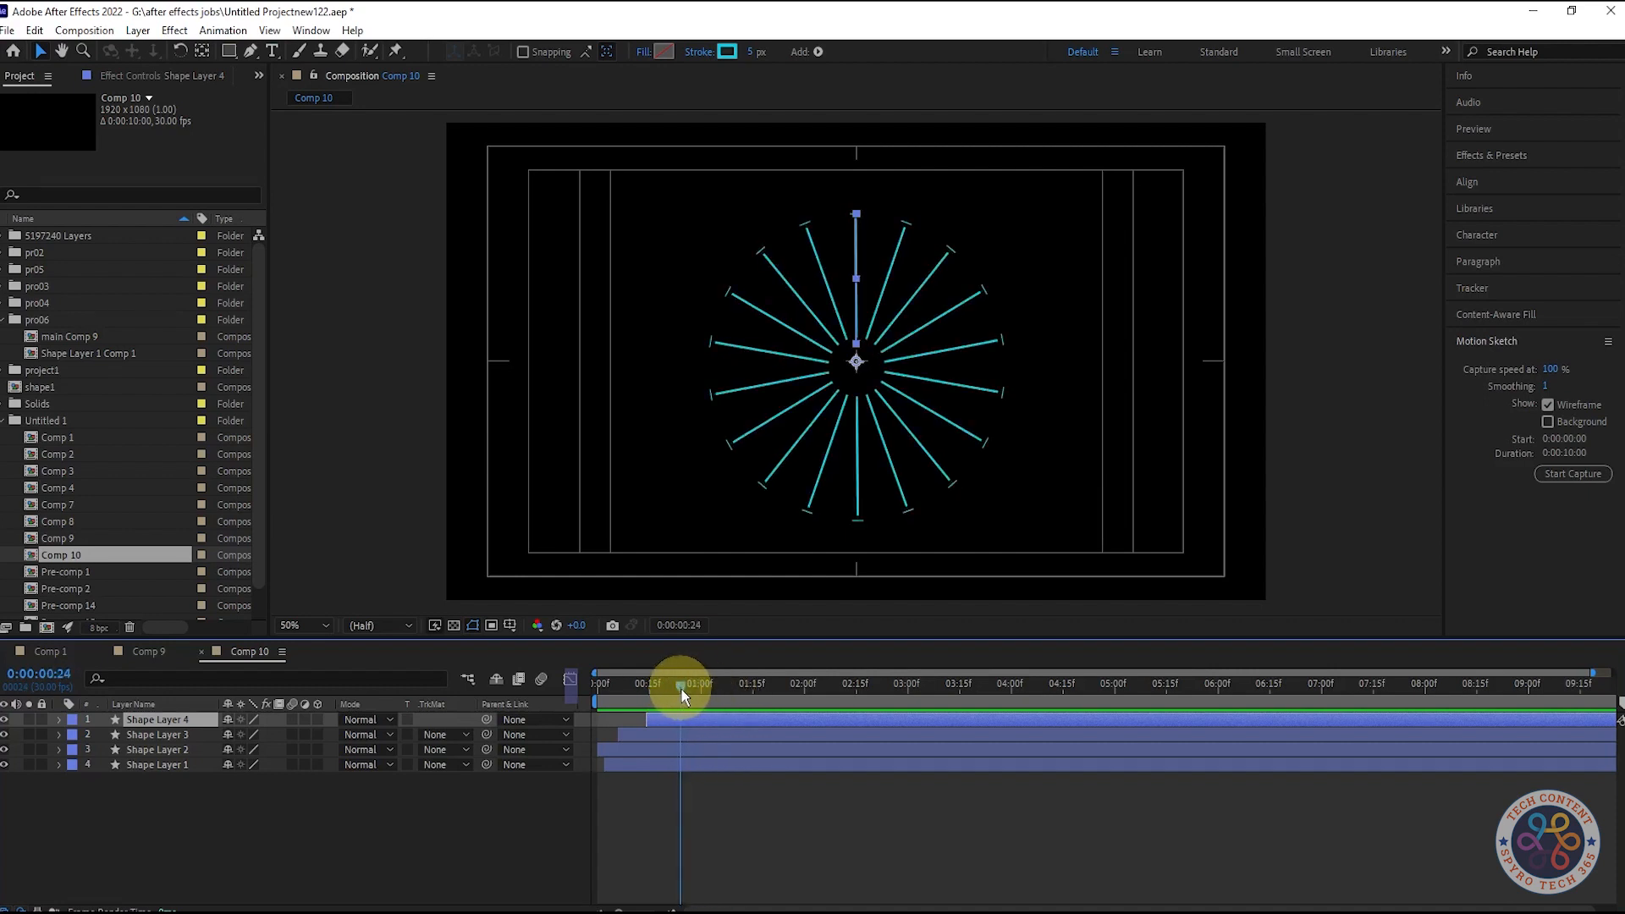
key("space")
key("space")
left_click_drag(603, 693, 679, 702)
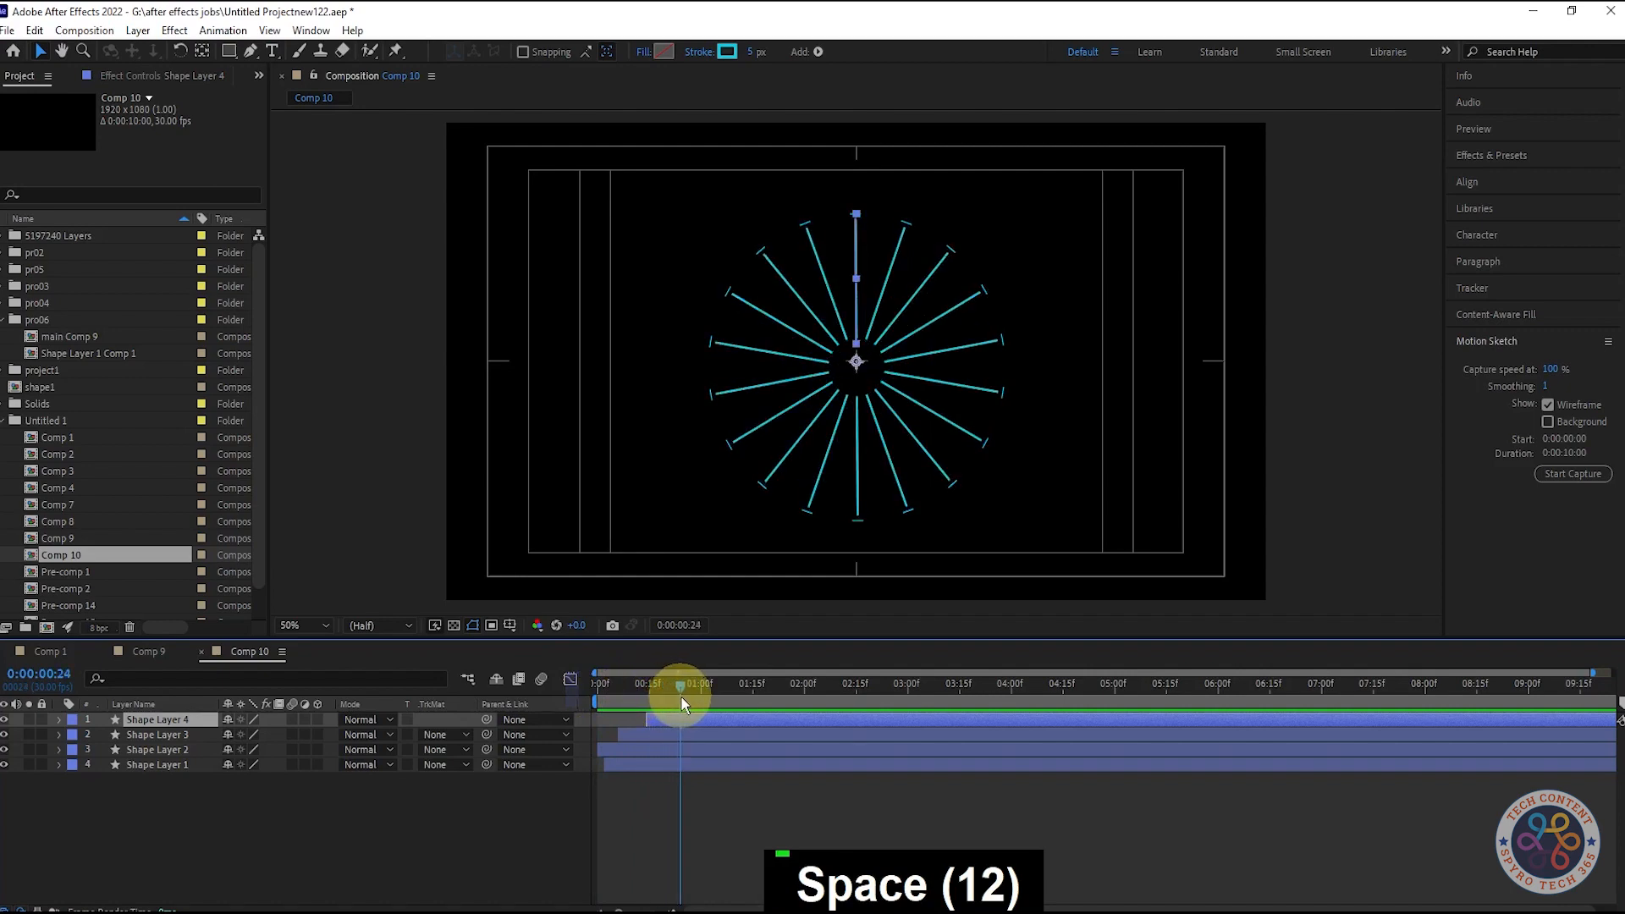
mouse_move(688, 702)
left_mouse_down()
mouse_move(740, 689)
mouse_move(648, 697)
mouse_move(690, 702)
mouse_move(667, 707)
left_mouse_up()
left_click(311, 836)
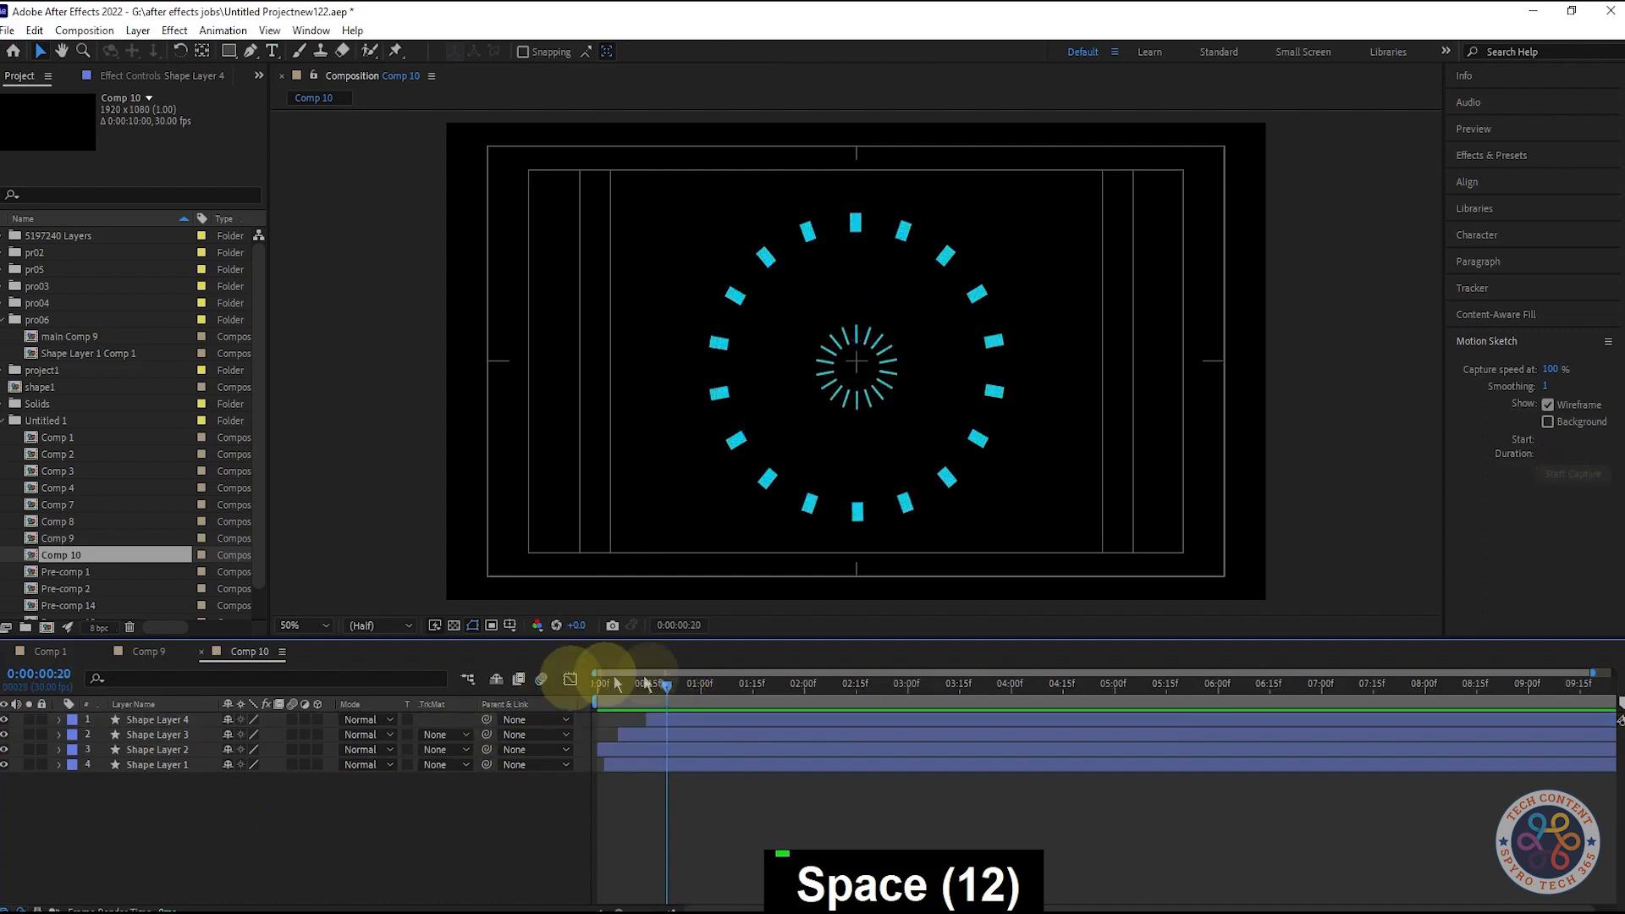
left_click_drag(580, 674, 650, 682)
left_click(377, 814)
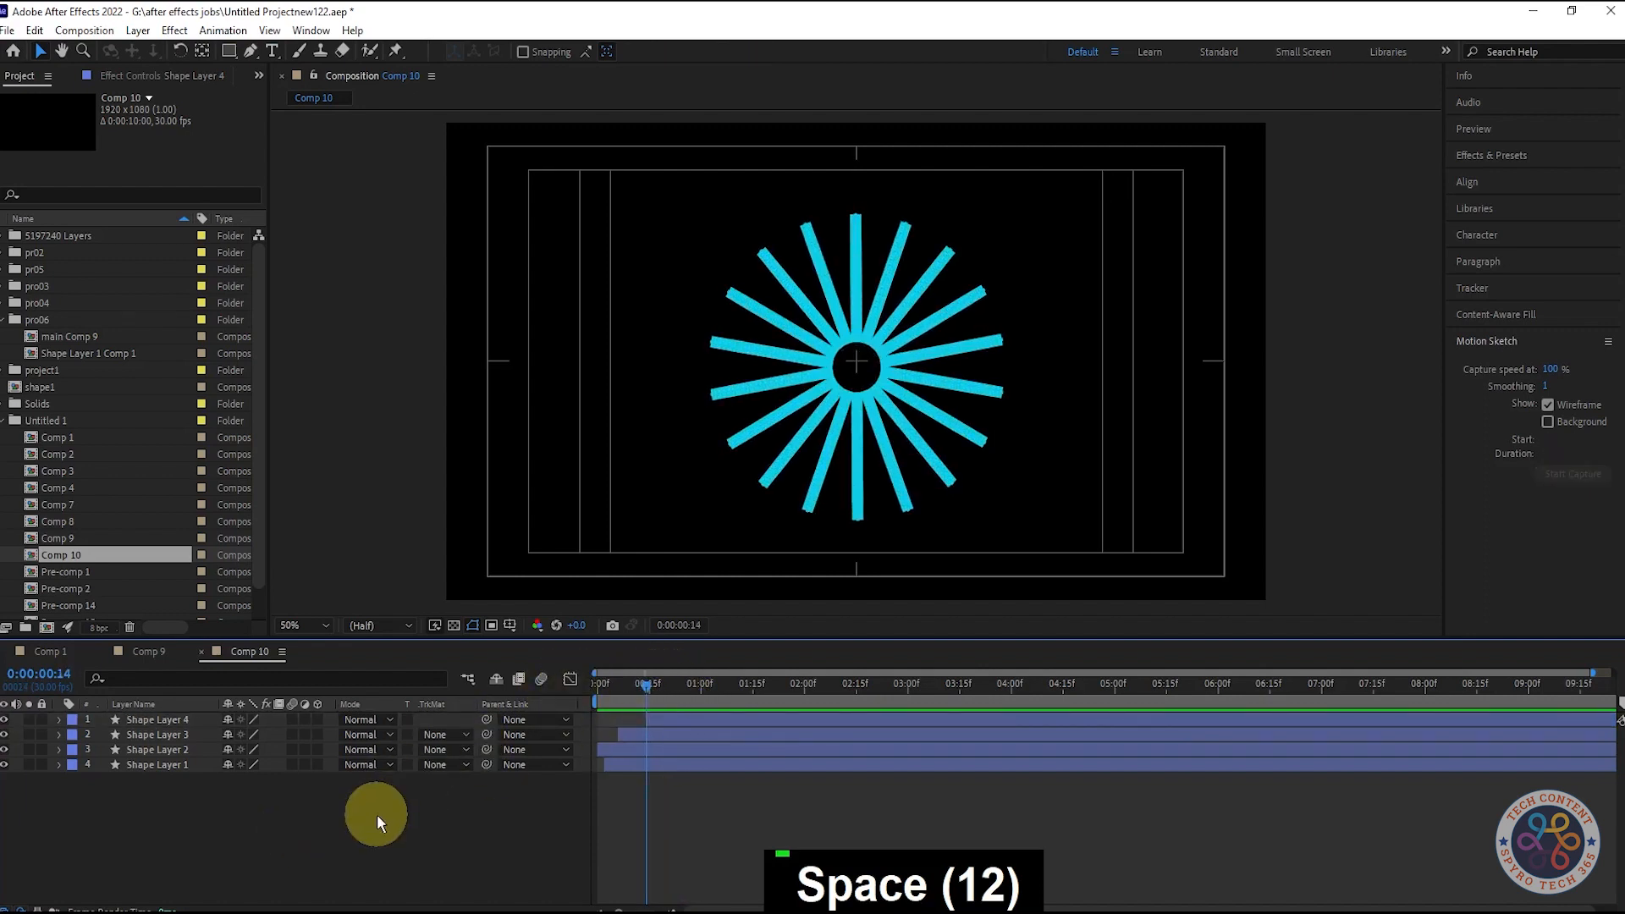
- Hide the title/action safe guides and play the preview
left_click(491, 624)
left_click(546, 644)
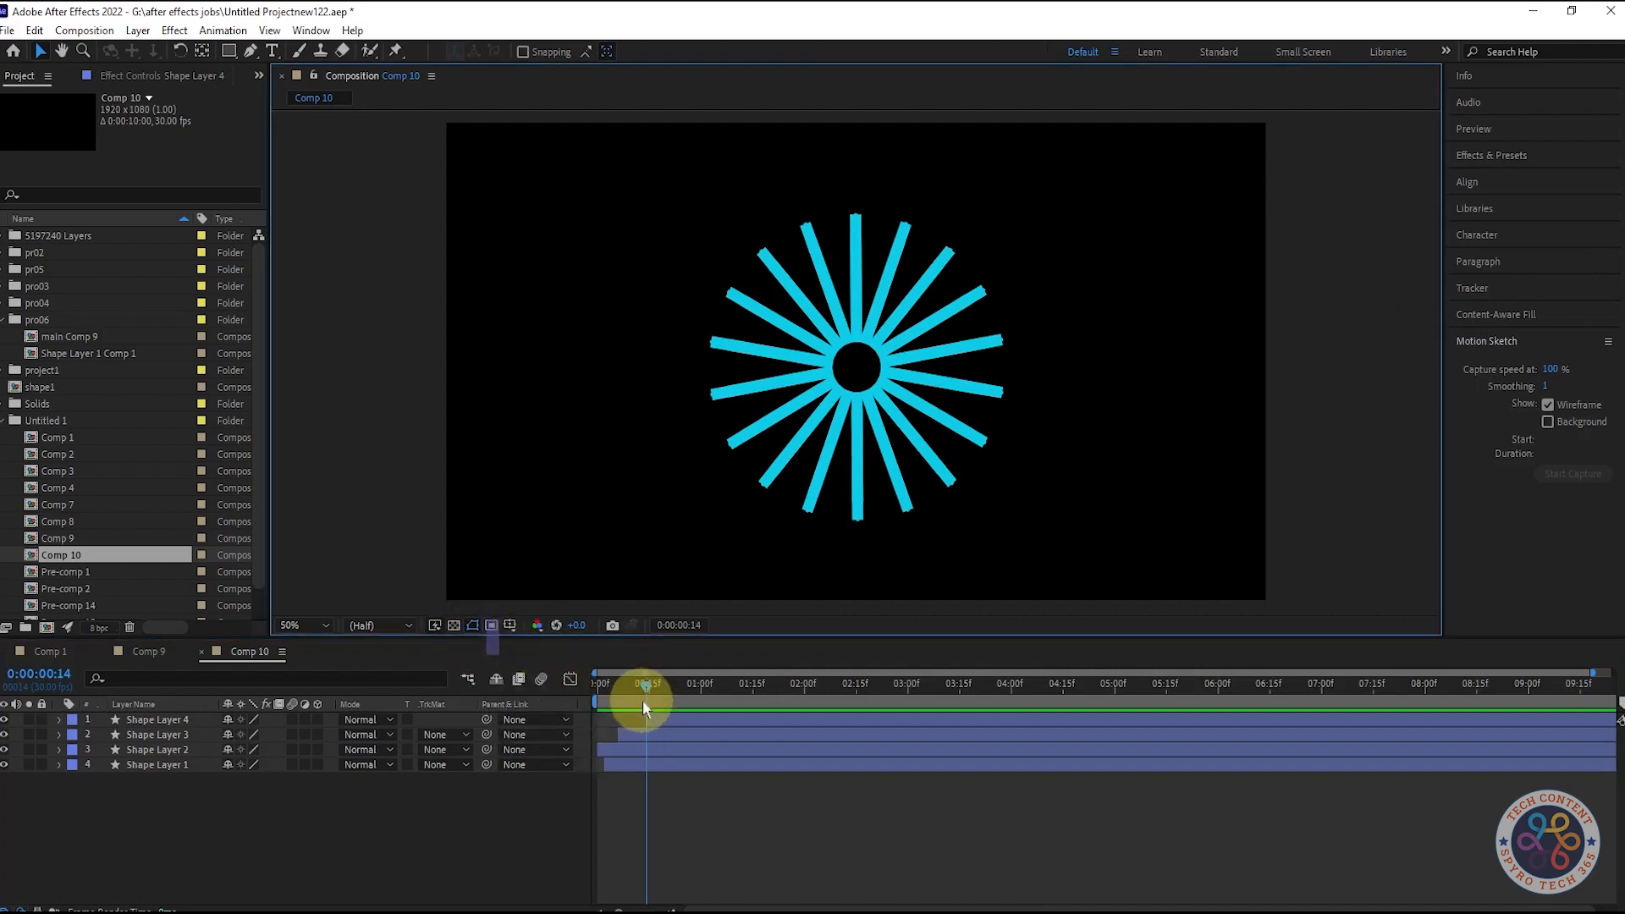
key("space")
key("space")
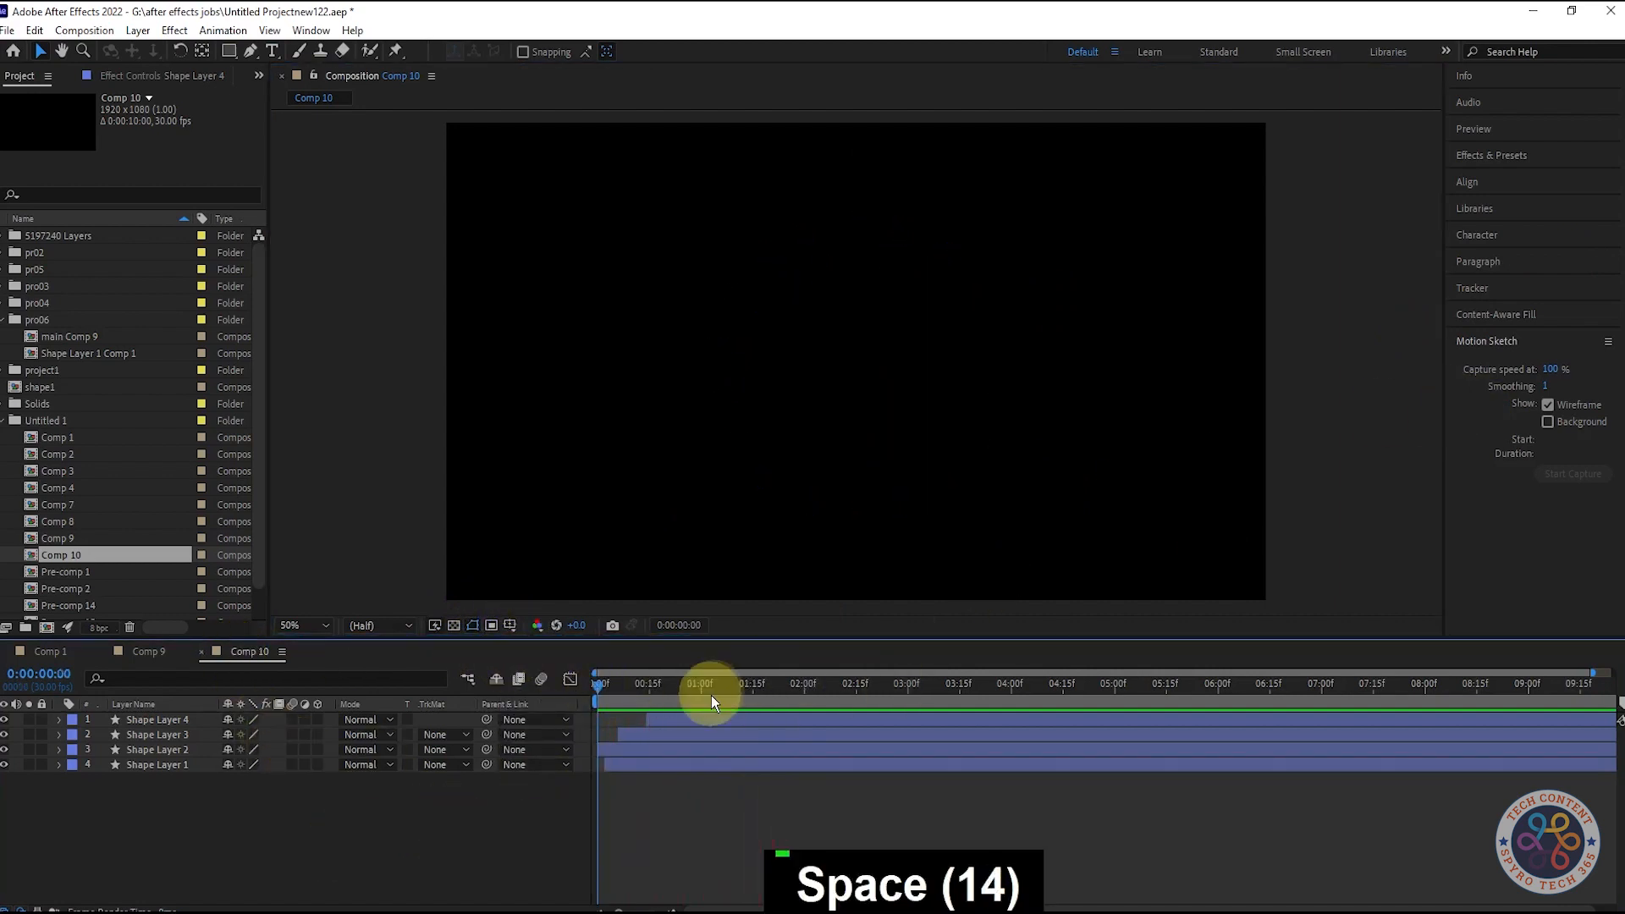
- End the preview range at 1:05, loop-play it, and save the project
key("n")
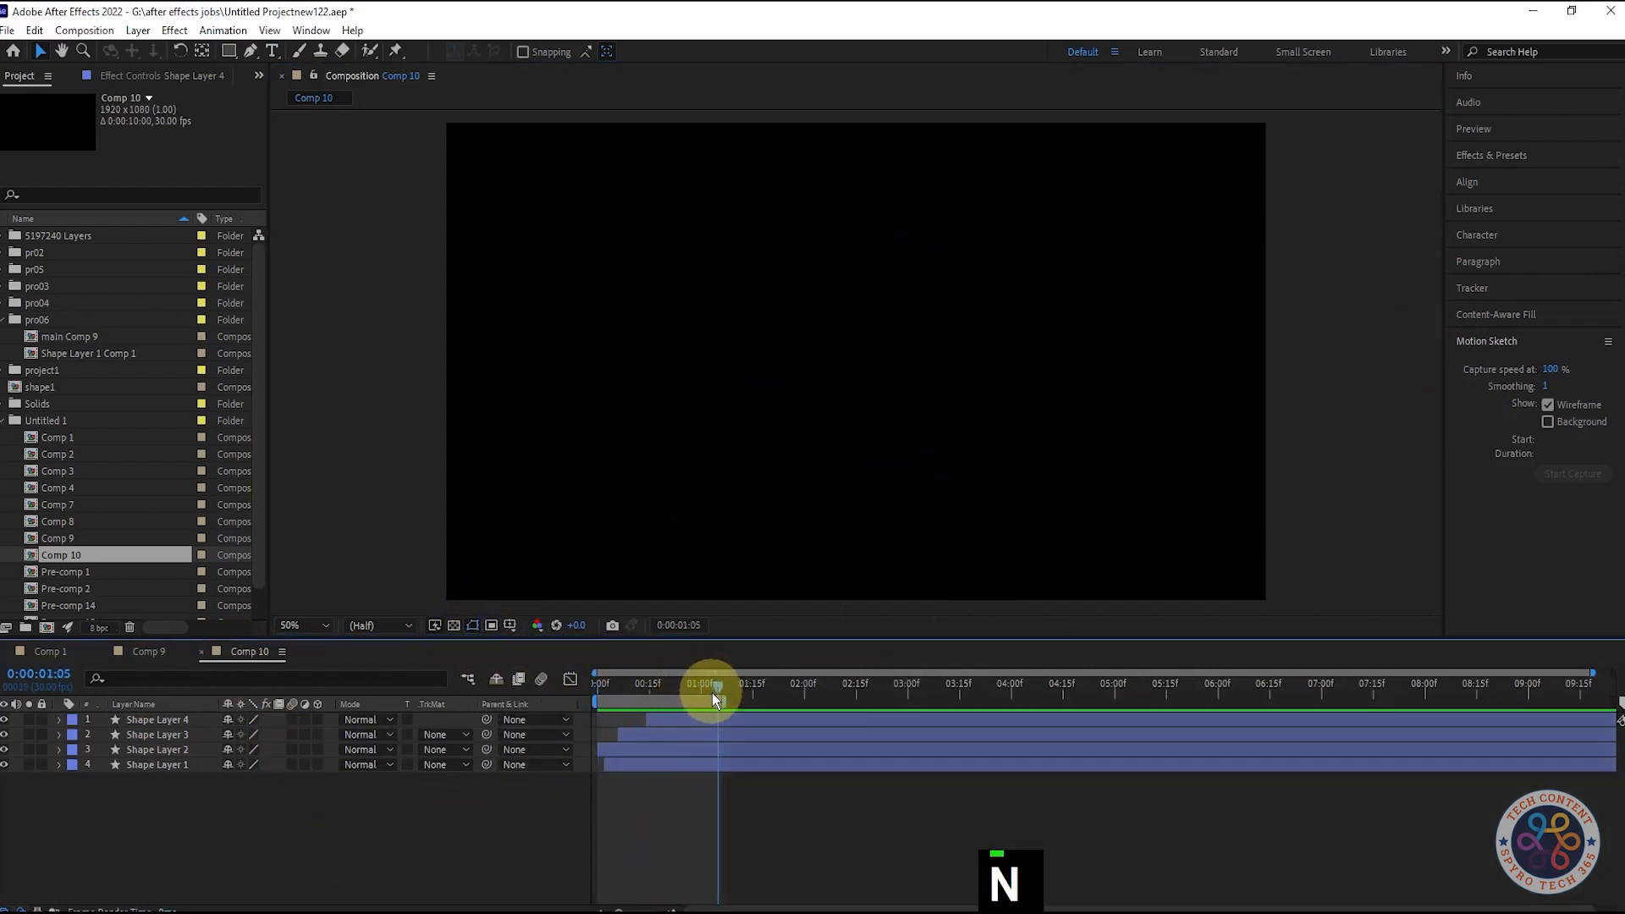
key("space")
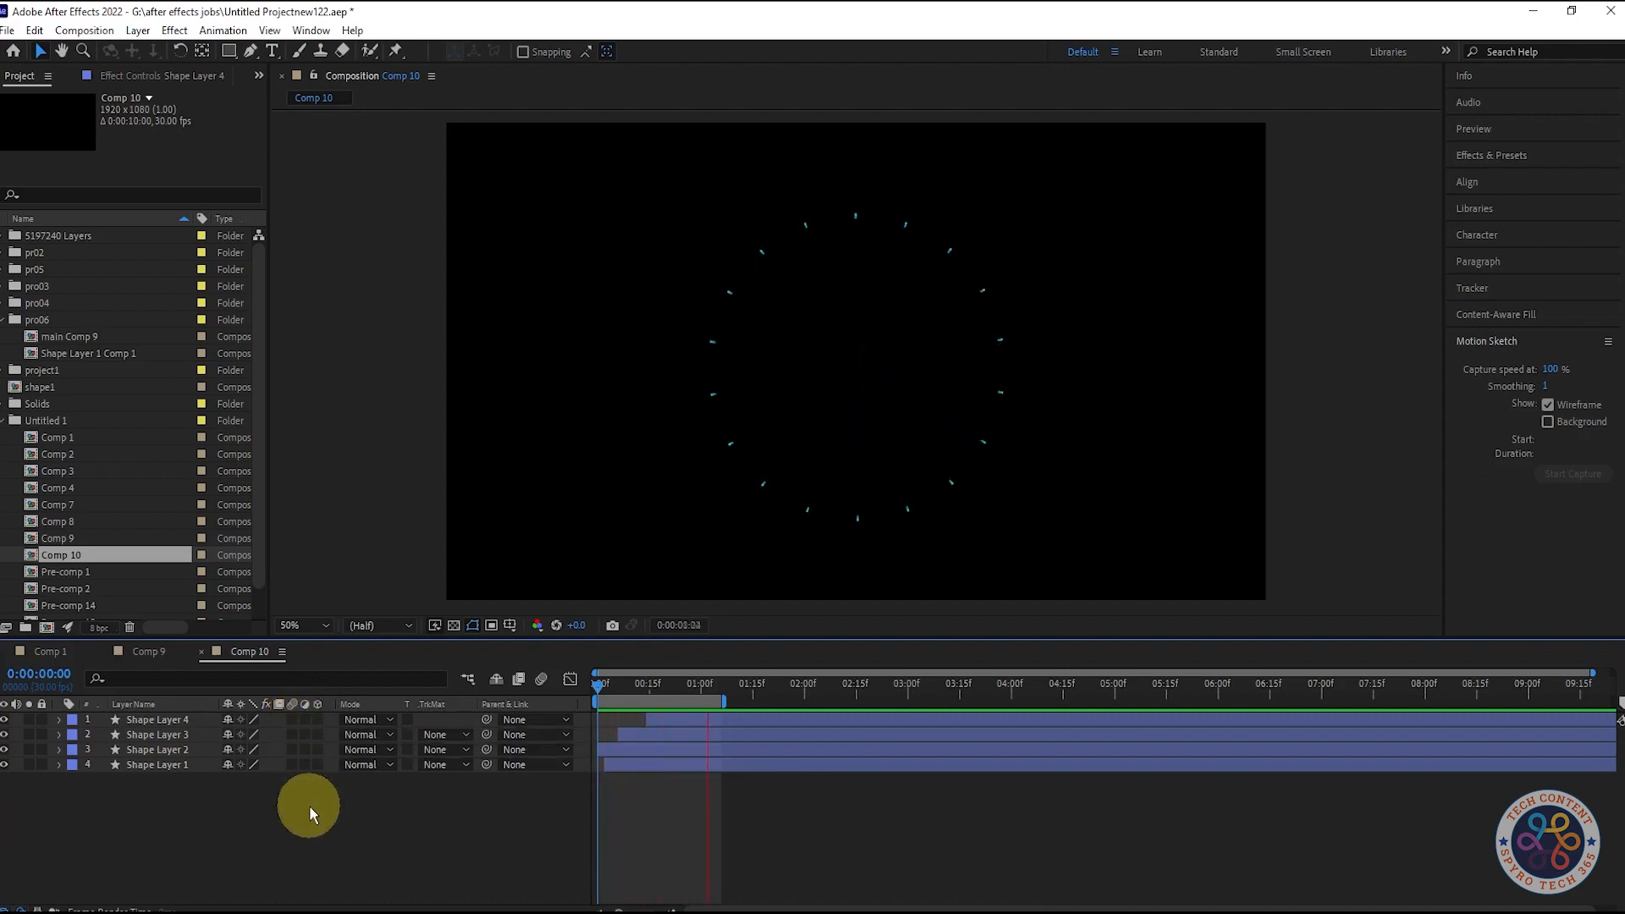
key("space")
key("space")
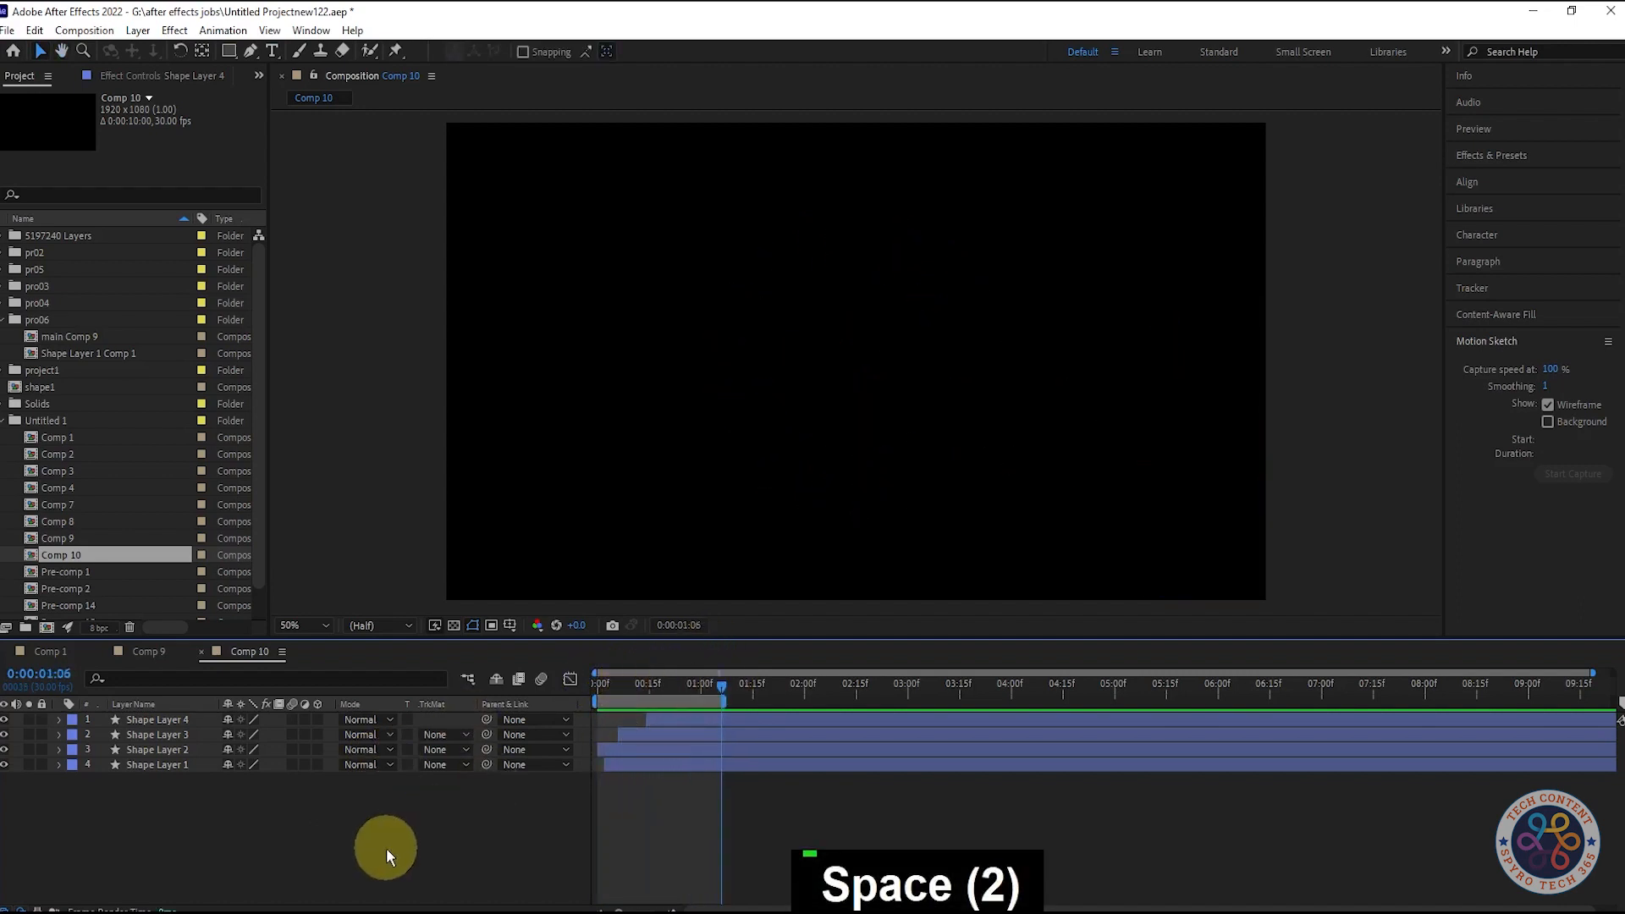
key("ctrl+s")
- Reveal Shape Layer 4's Rotation to offset its rays by 10°, then show Shape Layer 1's Scale
left_click(200, 651)
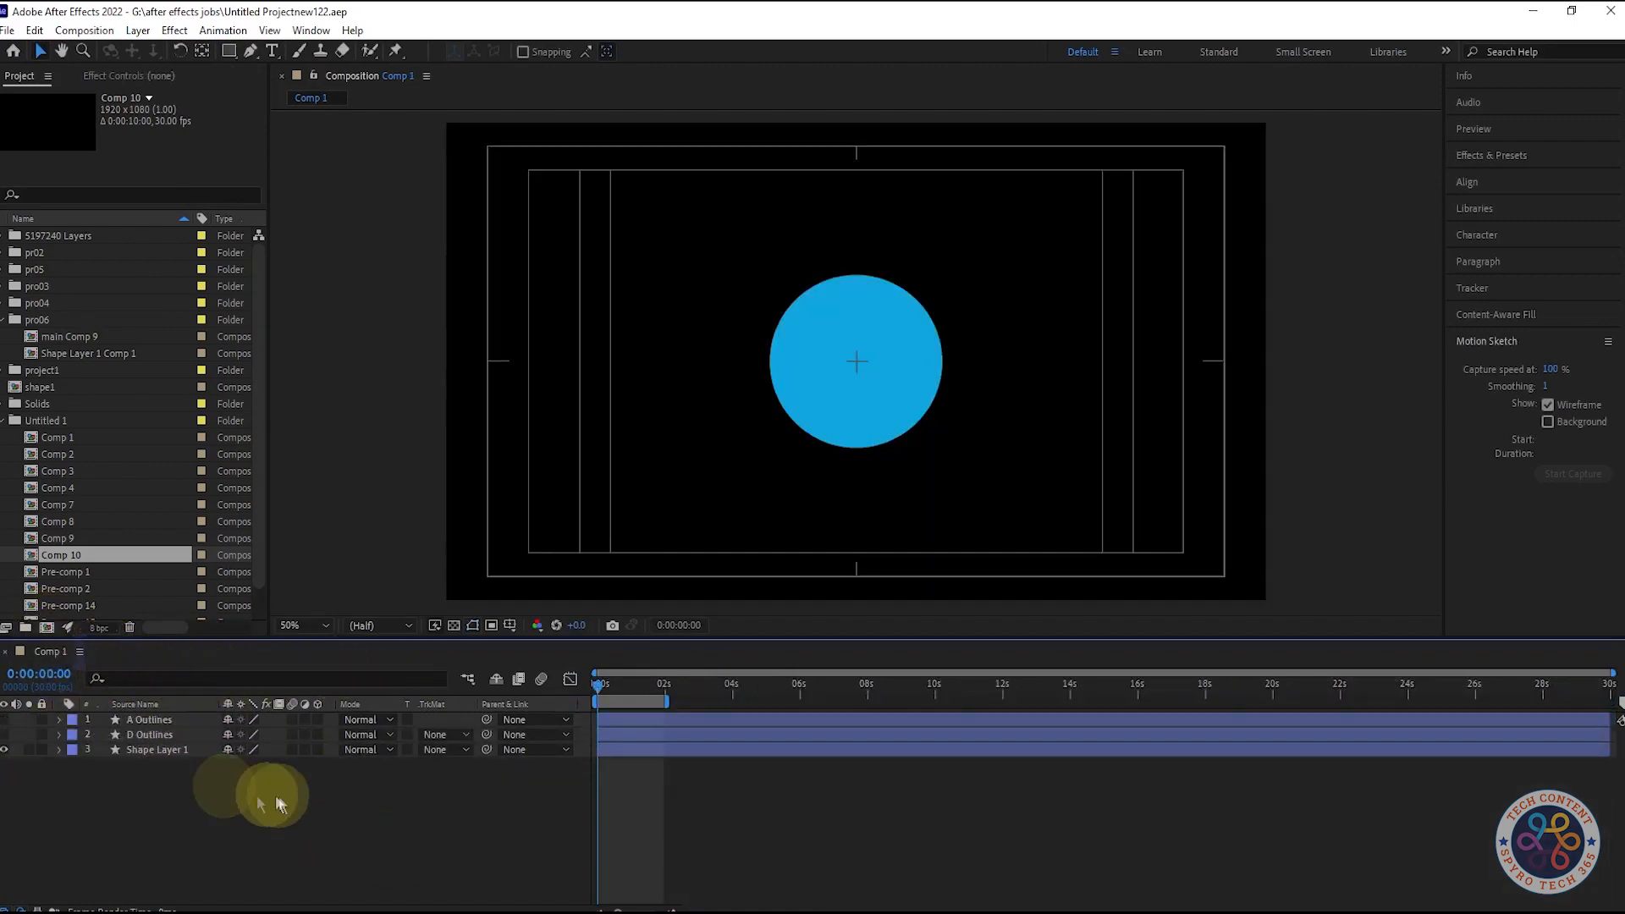
left_click_drag(603, 697, 657, 719)
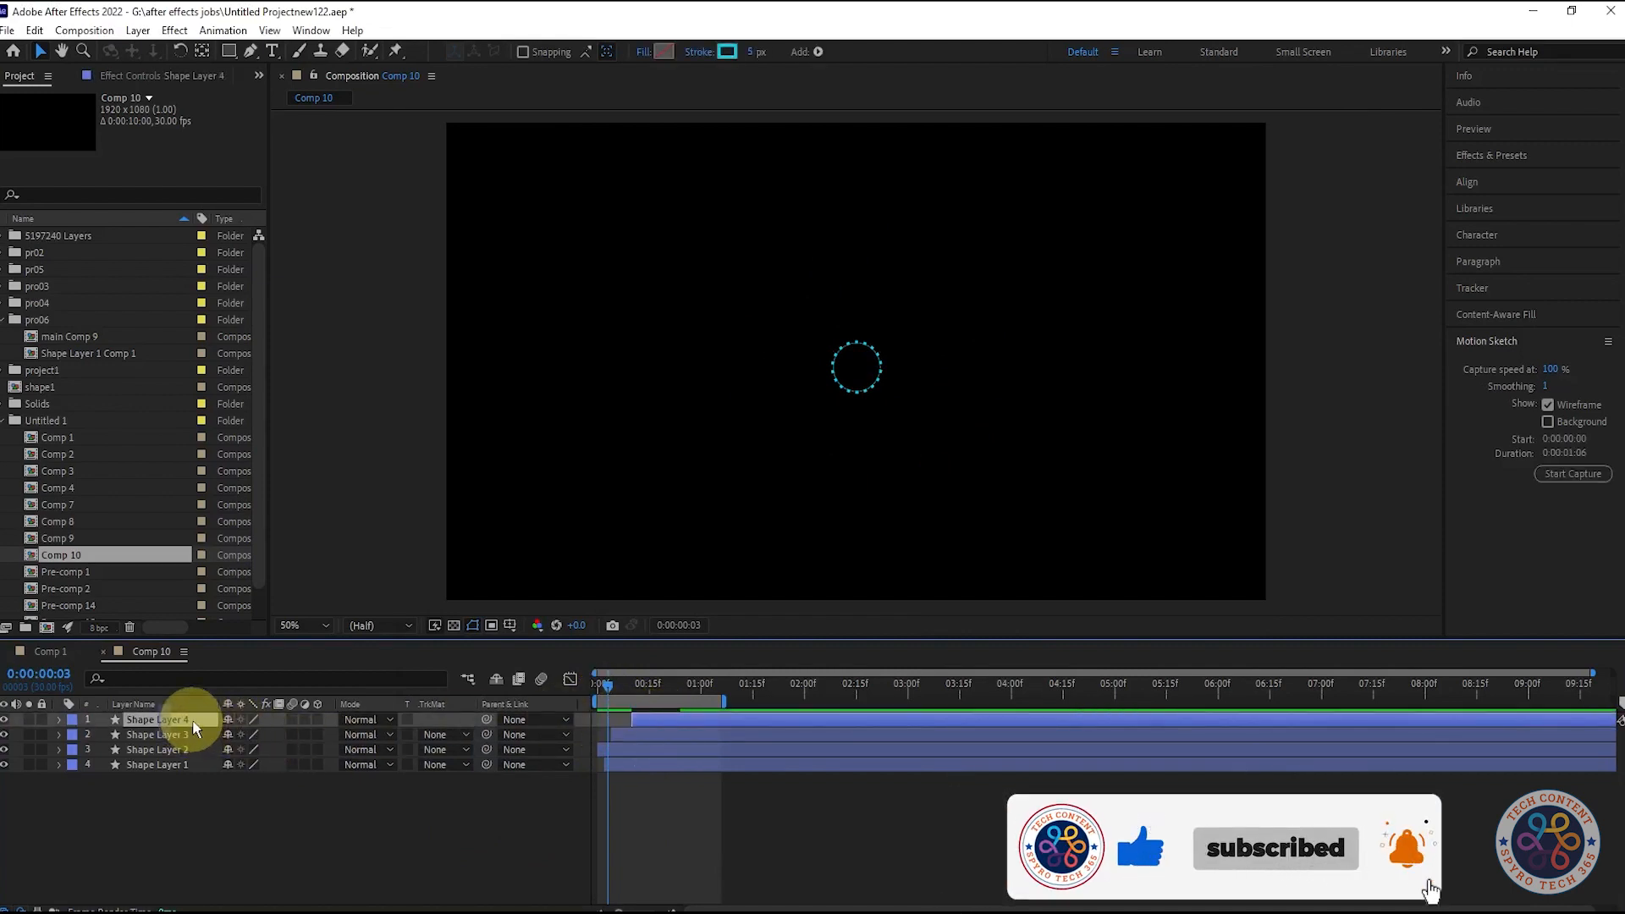
key("r")
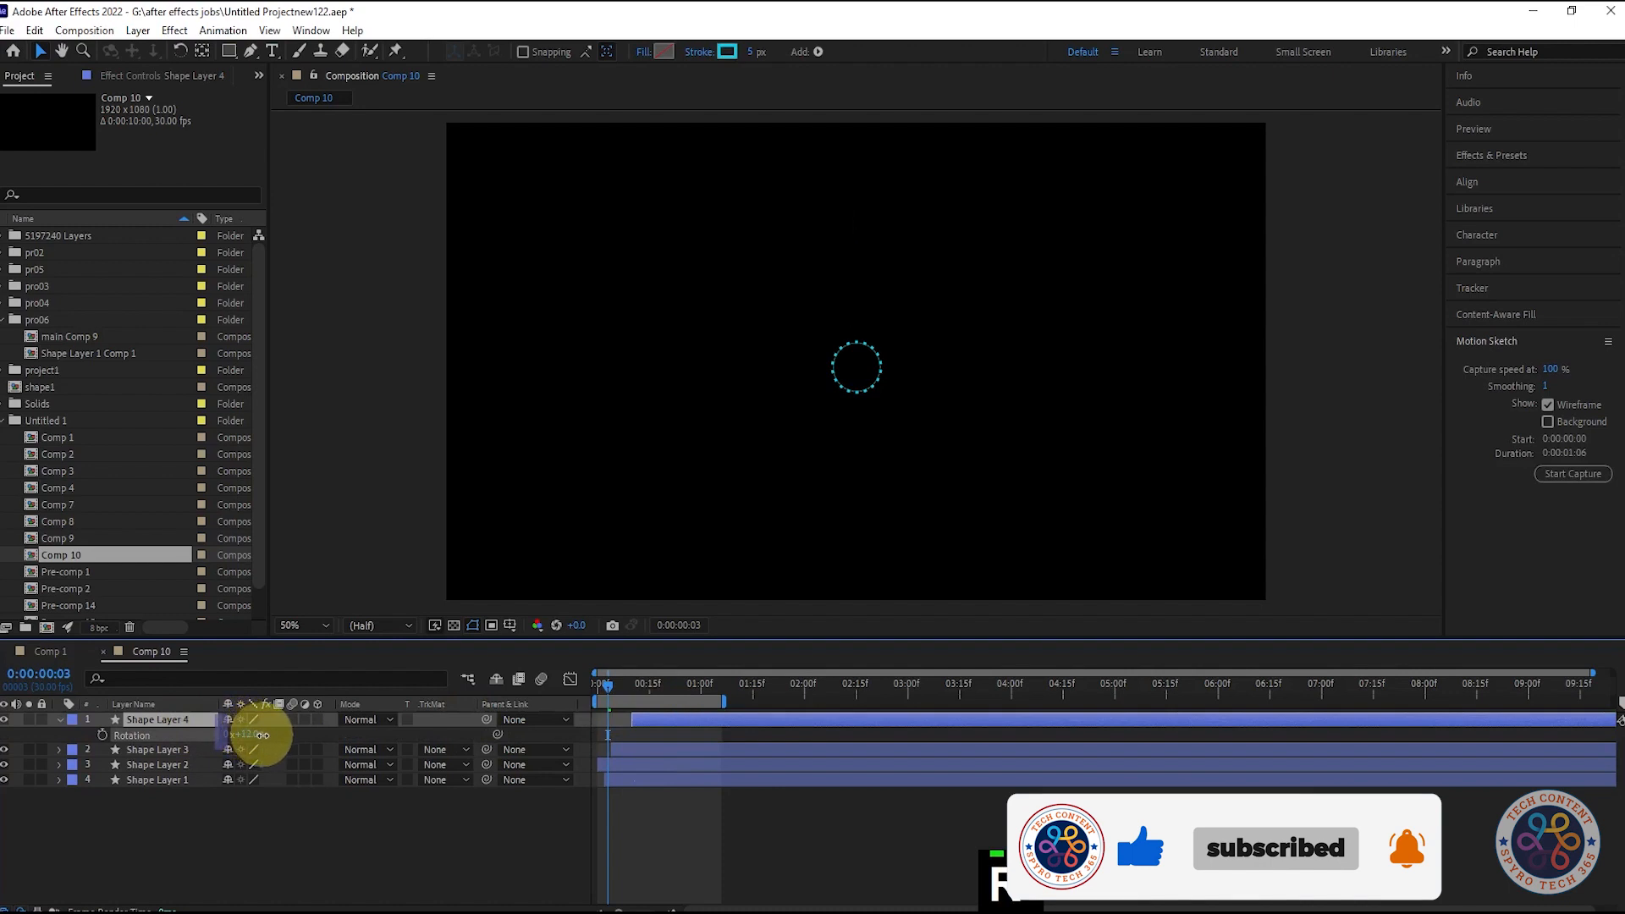
mouse_move(616, 682)
left_mouse_down()
mouse_move(676, 687)
mouse_move(638, 692)
left_mouse_up()
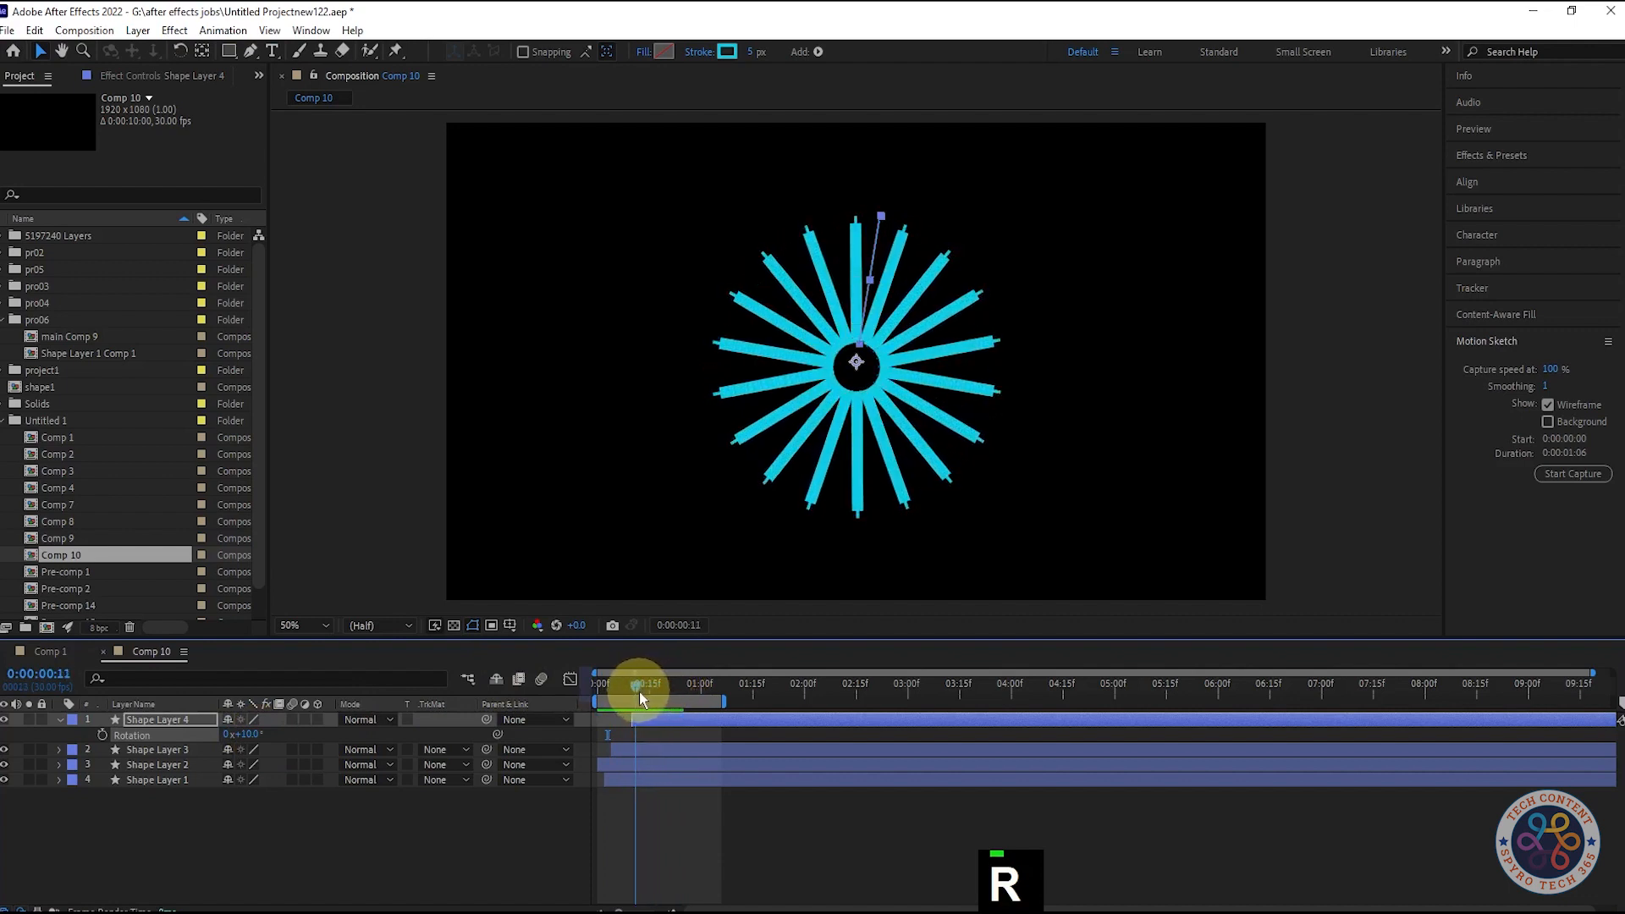
left_click(199, 779)
key("s")
left_click_drag(283, 794, 299, 796)
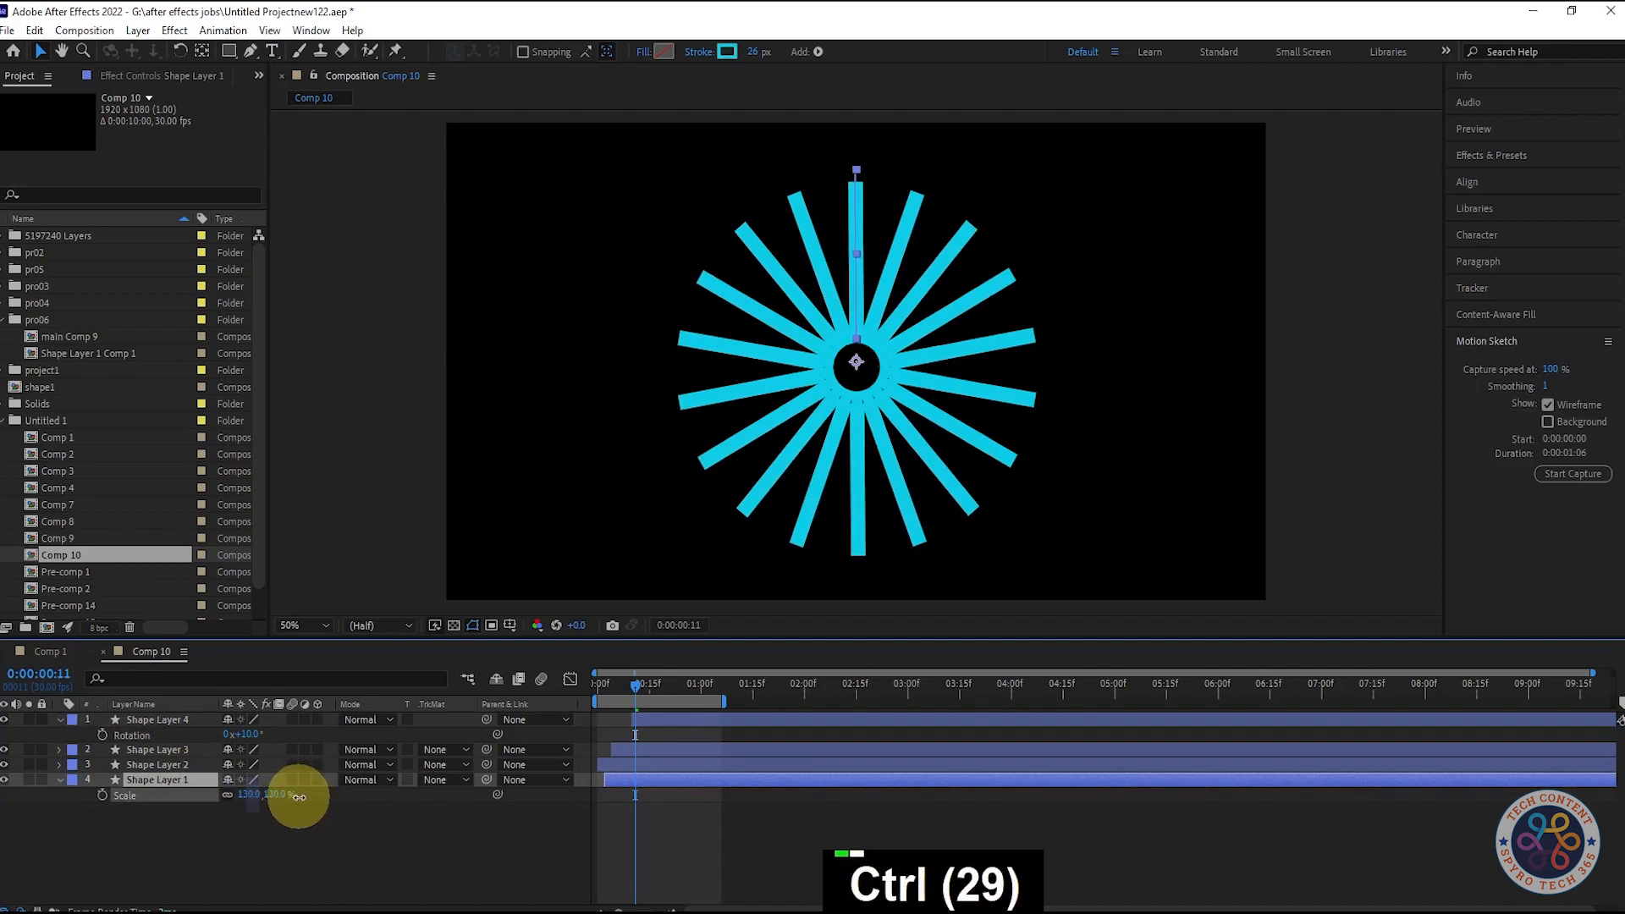
left_click_drag(656, 685, 495, 689)
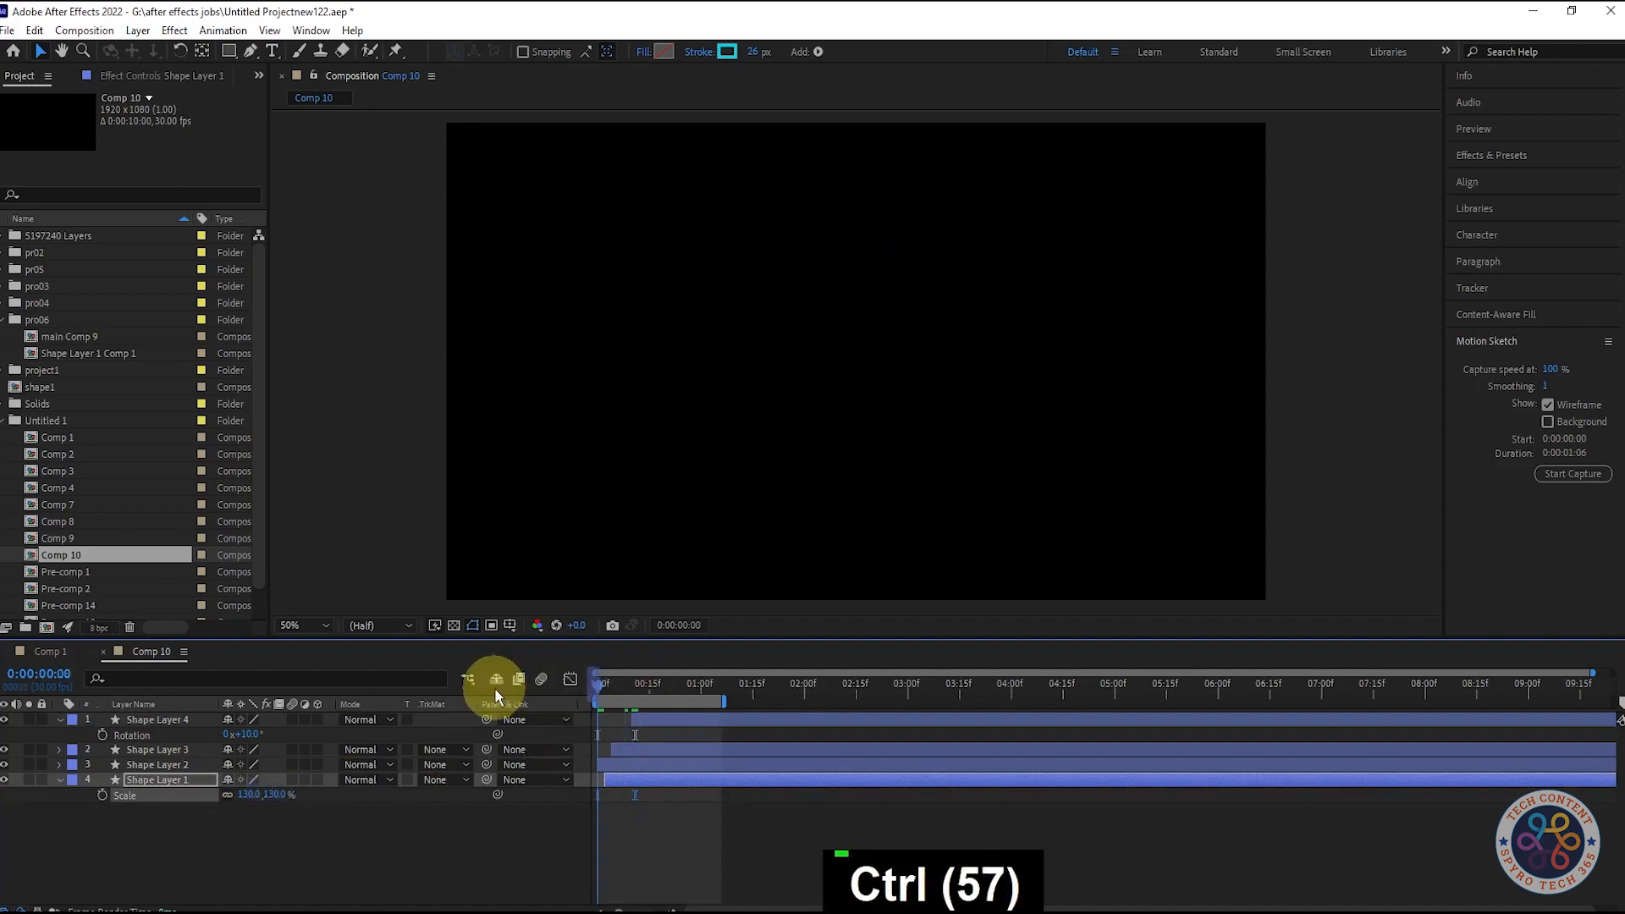
left_click(464, 826)
key("space")
key("space")
key("space")
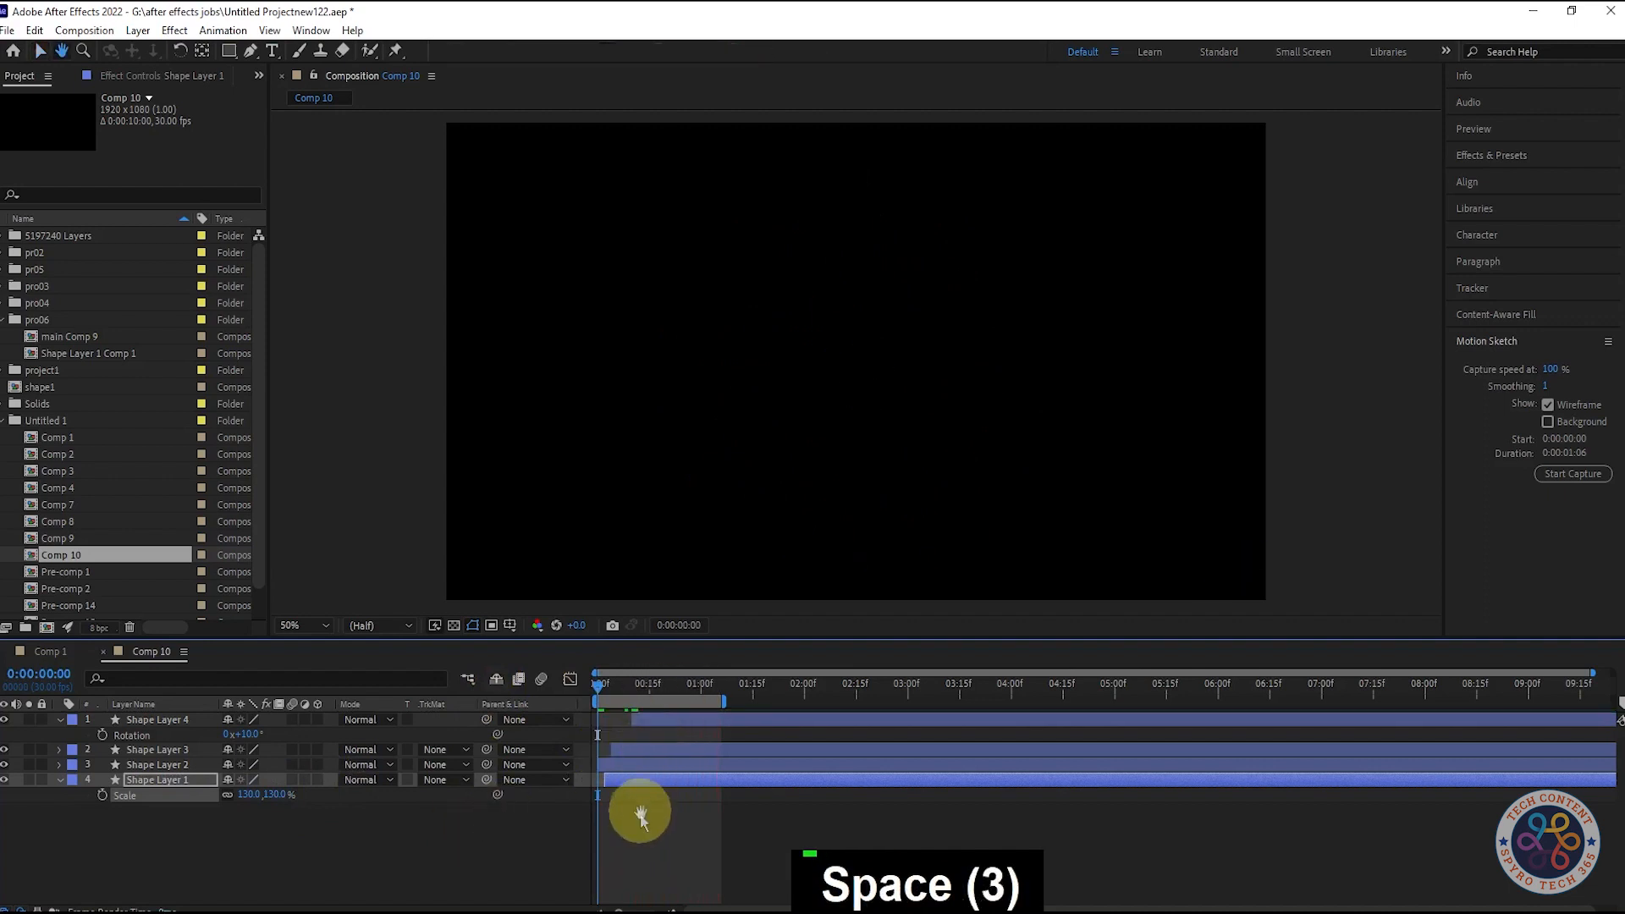
key("space")
left_click_drag(601, 669, 653, 699)
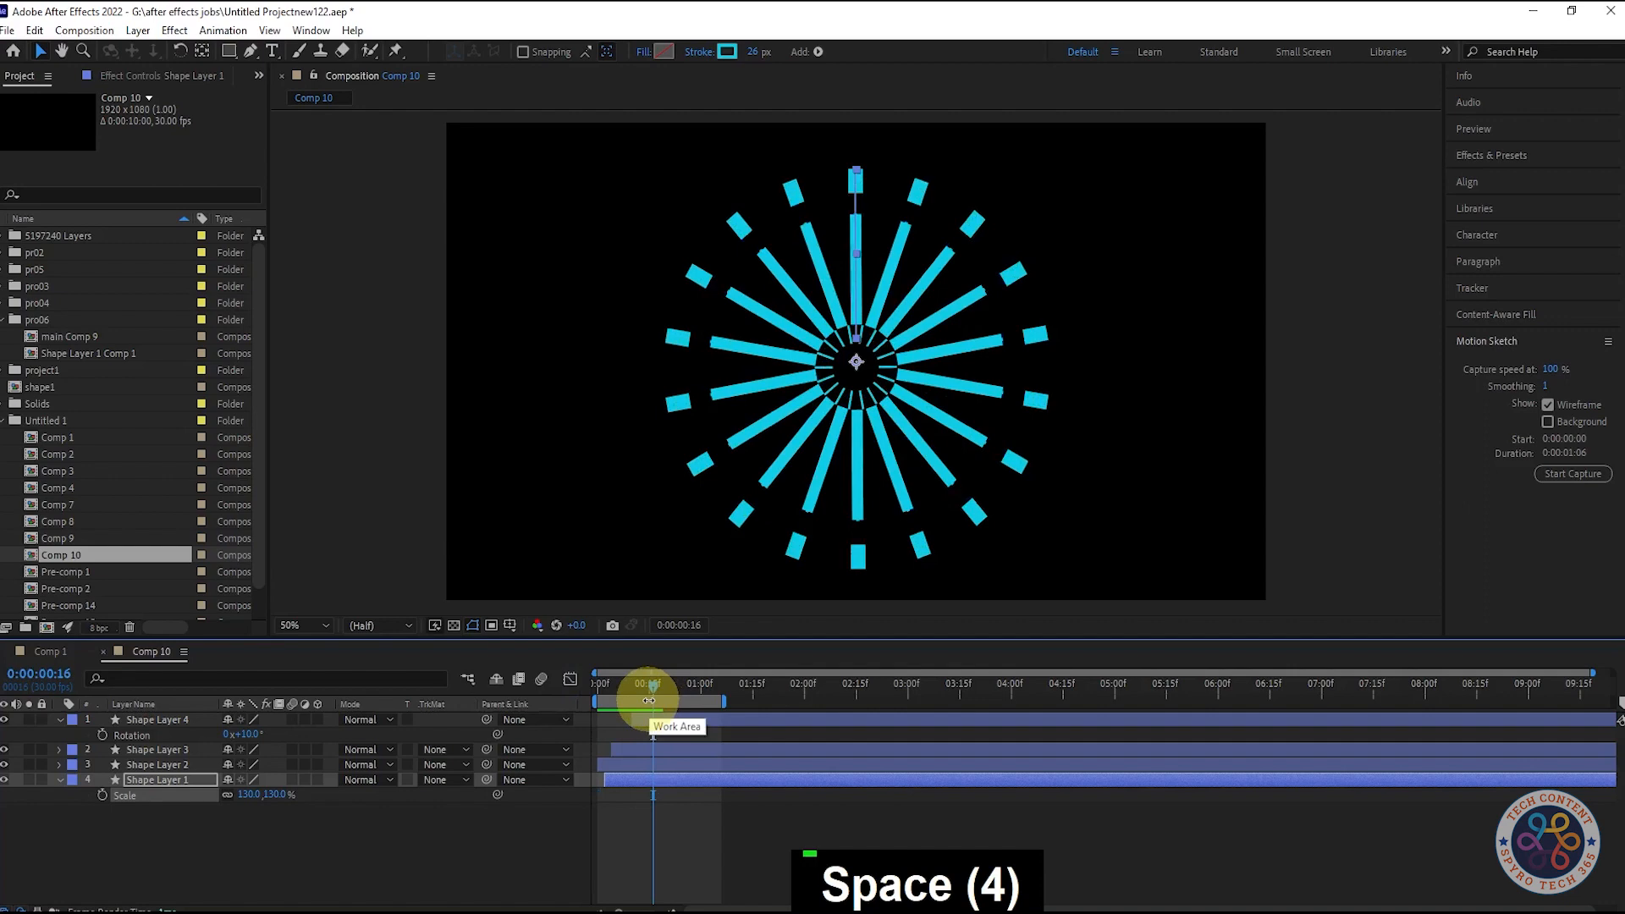
mouse_move(651, 694)
left_mouse_down()
mouse_move(591, 688)
mouse_move(660, 701)
left_mouse_up()
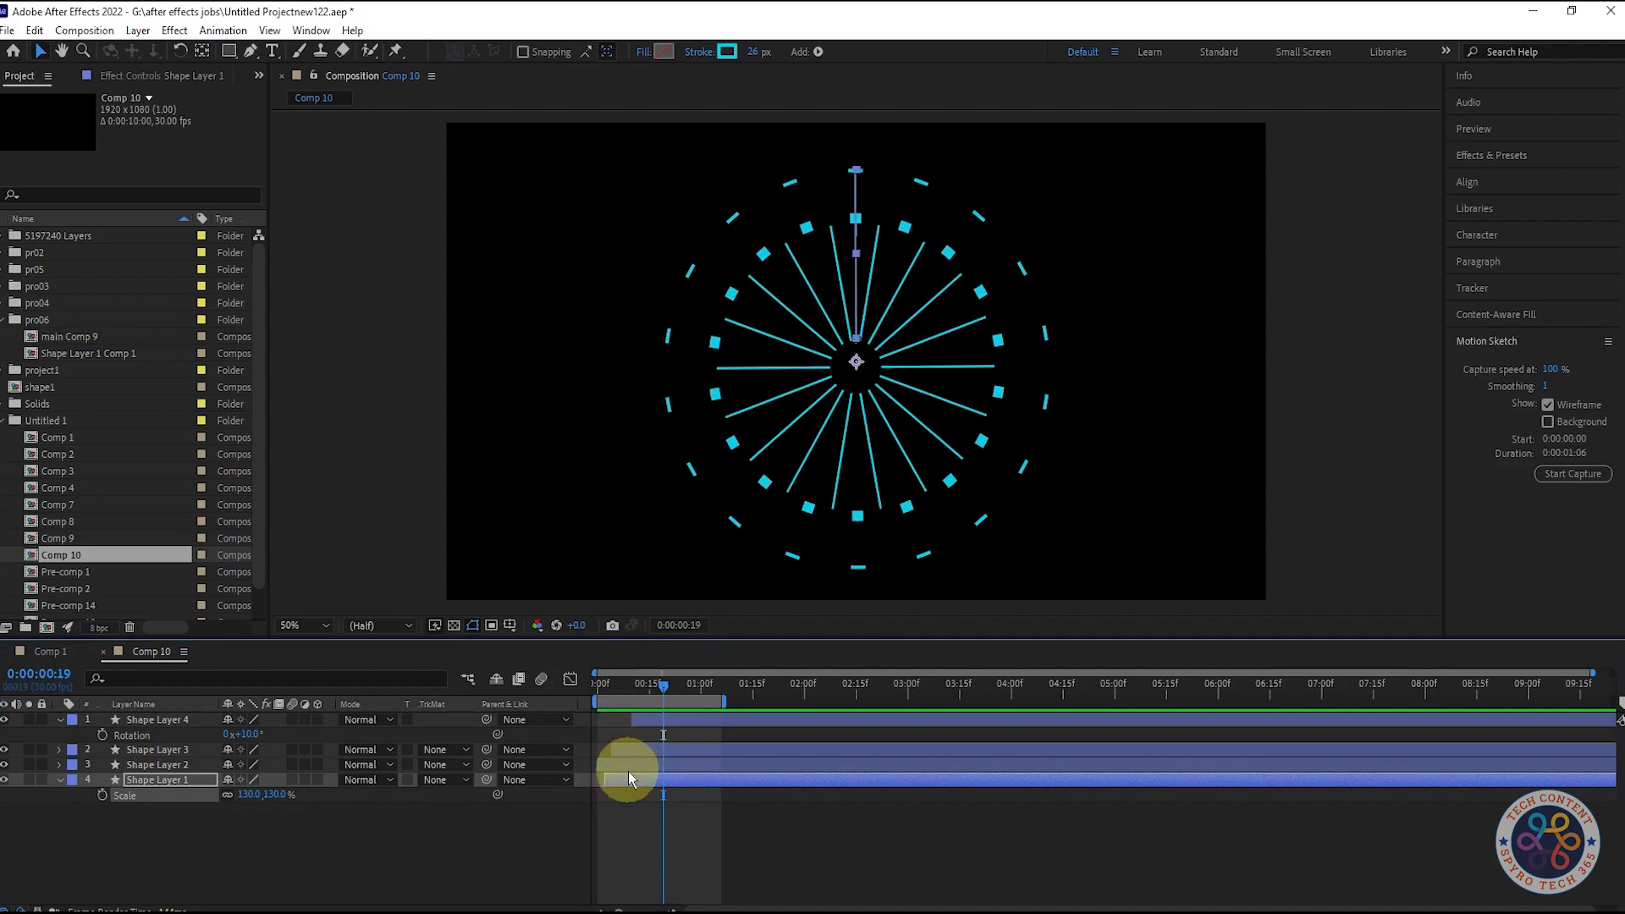
left_click(281, 795)
type("100")
left_click(393, 823)
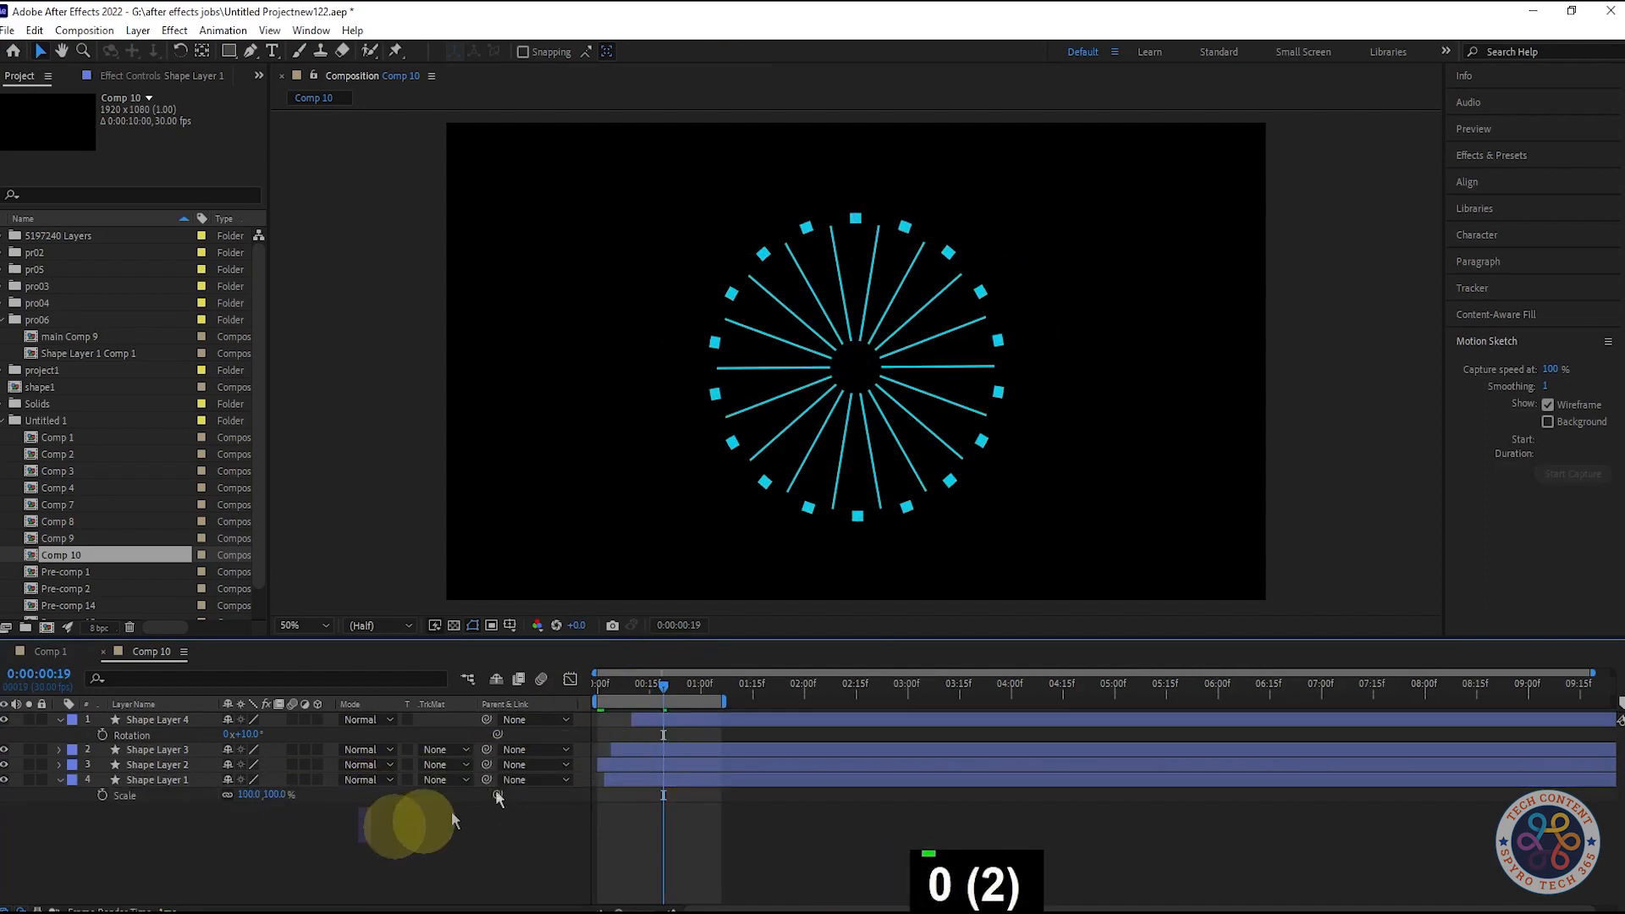
mouse_move(689, 692)
left_mouse_down()
mouse_move(592, 693)
mouse_move(662, 691)
left_mouse_up()
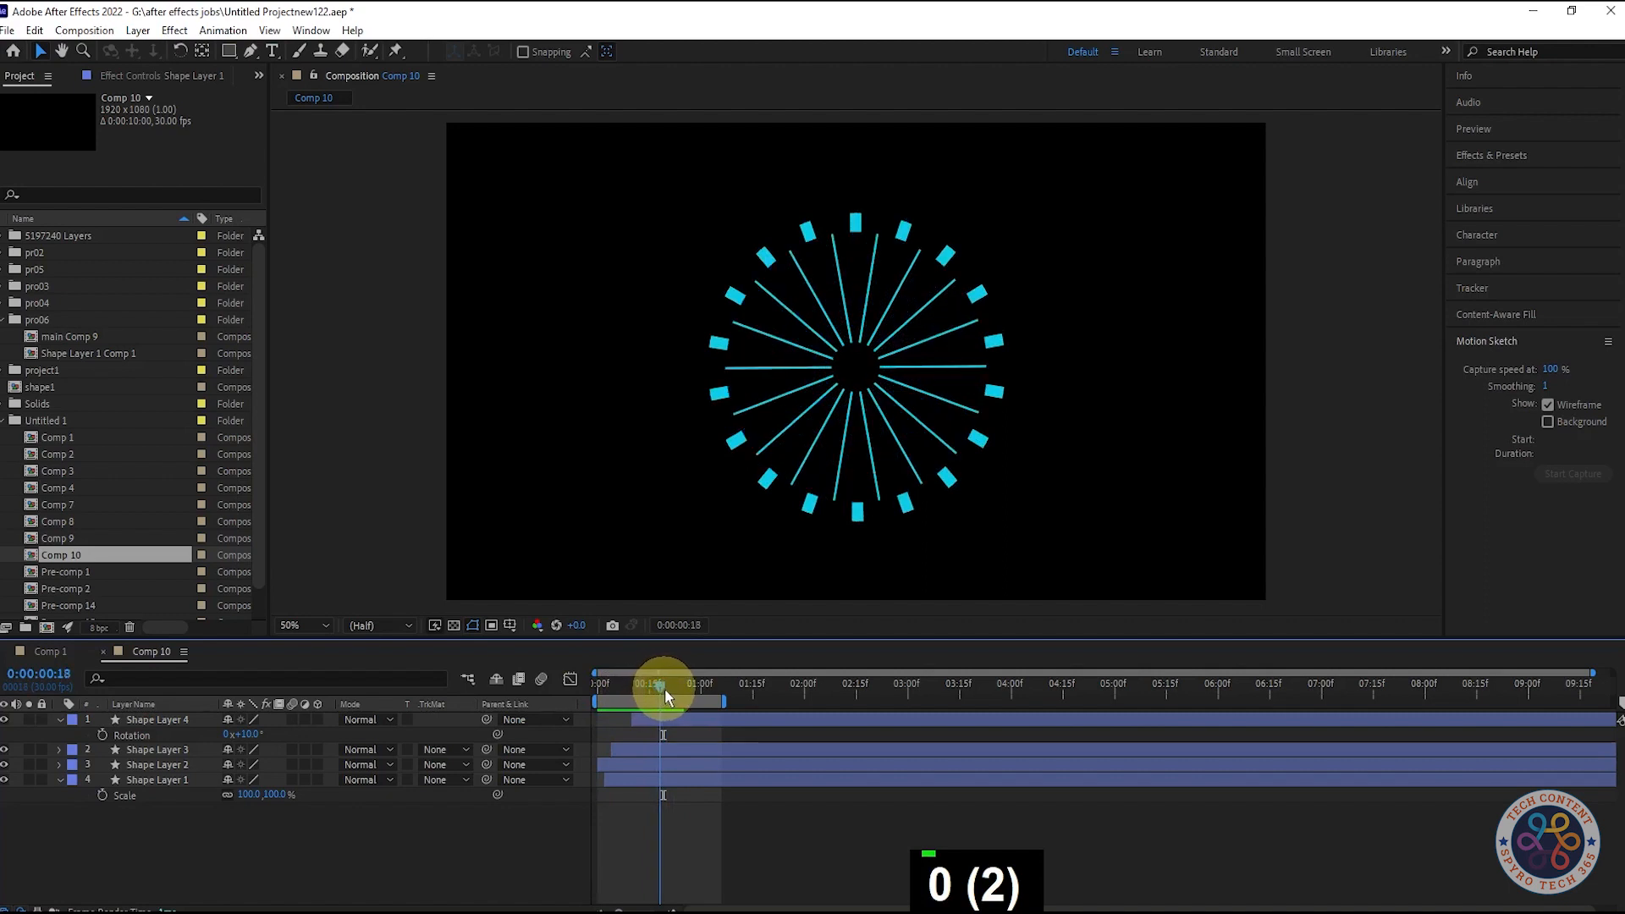
left_click_drag(664, 682, 632, 684)
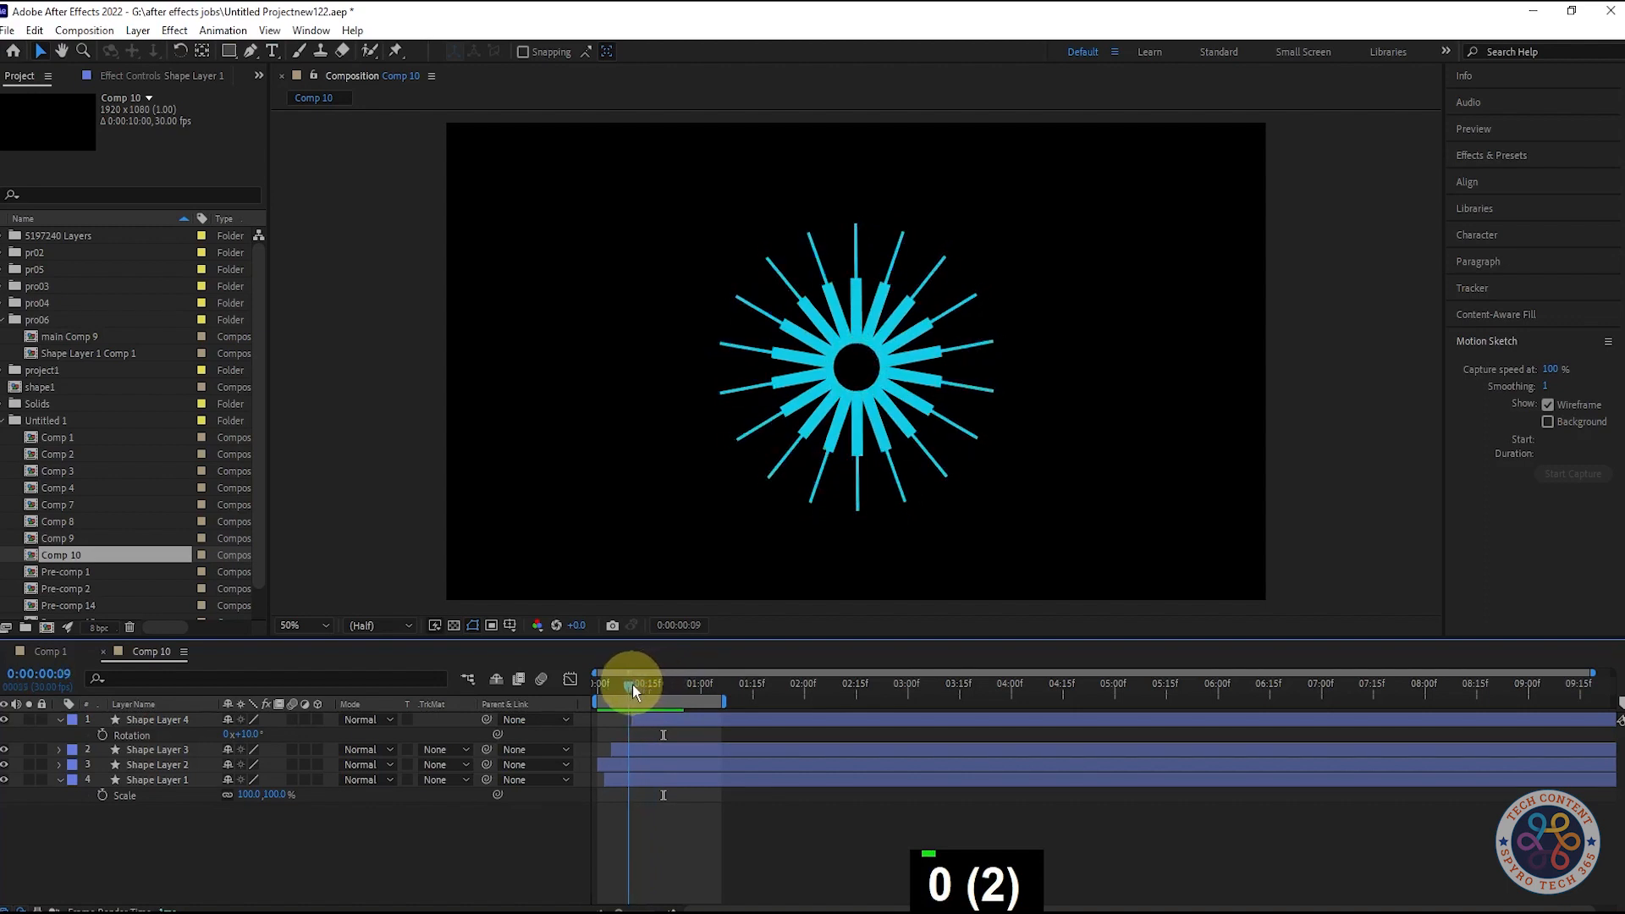
left_click_drag(632, 683, 580, 696)
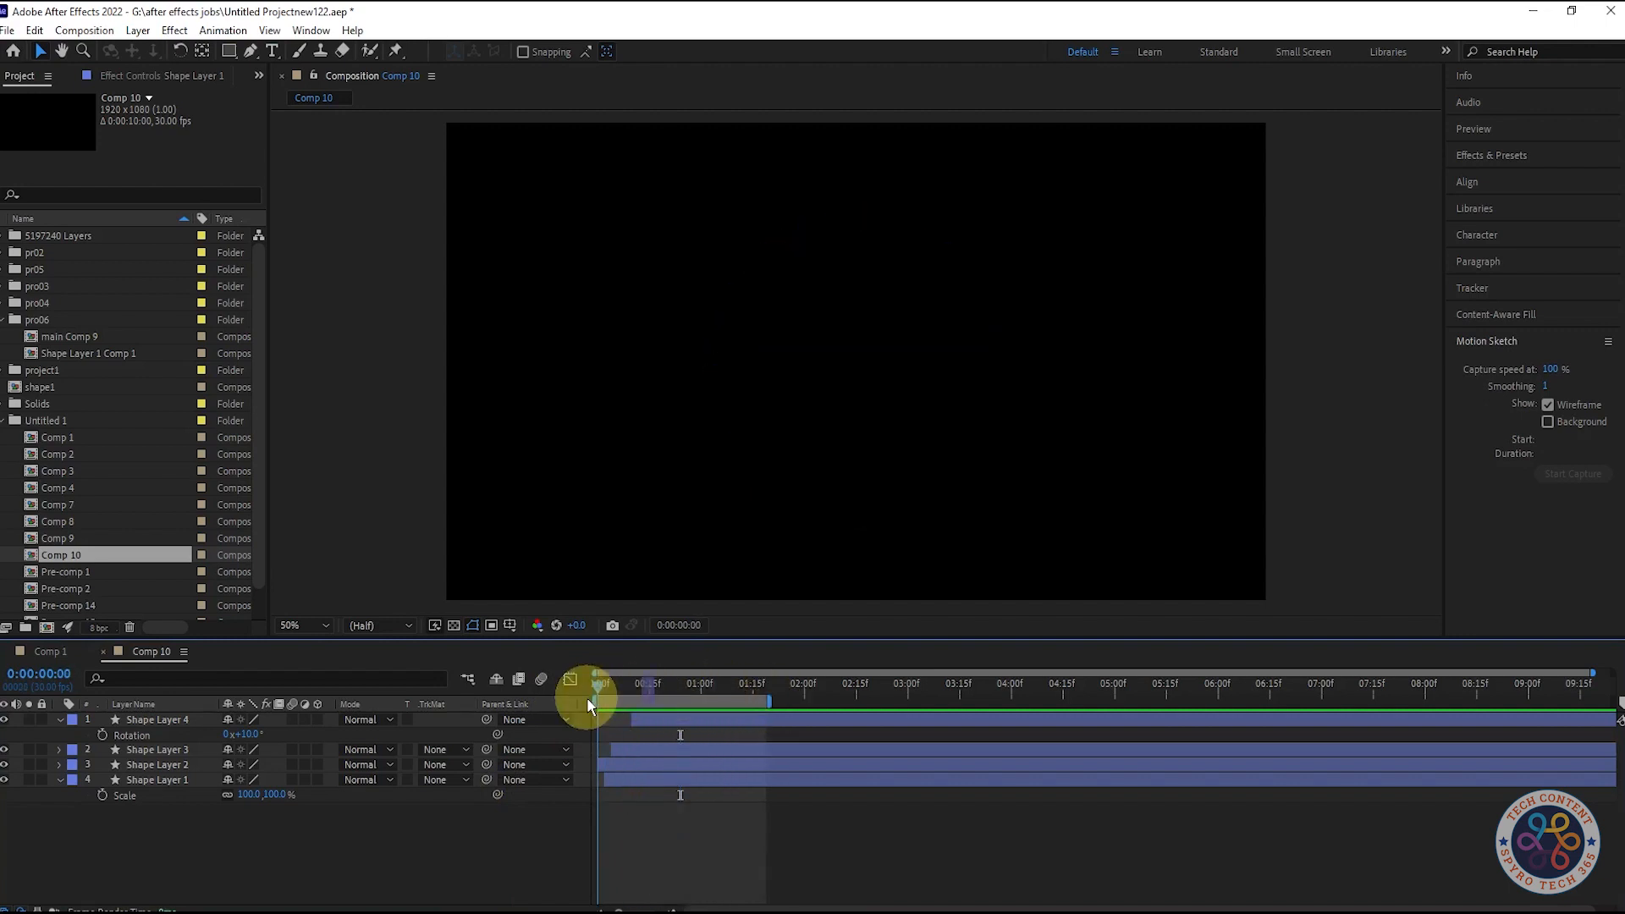
- Drag Shape Layer 2 below Shape Layer 1 and collapse Shape Layer 1's properties
left_click(667, 779)
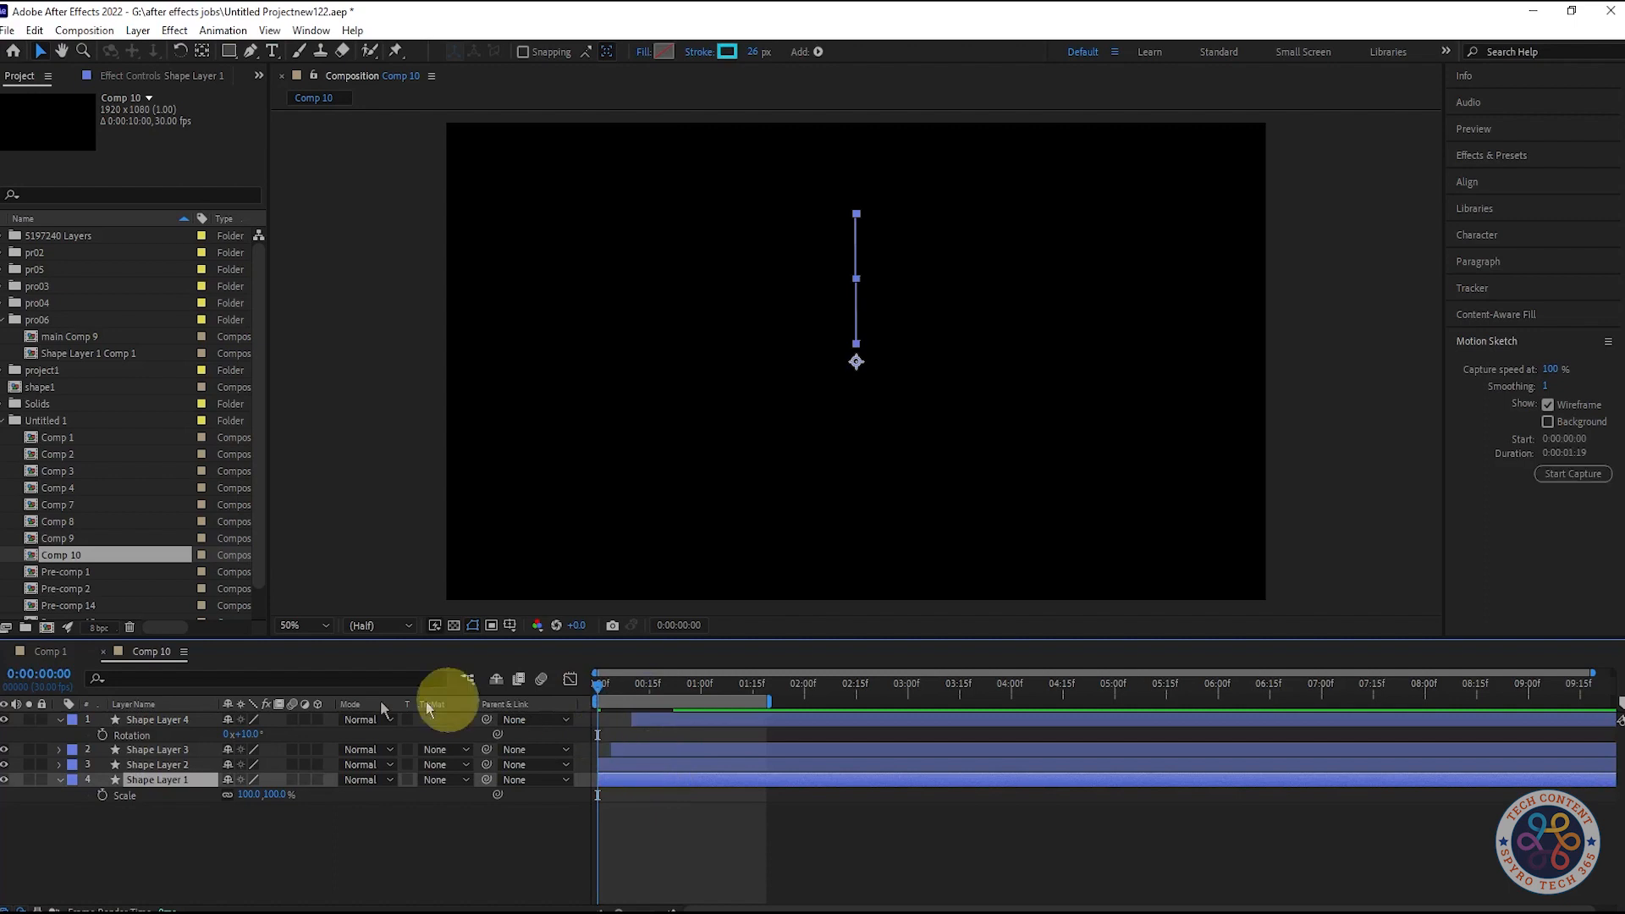
left_click(185, 765)
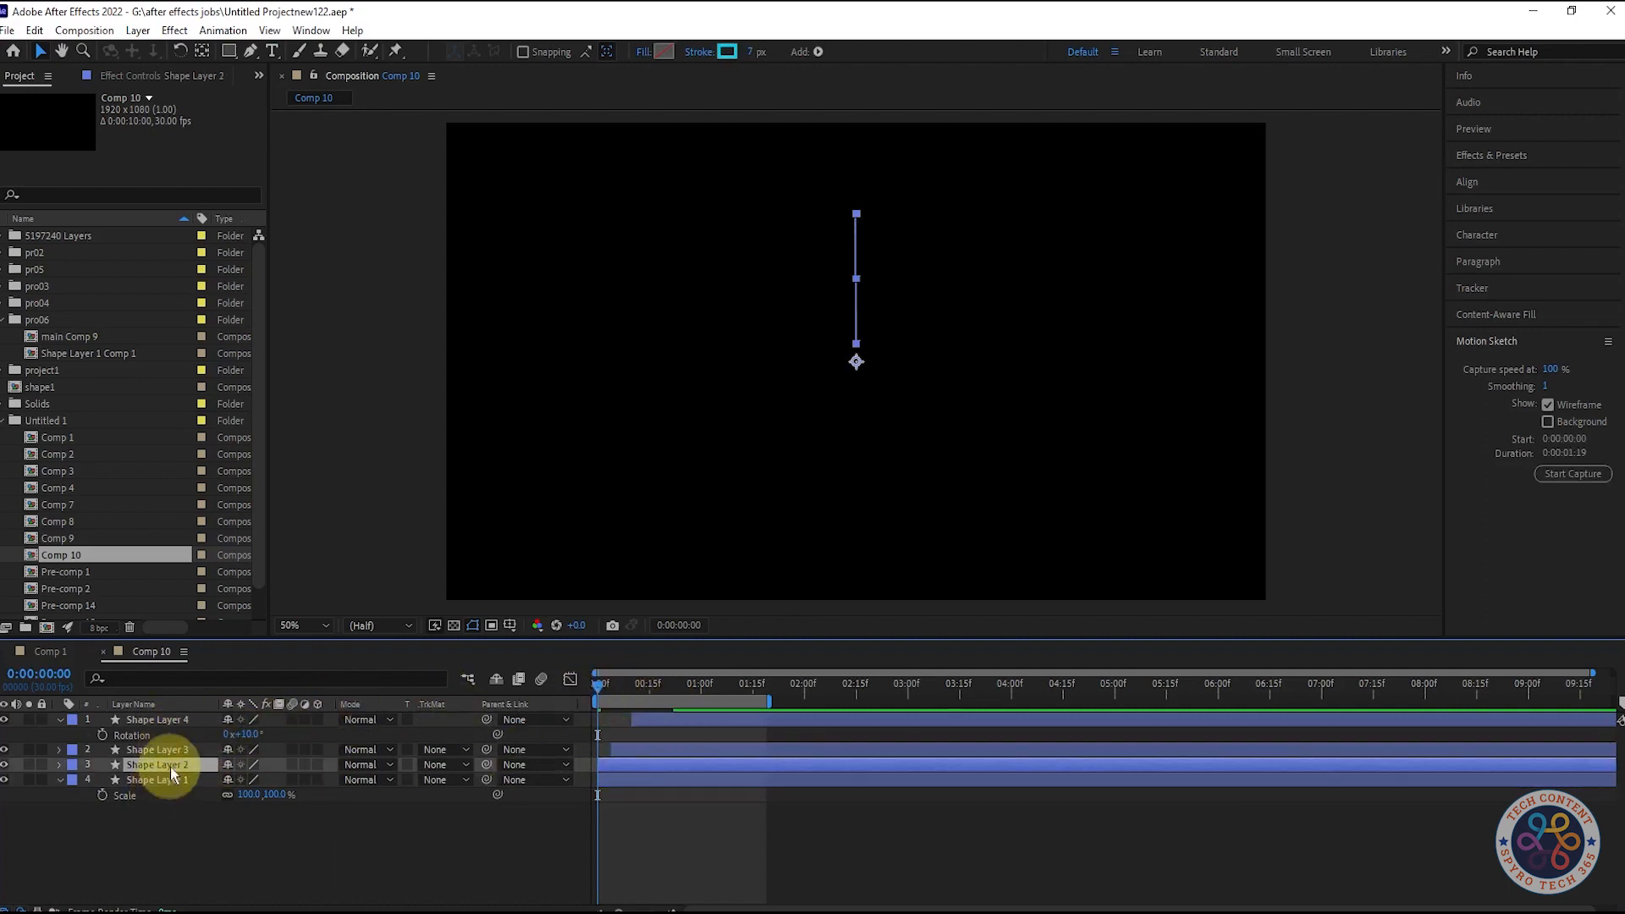
left_click_drag(174, 761, 167, 787)
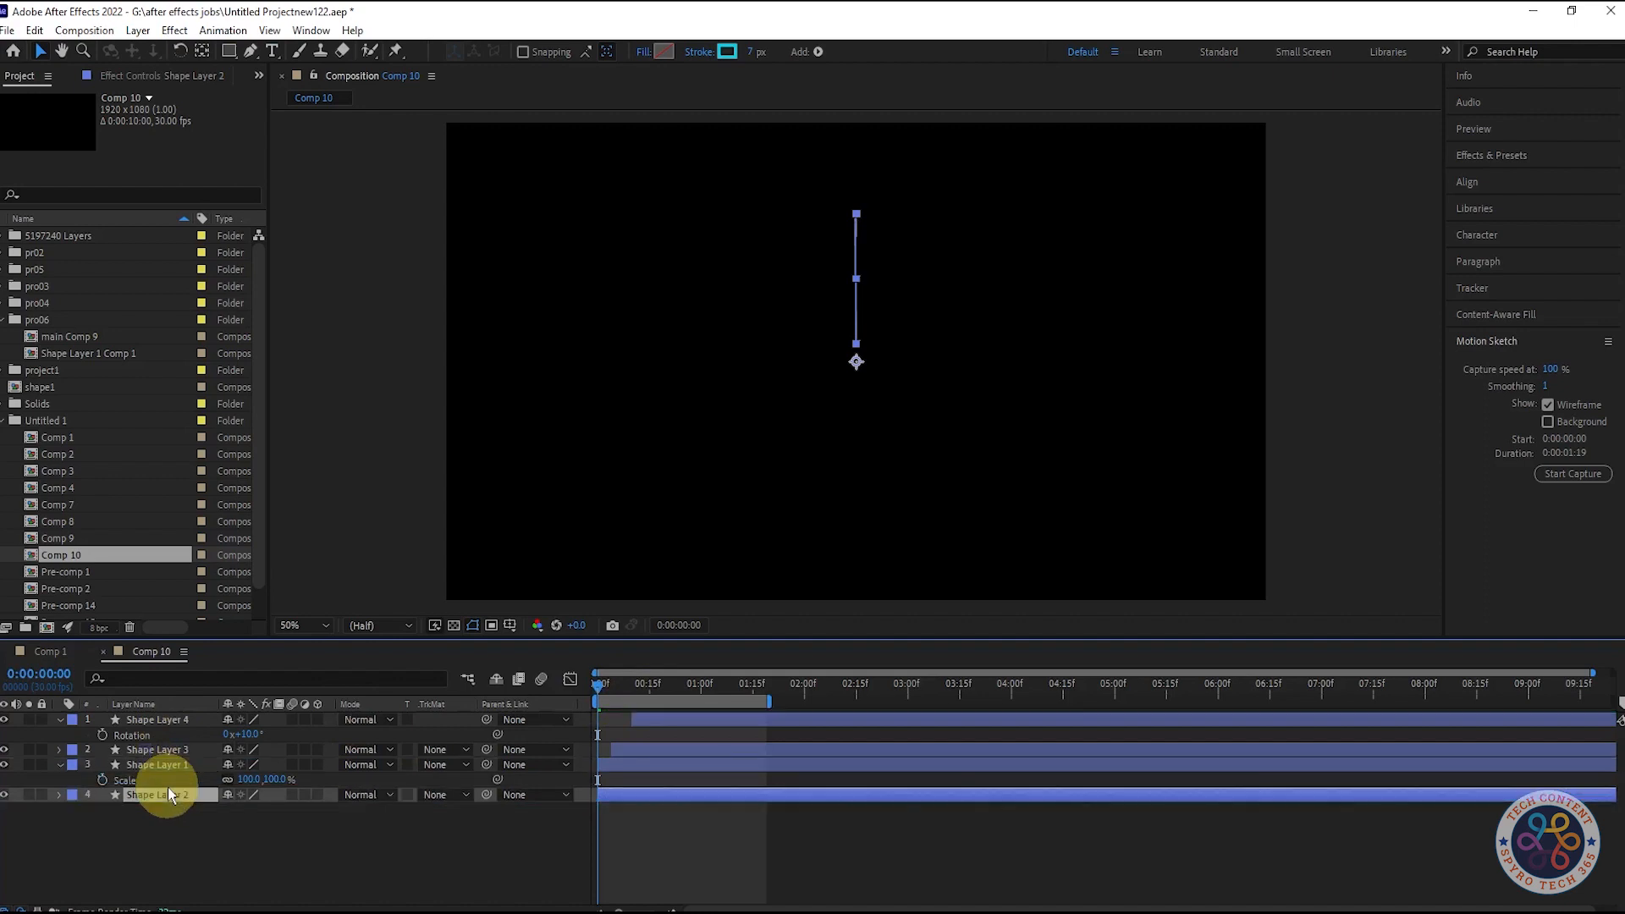
left_click(63, 767)
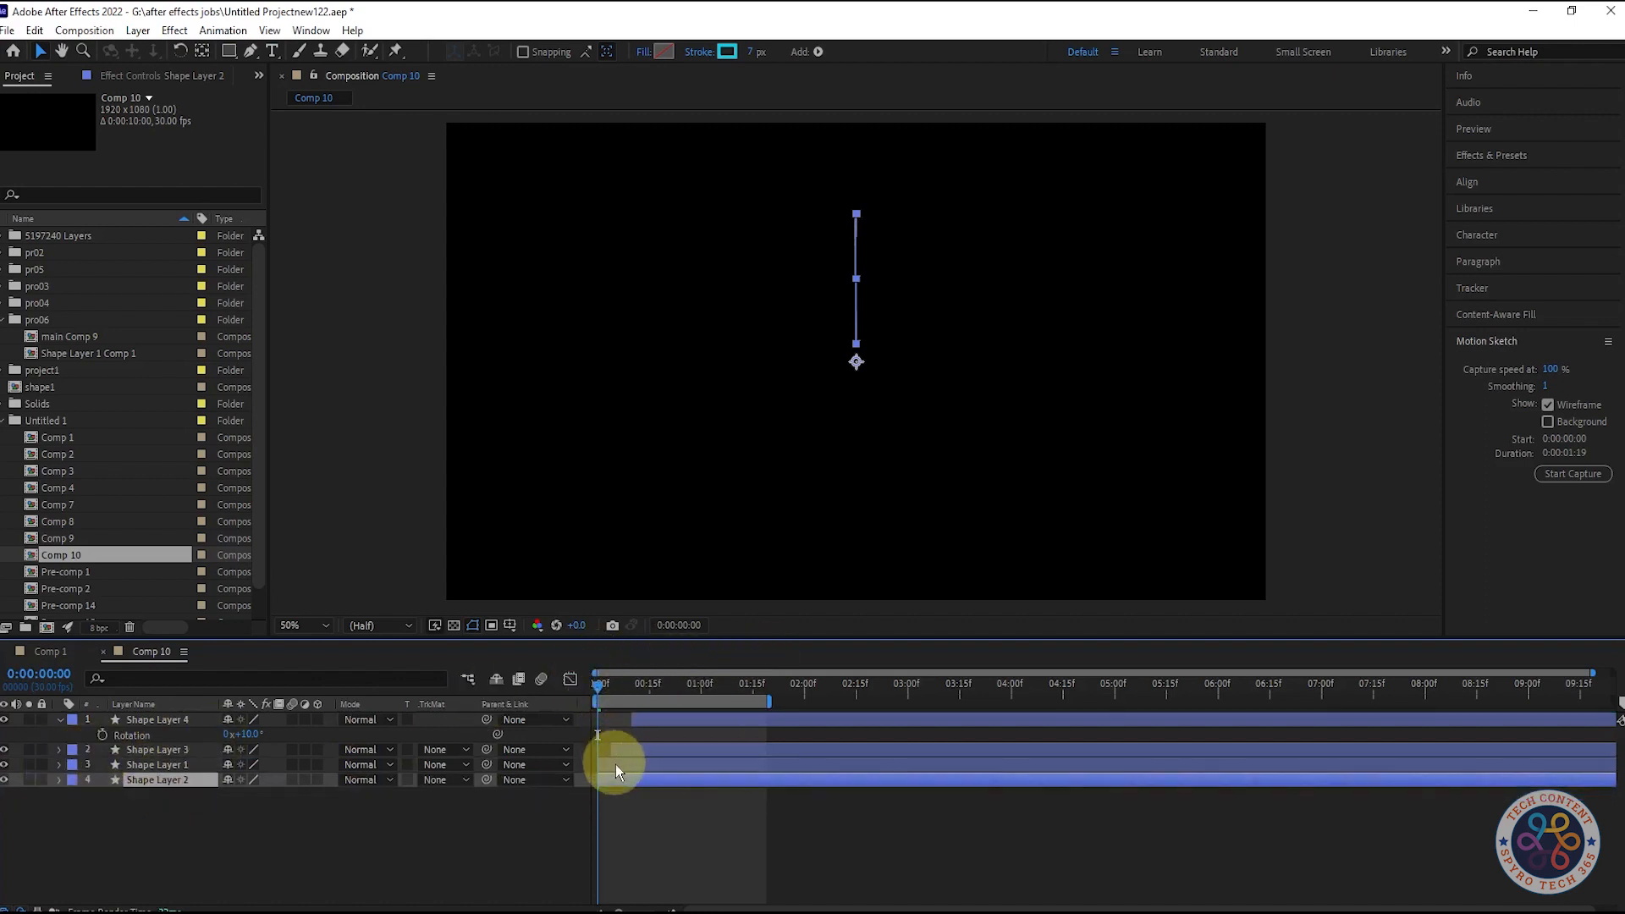
left_click(616, 764)
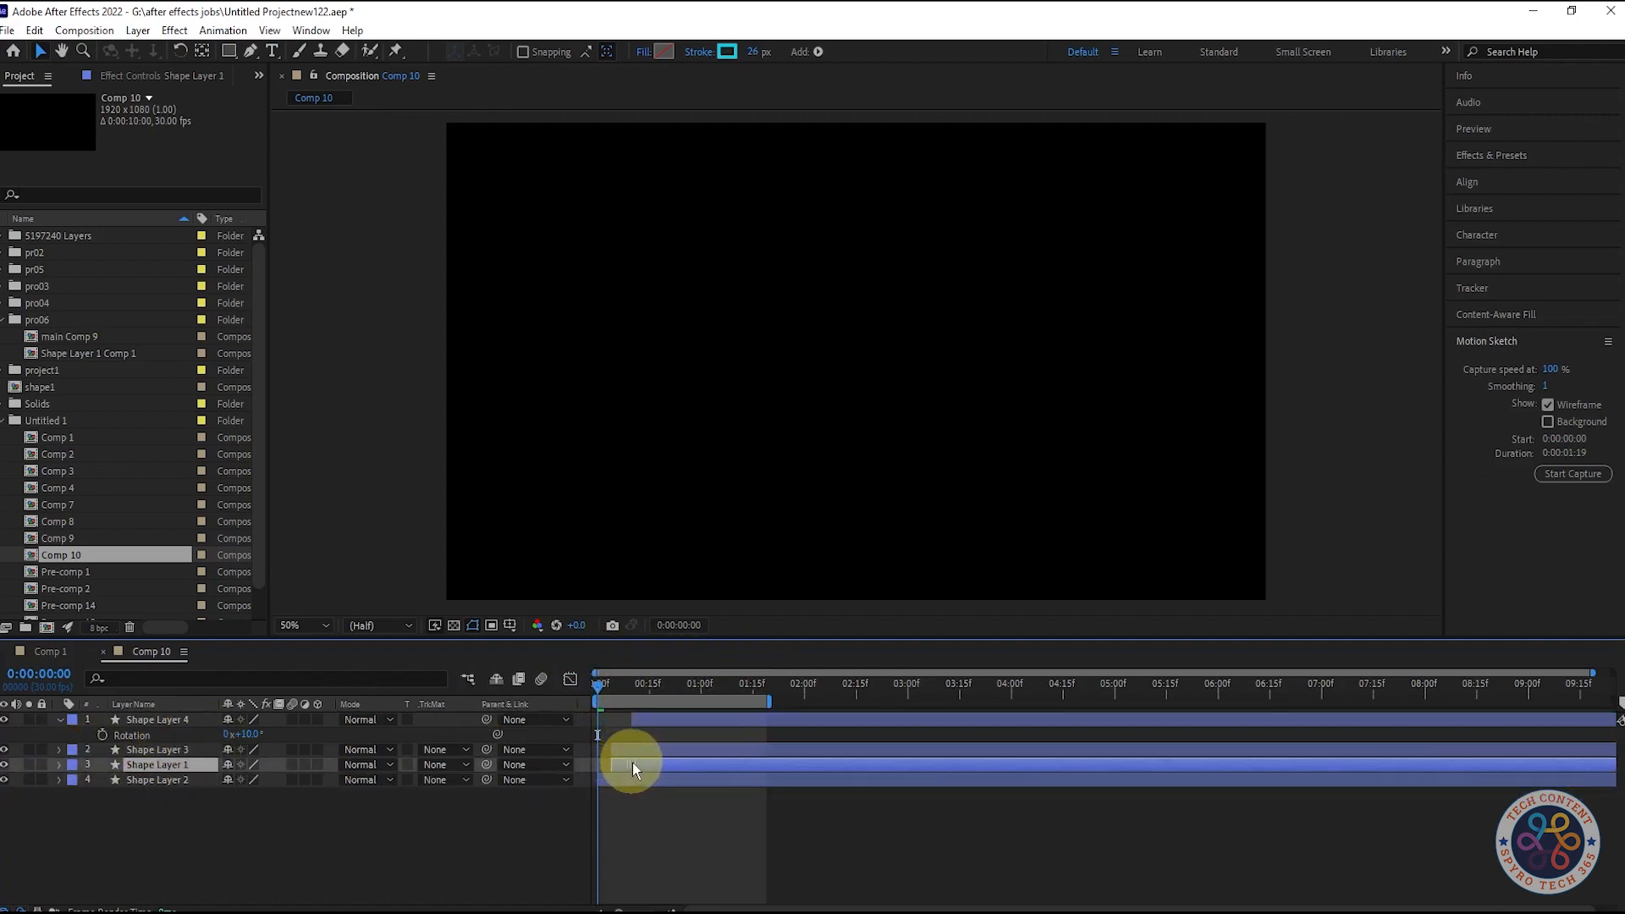
left_click(188, 775)
- Select Shape Layer 3 for its 7 px stroke and check the burst at frames 16 and 4
left_click_drag(608, 690, 668, 704)
left_click(176, 750)
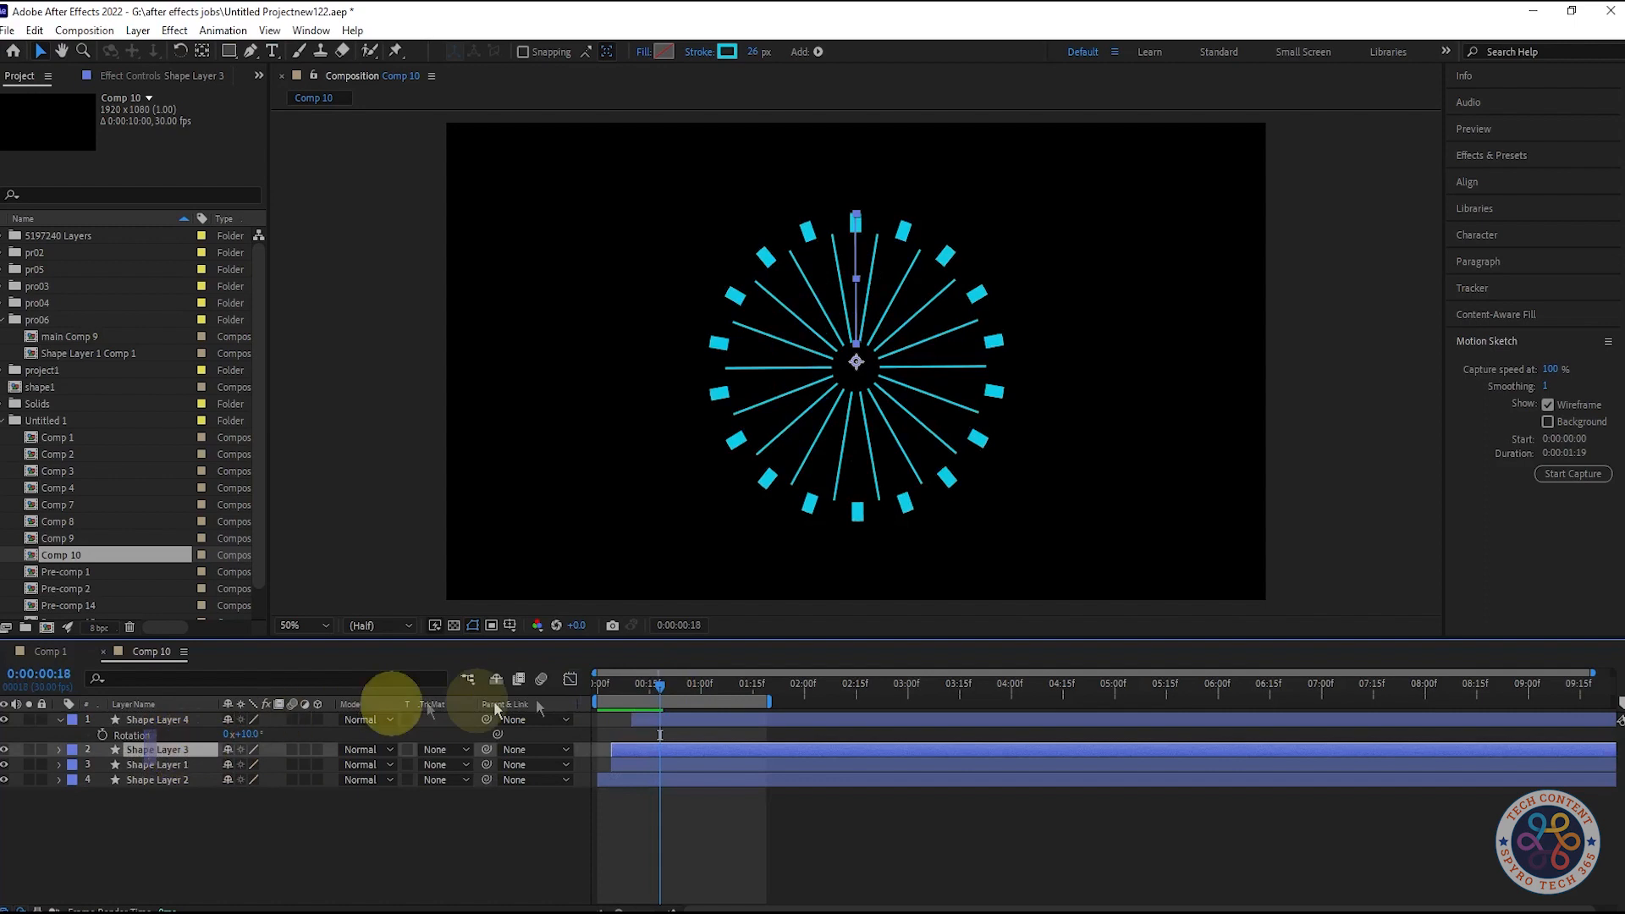
left_click(379, 853)
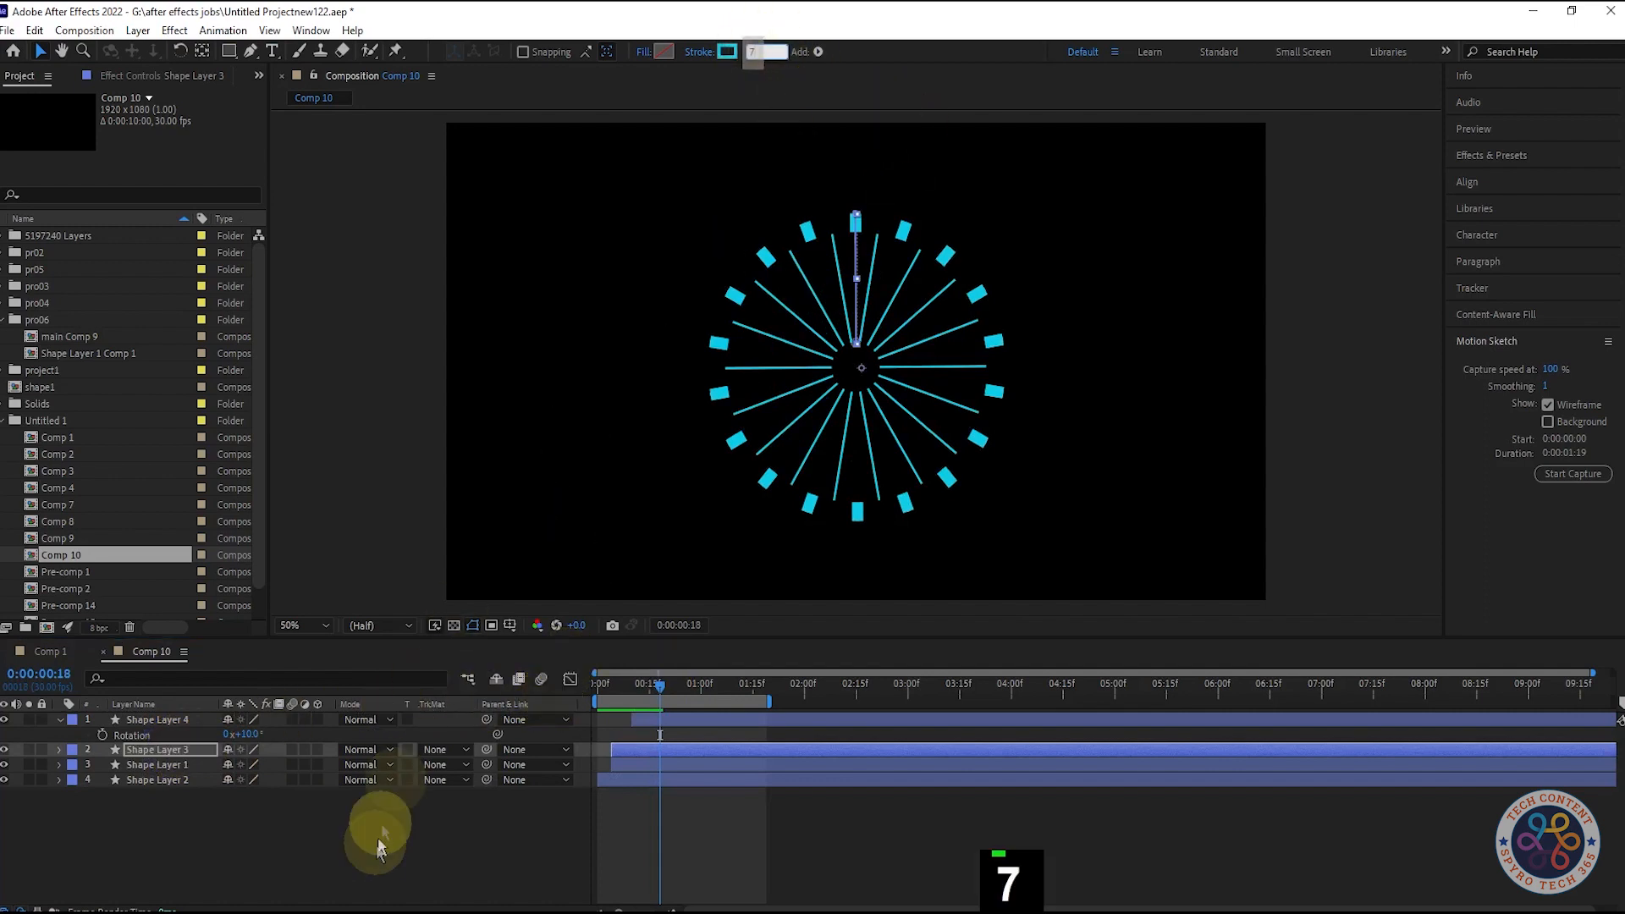
left_click(632, 751)
mouse_move(661, 683)
left_mouse_down()
mouse_move(598, 682)
mouse_move(717, 696)
mouse_move(631, 691)
left_mouse_up()
left_click(200, 719)
left_click(245, 735)
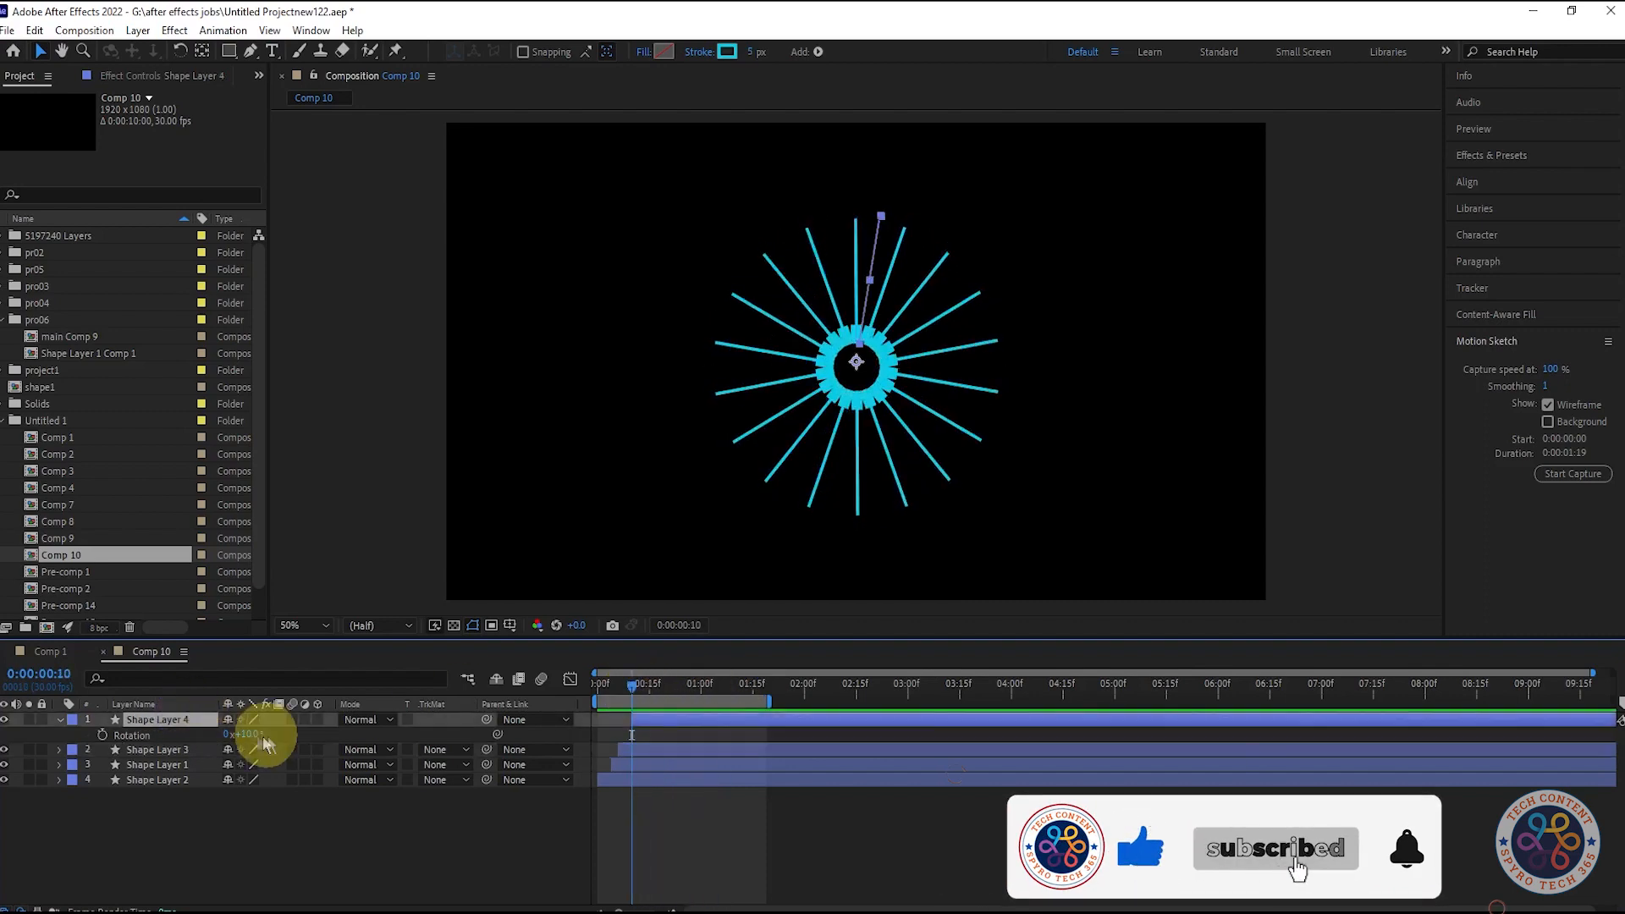
key("BackSpace")
type("15")
left_click(315, 846)
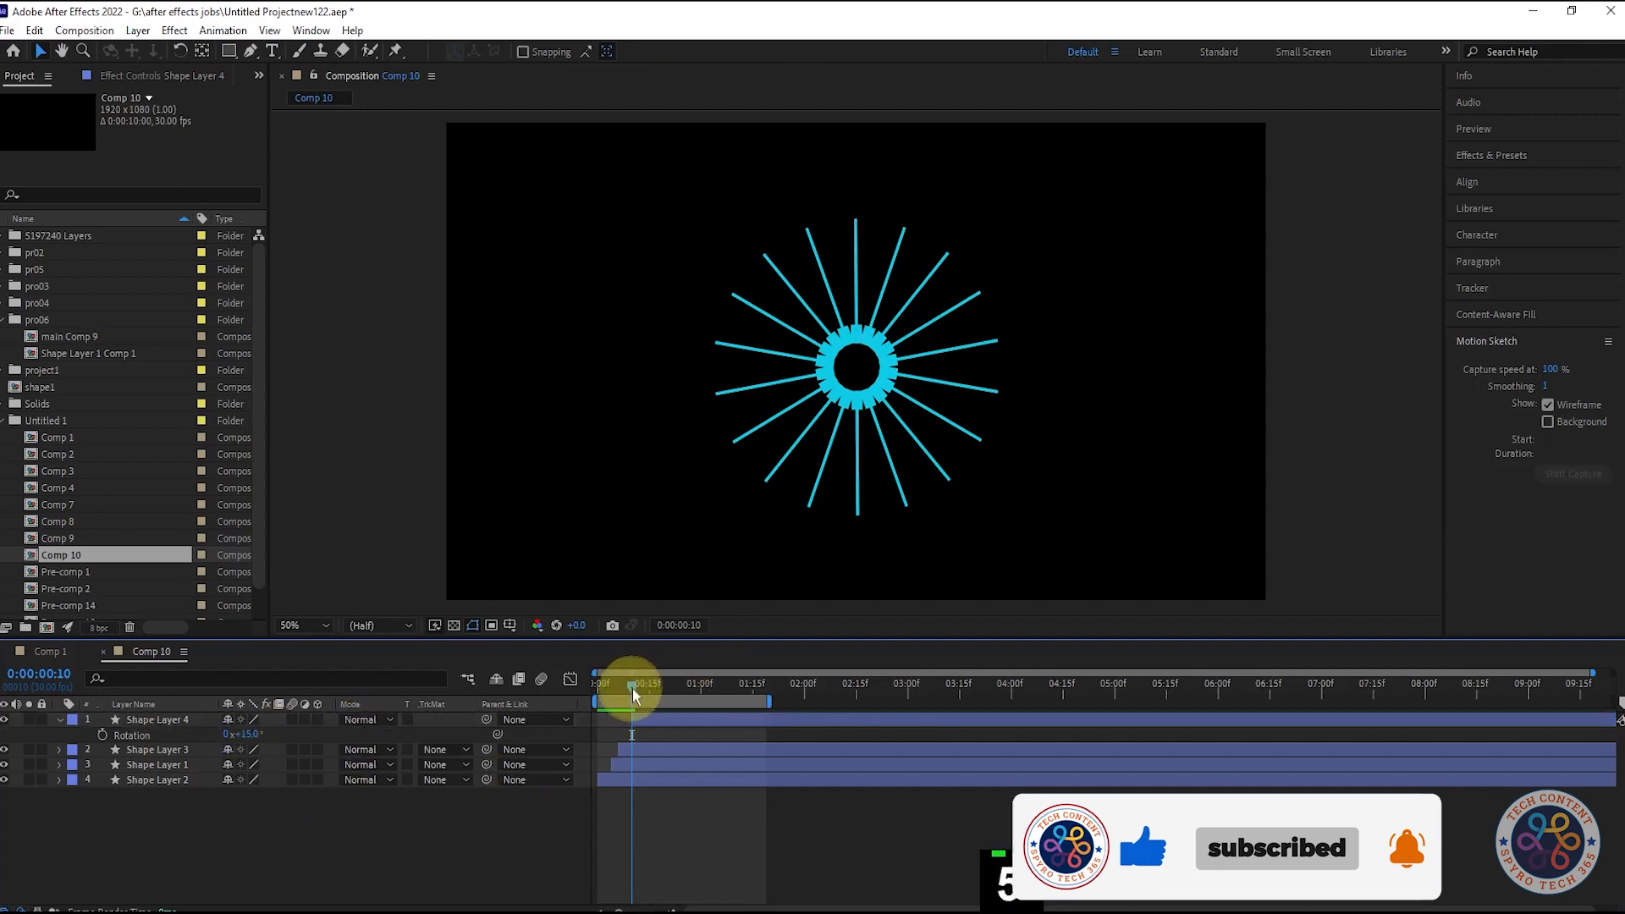
left_click_drag(633, 693, 659, 685)
left_click_drag(246, 734, 207, 740)
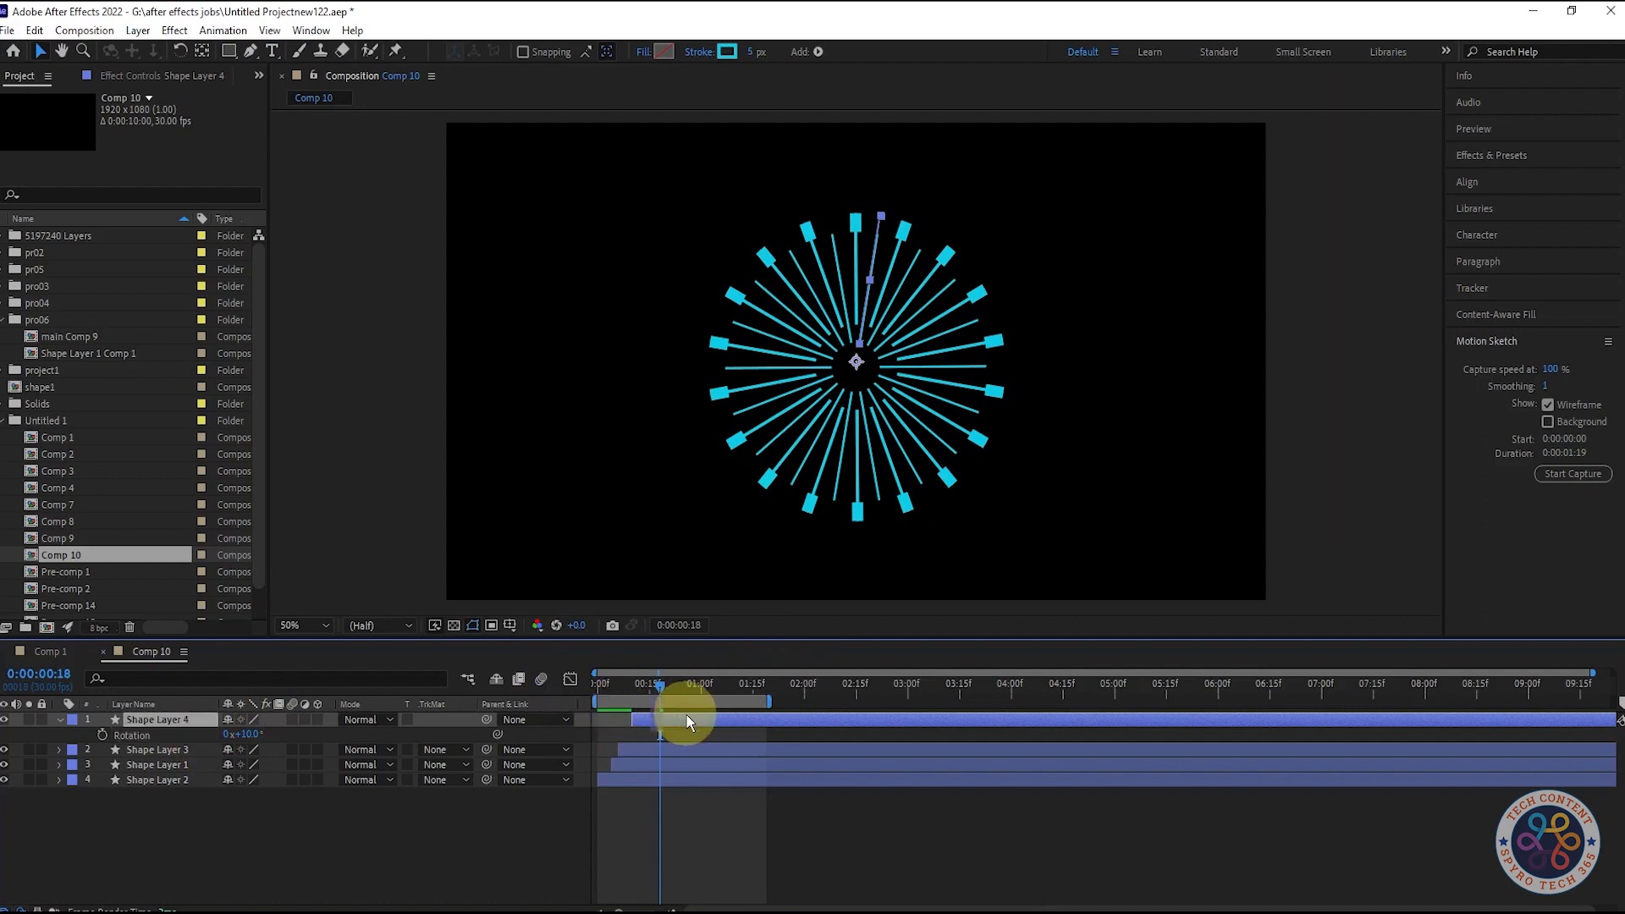
left_click(621, 763)
left_click_drag(667, 687, 449, 822)
key("space")
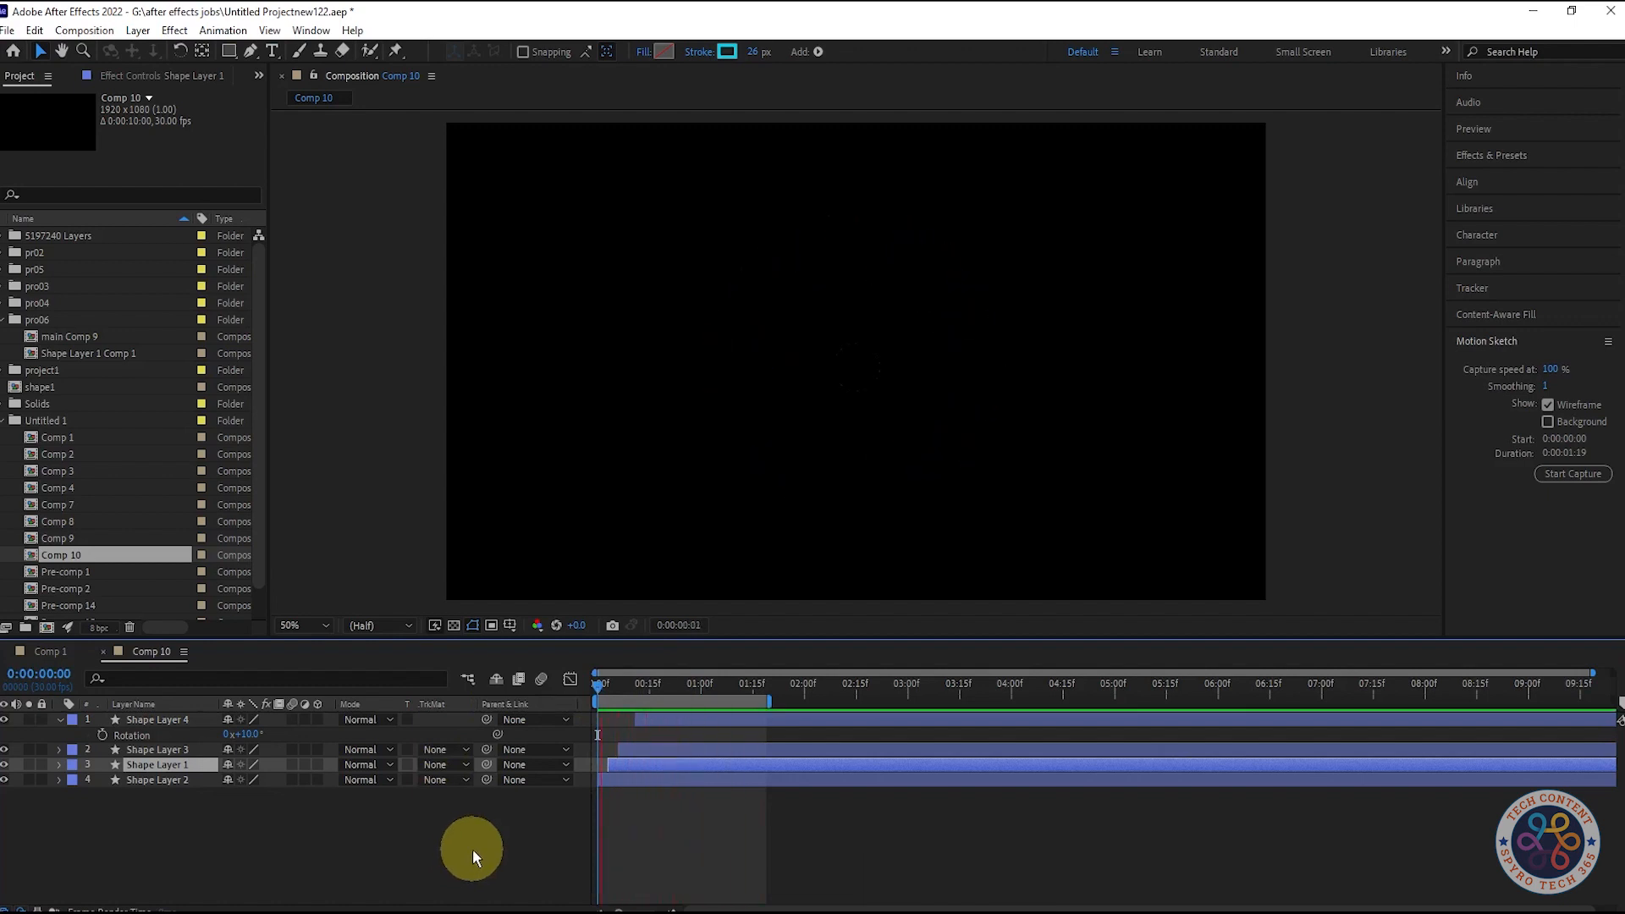
key("space")
mouse_move(620, 683)
left_mouse_down()
mouse_move(597, 683)
mouse_move(672, 687)
mouse_move(582, 688)
mouse_move(609, 686)
left_mouse_up()
- Scale Shape Layer 2 up to 137%
left_click(176, 780)
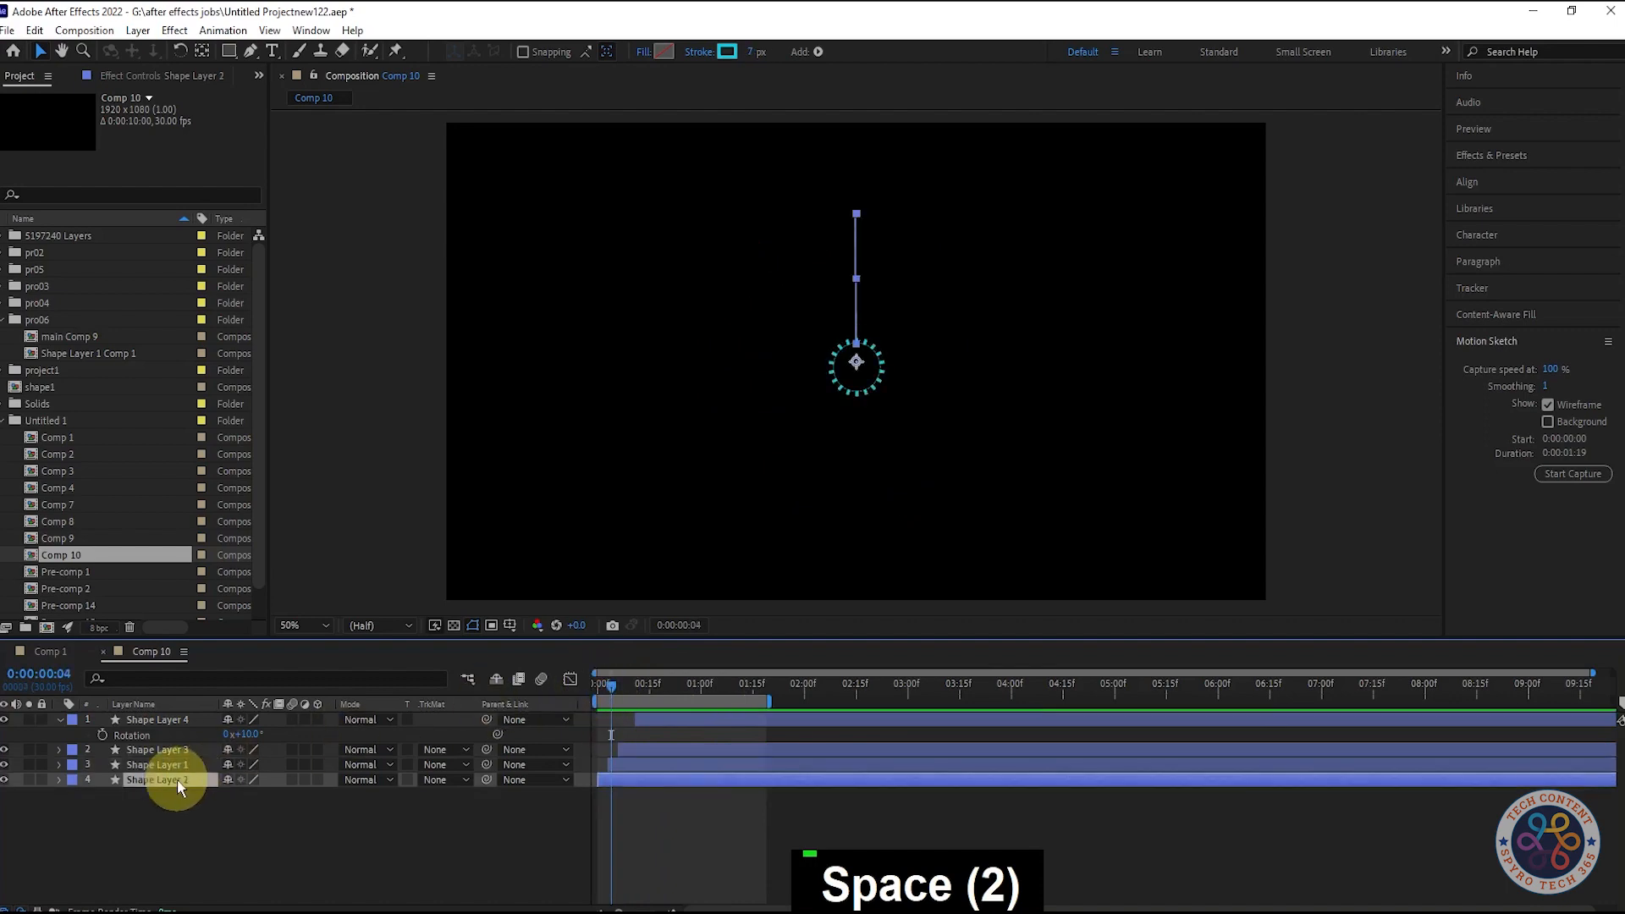
left_click(628, 687)
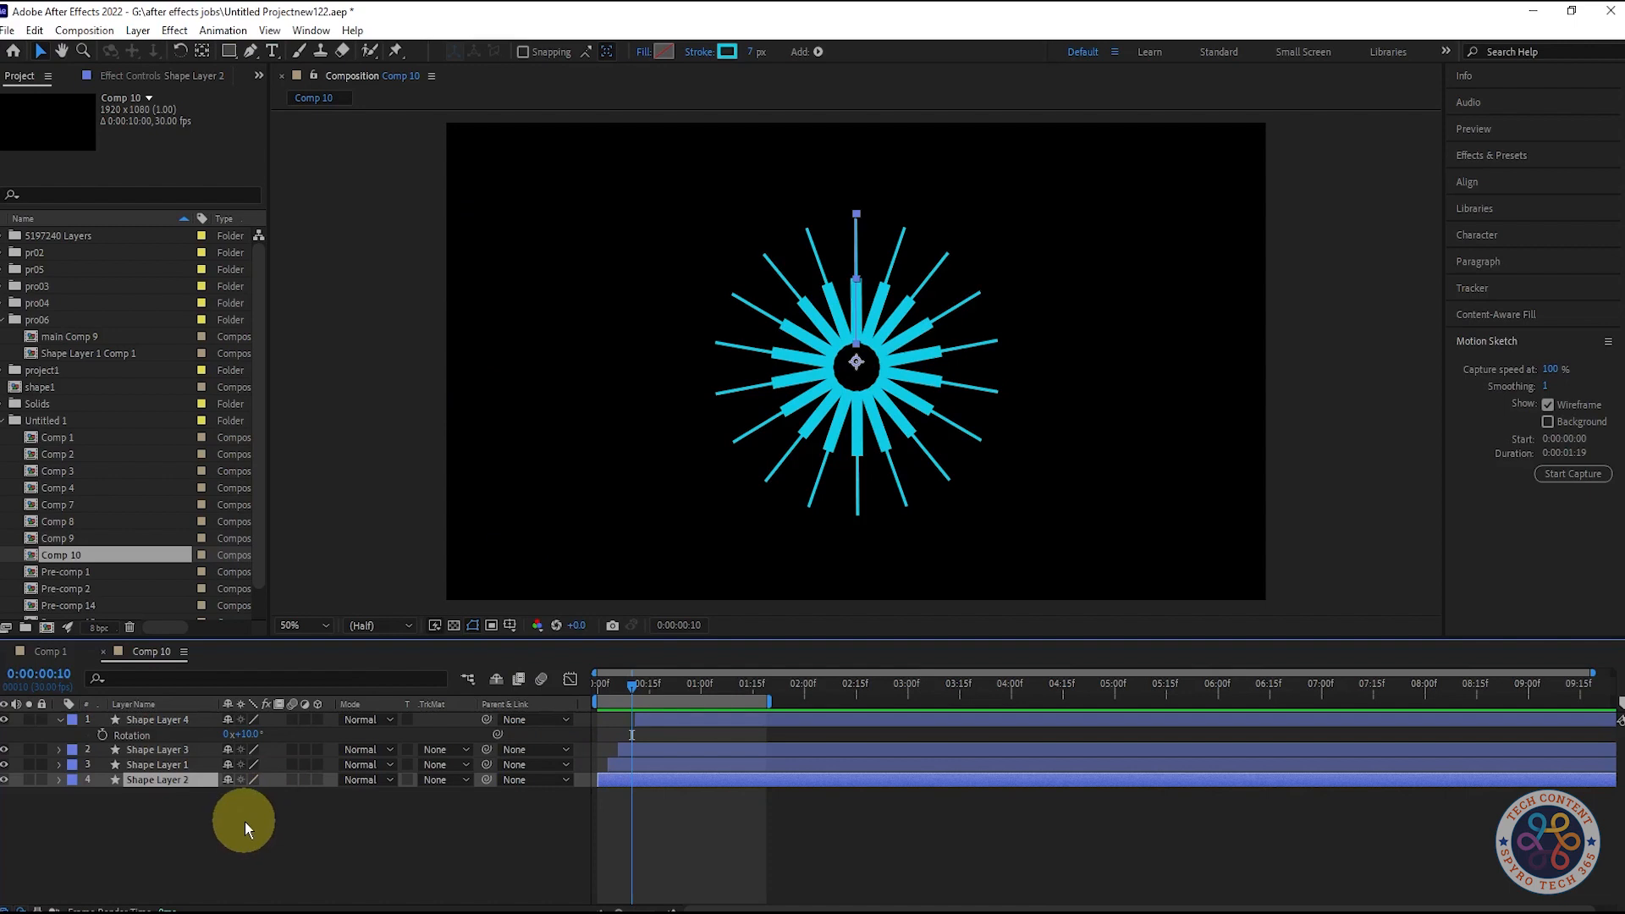
key("s")
left_click_drag(254, 794, 321, 796)
- Preview the finished burst from the first frame, stepping through frames 10, 16 and 1:16
left_click_drag(659, 688, 598, 683)
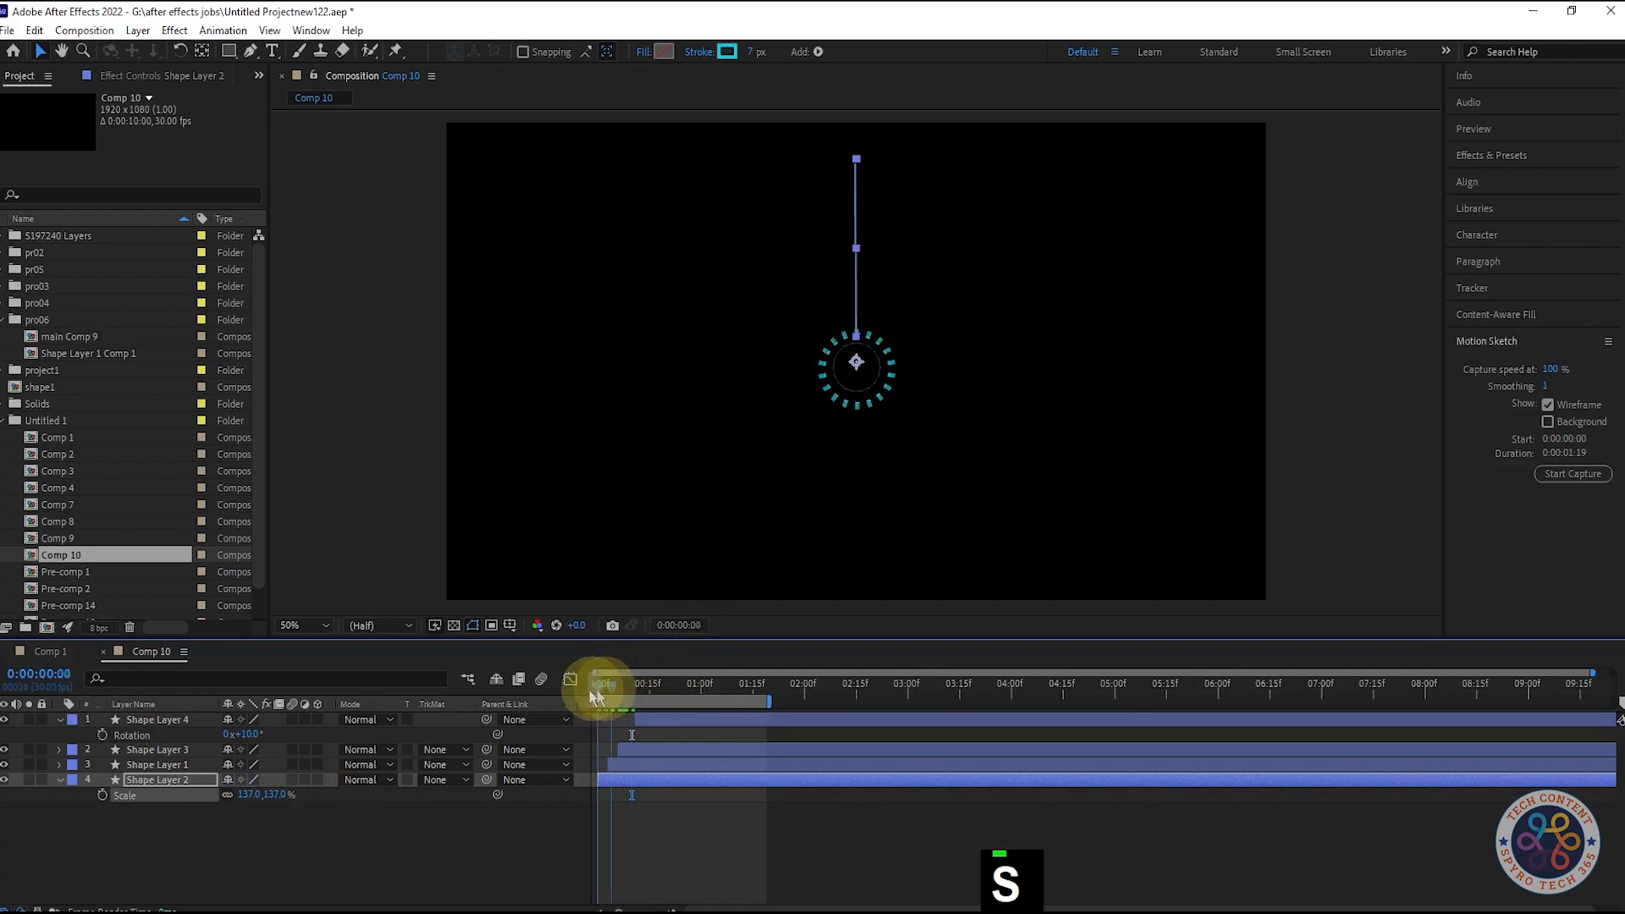
key("space")
key("space")
key("space")
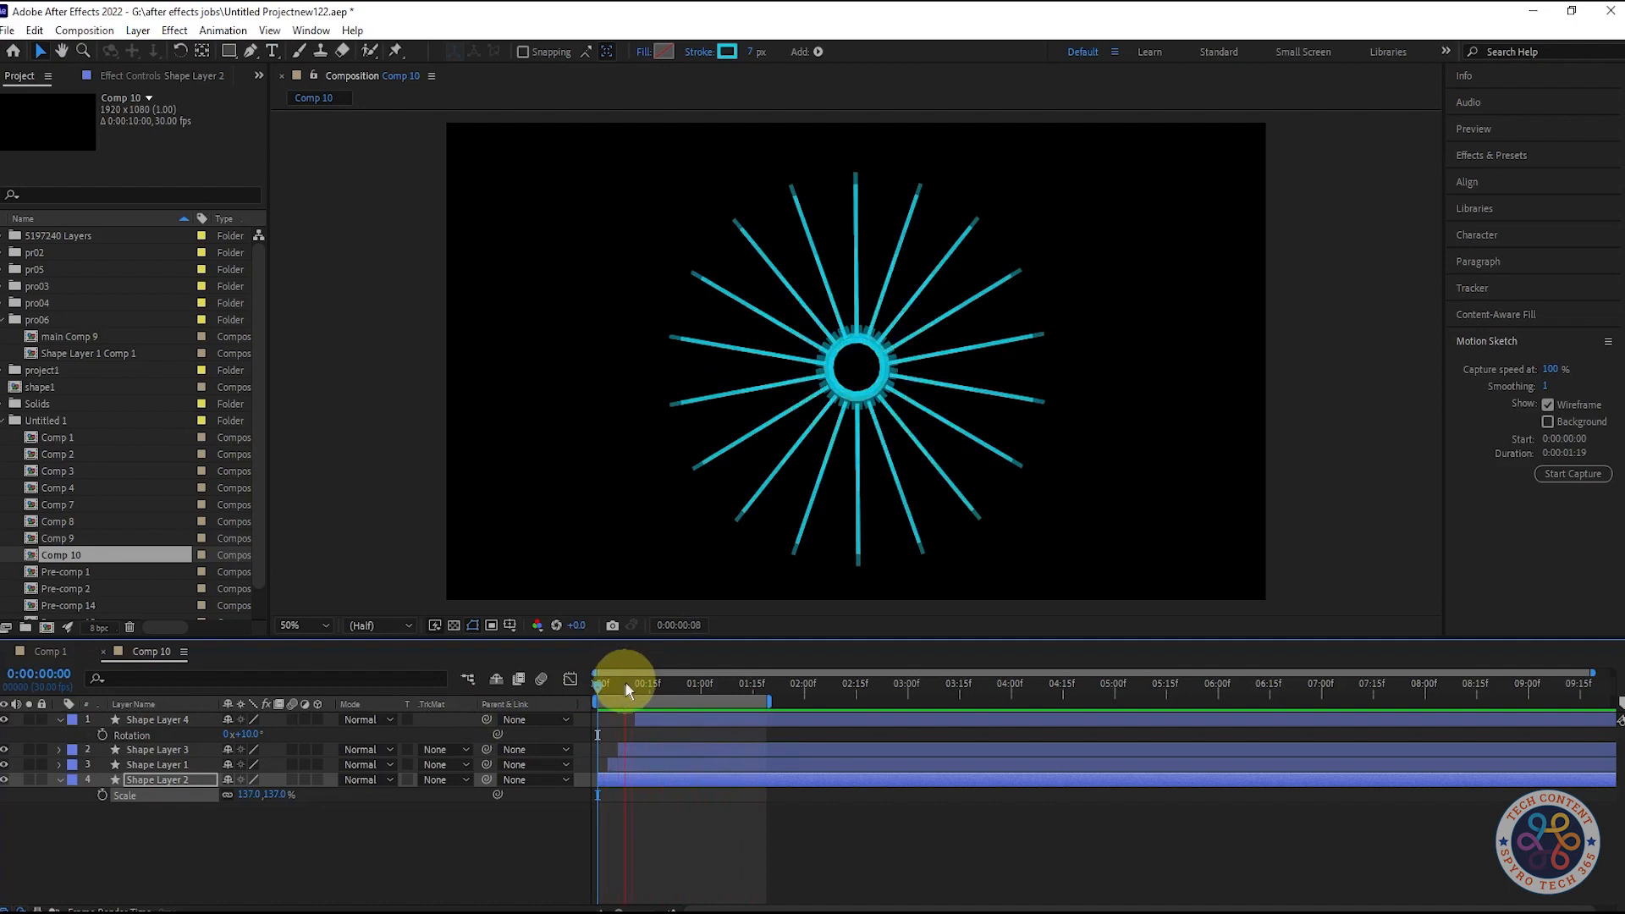
key("space")
left_click_drag(599, 682, 633, 689)
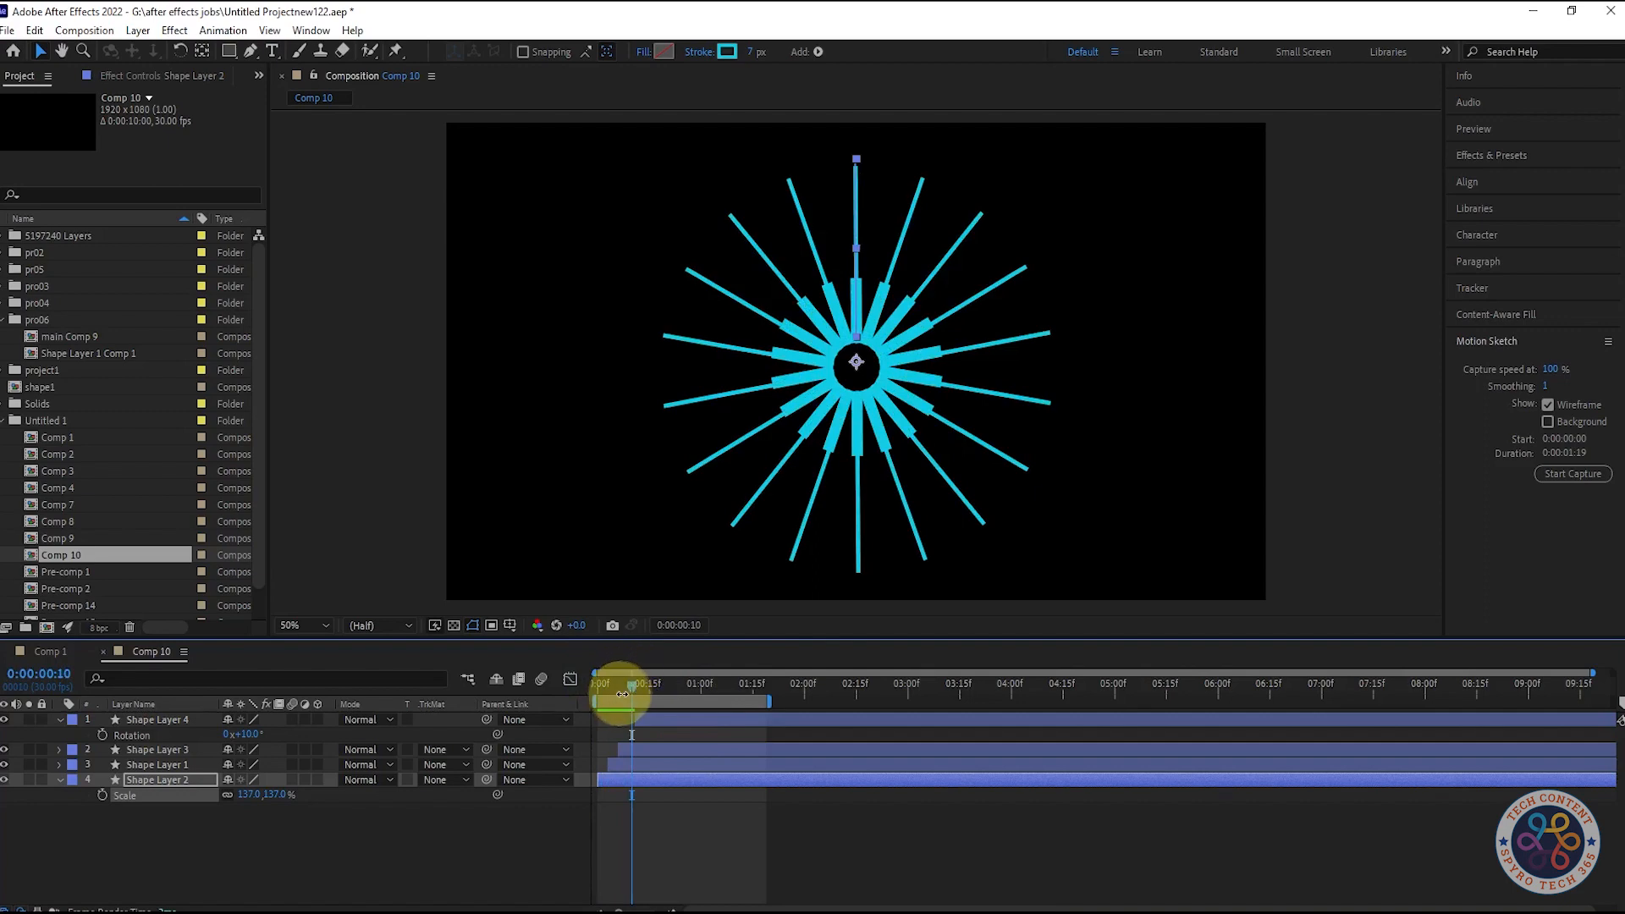
left_click(646, 682)
left_click_drag(647, 685, 687, 689)
left_click(380, 880)
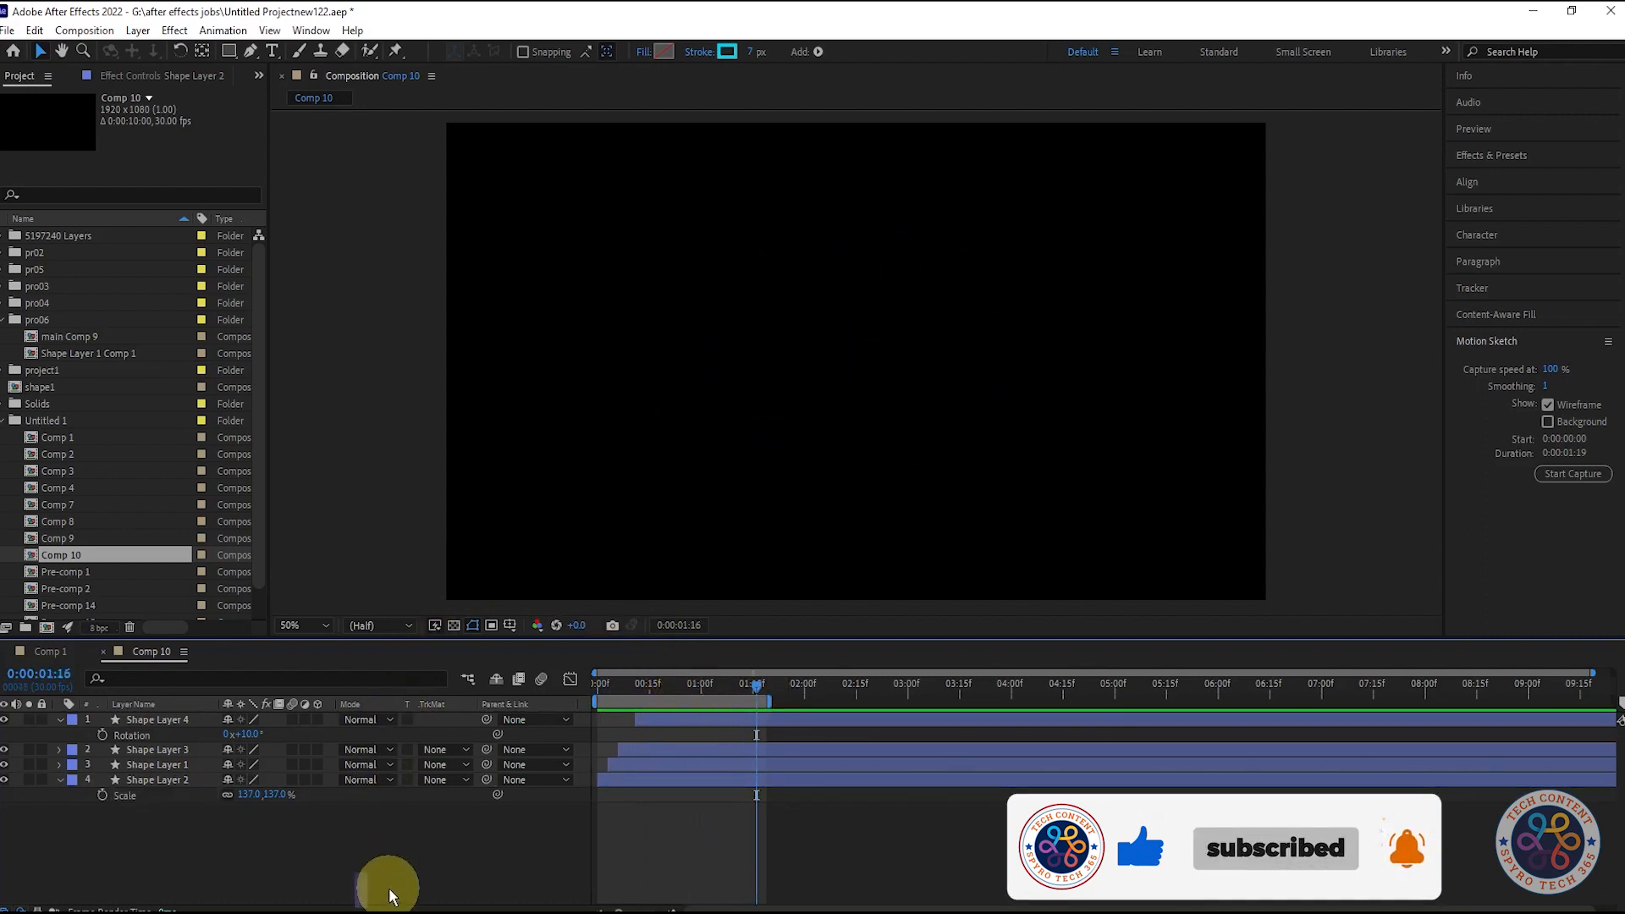
left_click(755, 689)
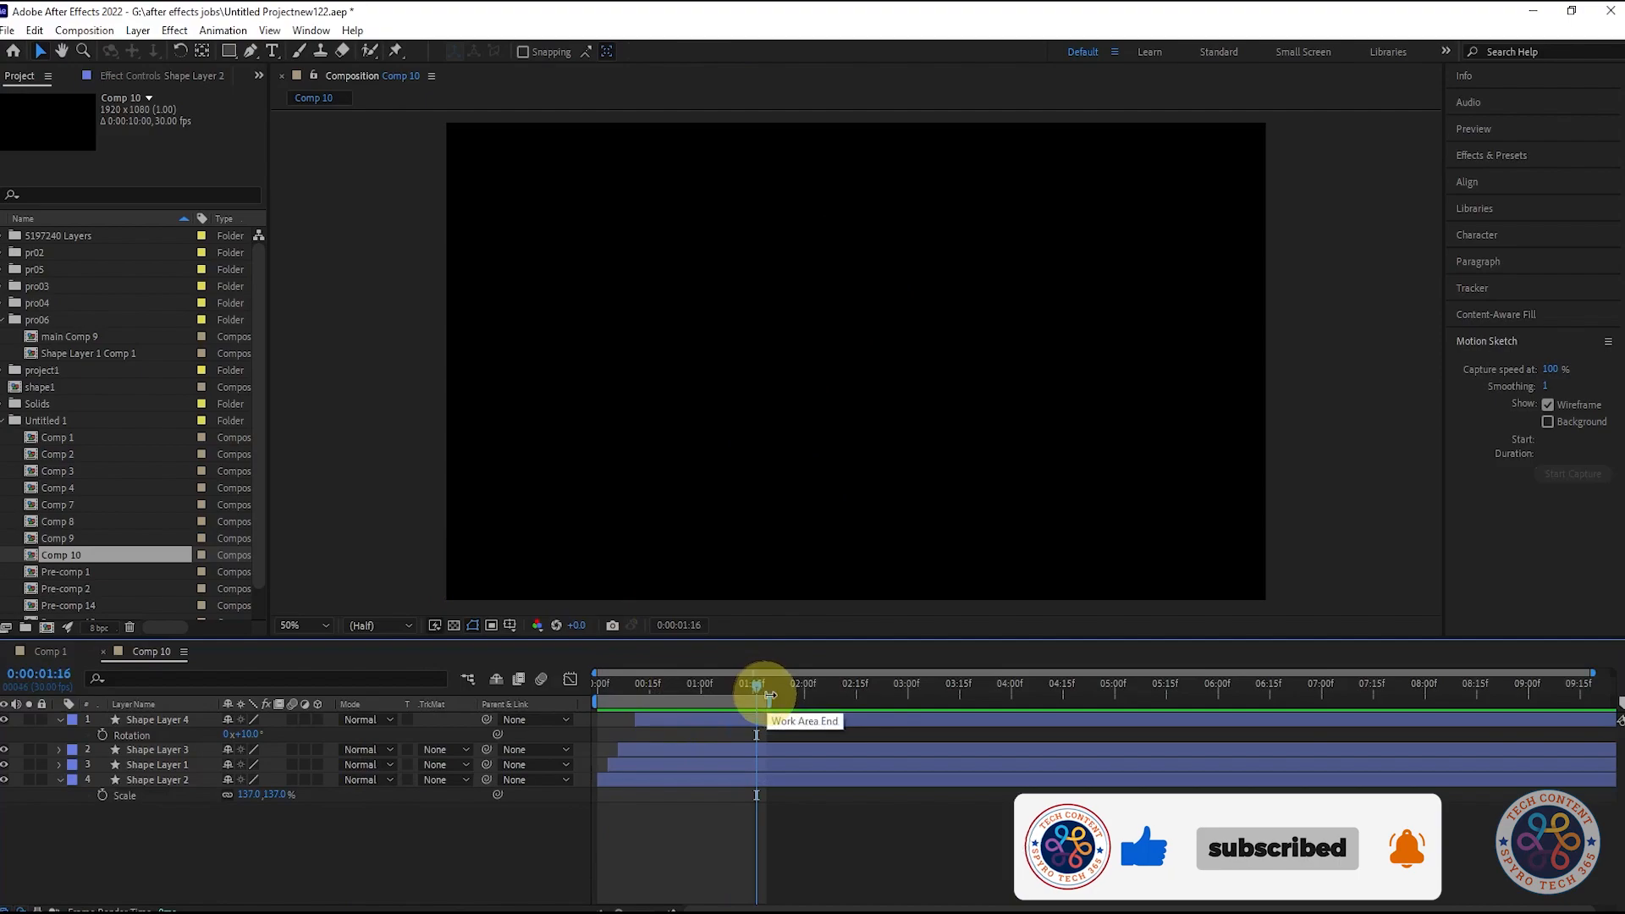
key("space")
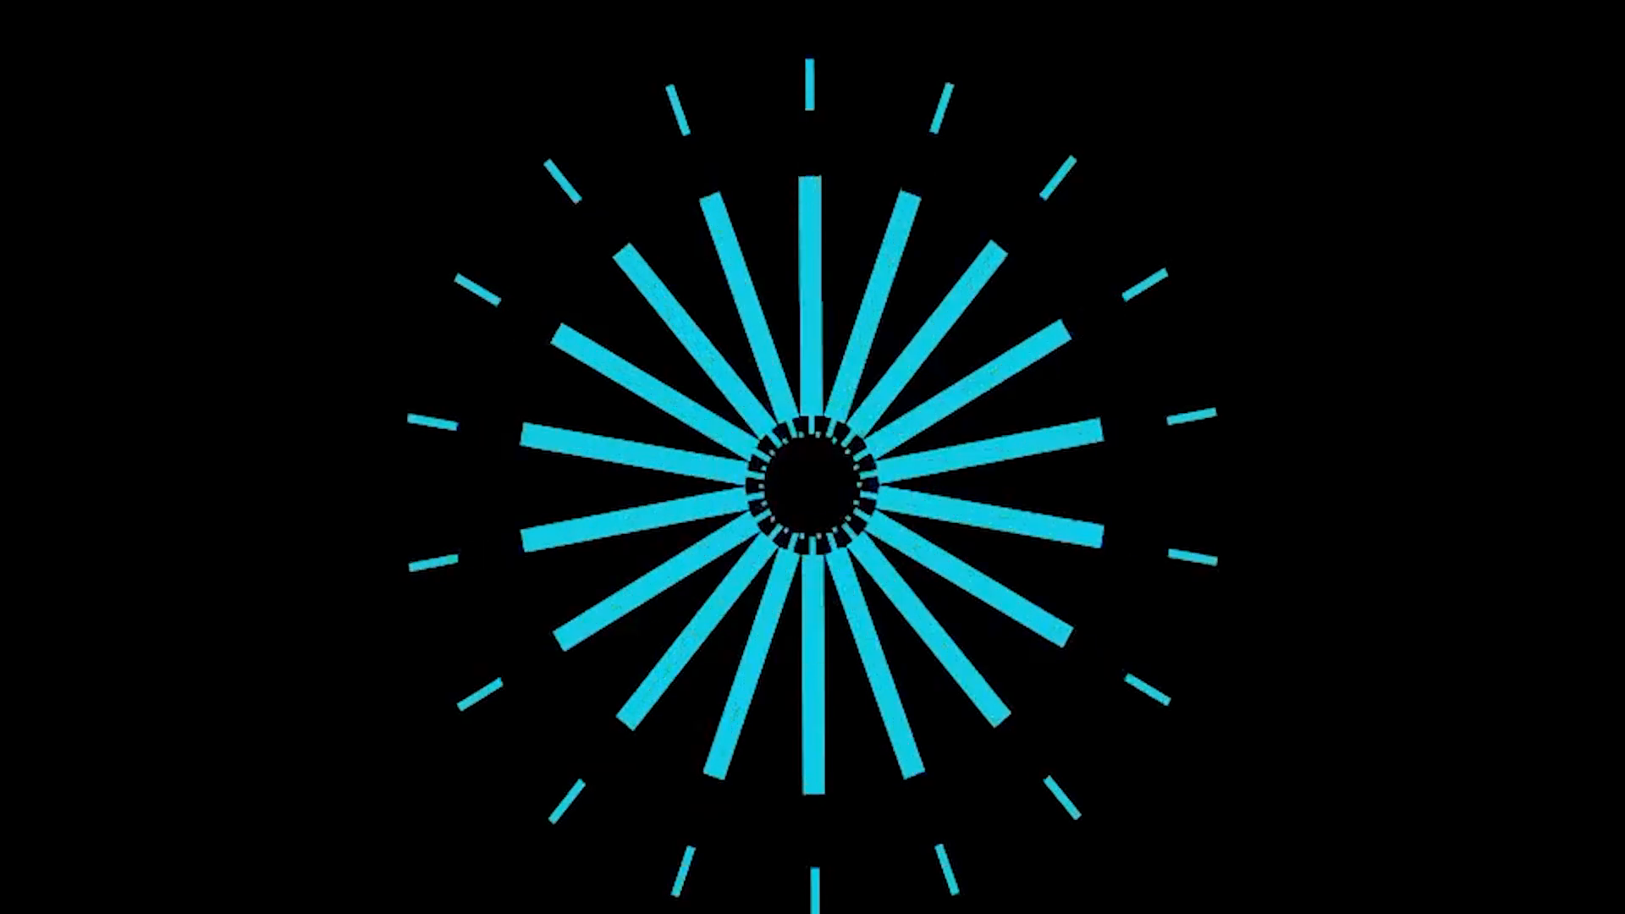